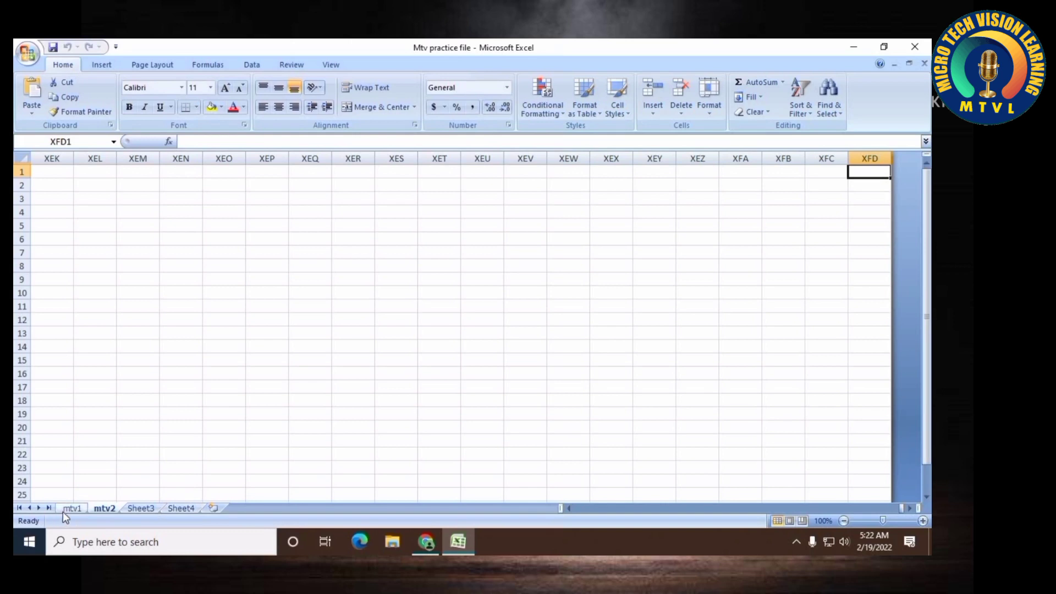
Open the mtv1 sheet and move the active cell around the grid with arrow keys and by selecting cells
{"action": "left_click", "coordinate": [71, 510]}
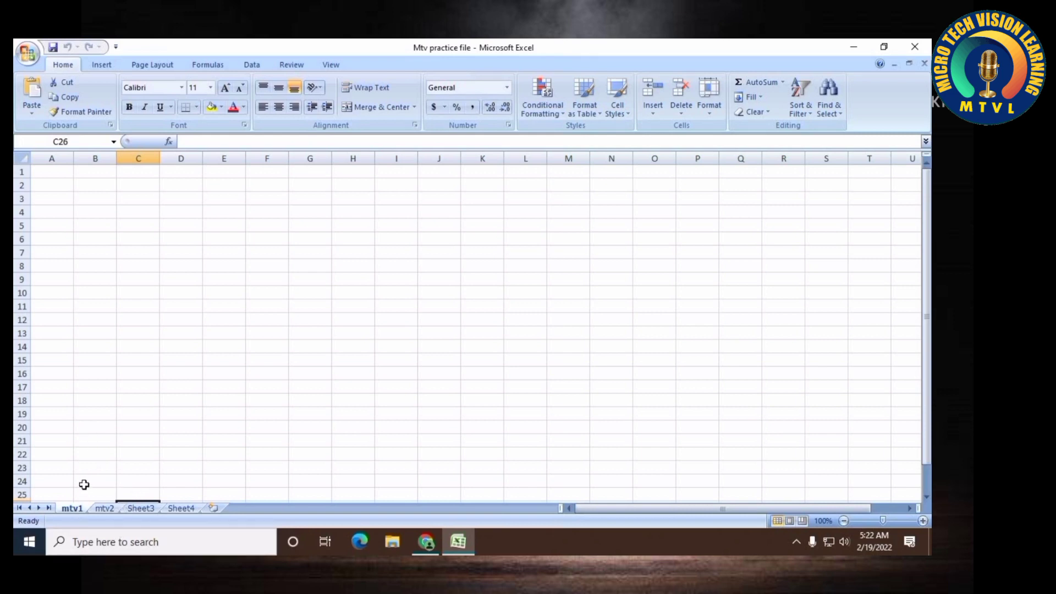
{"action": "left_click", "coordinate": [59, 173]}
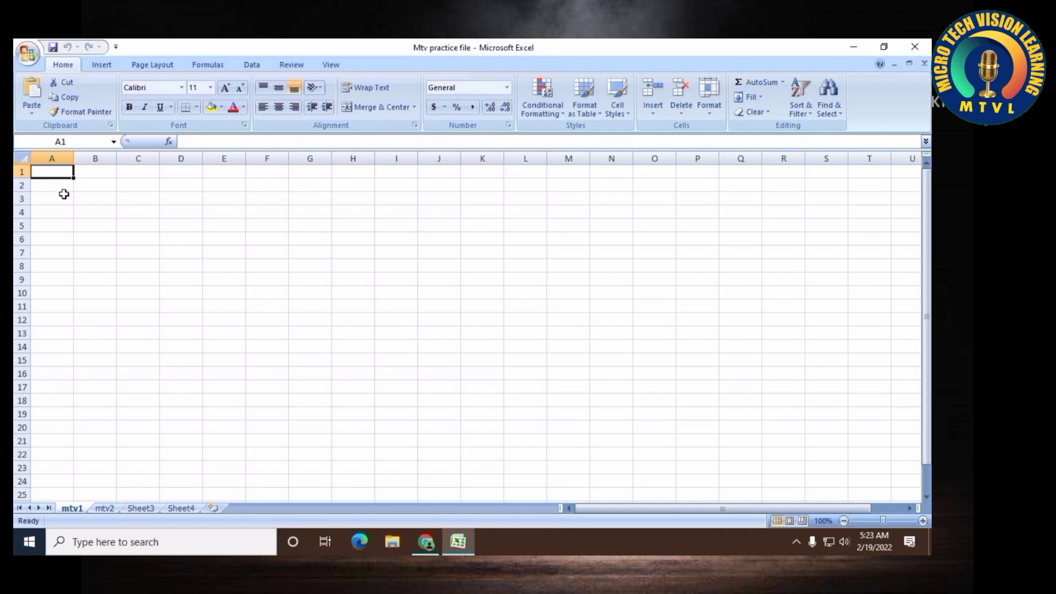
{"action": "key", "text": "Right"}
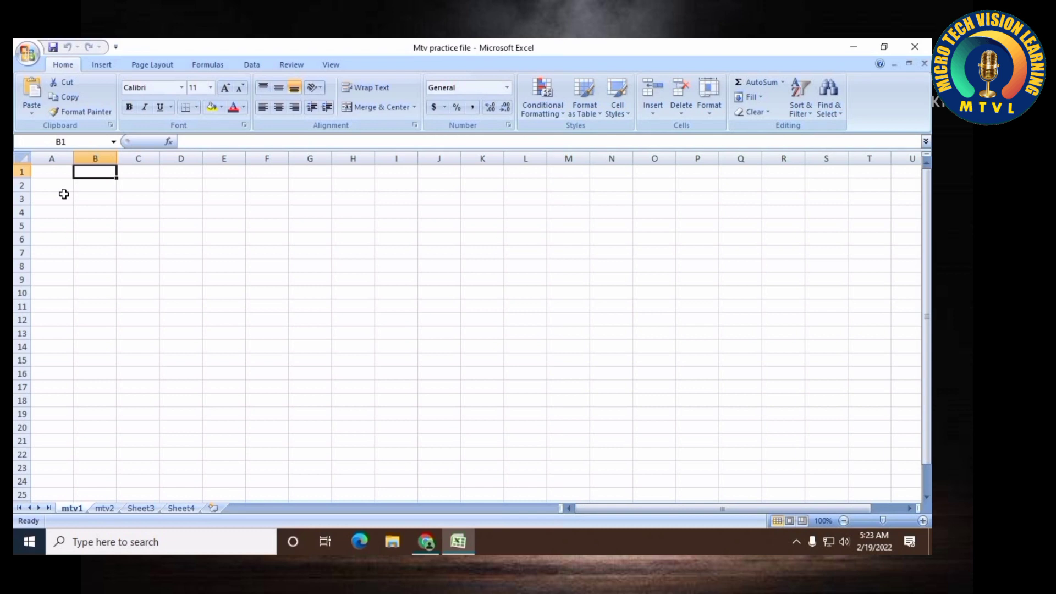
{"action": "key", "text": "Down"}
{"action": "key", "text": "Left"}
{"action": "key", "text": "Up"}
{"action": "key", "text": "Right"}
{"action": "key", "text": "Down"}
{"action": "key", "text": "Left"}
{"action": "key", "text": "Down"}
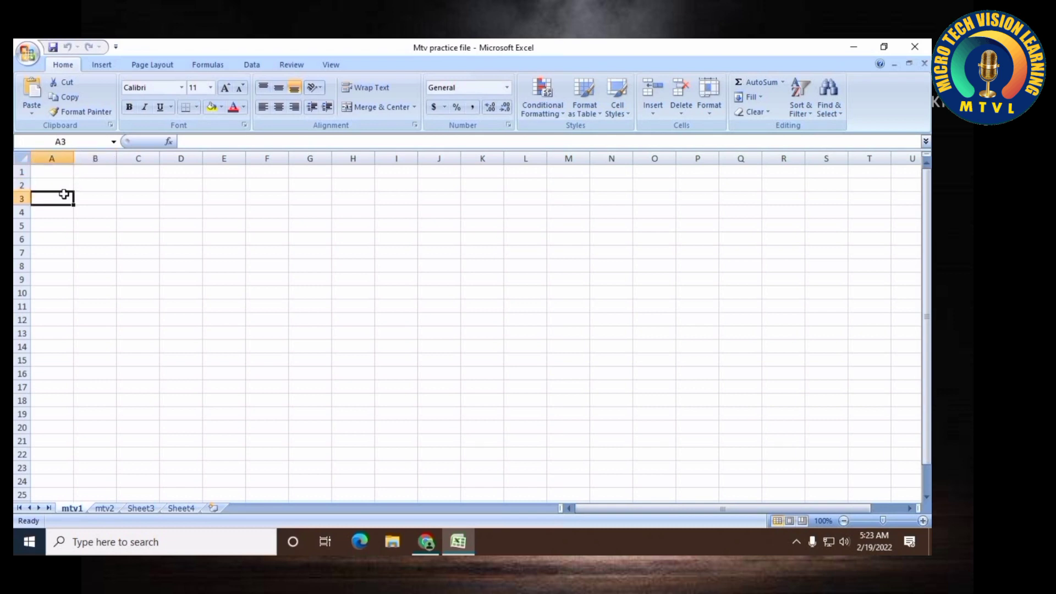
{"action": "key", "text": "Up"}
{"action": "left_click", "coordinate": [271, 266]}
{"action": "left_click", "coordinate": [179, 284]}
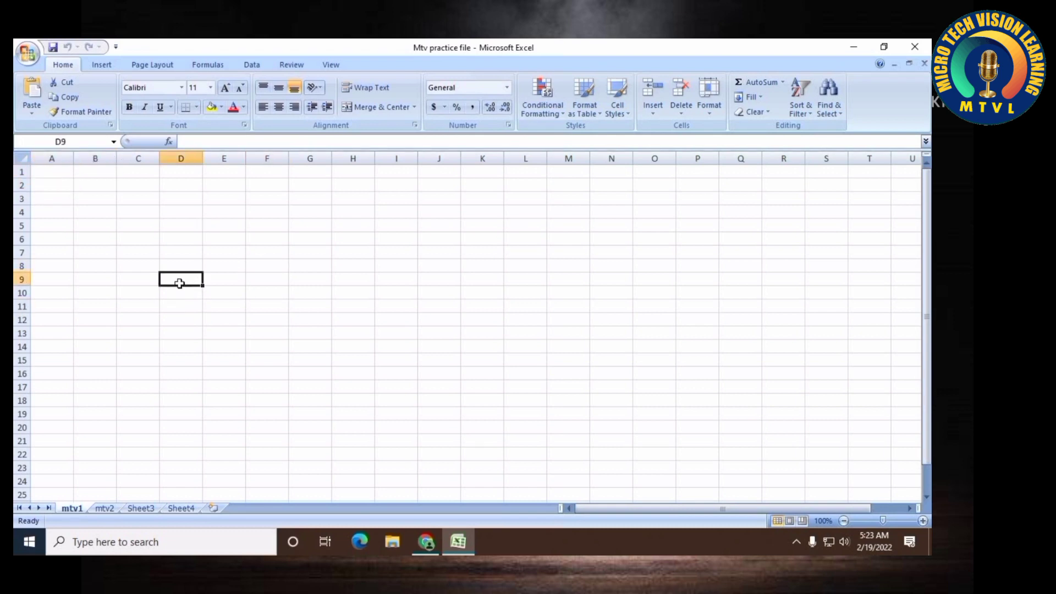
{"action": "left_click", "coordinate": [104, 229]}
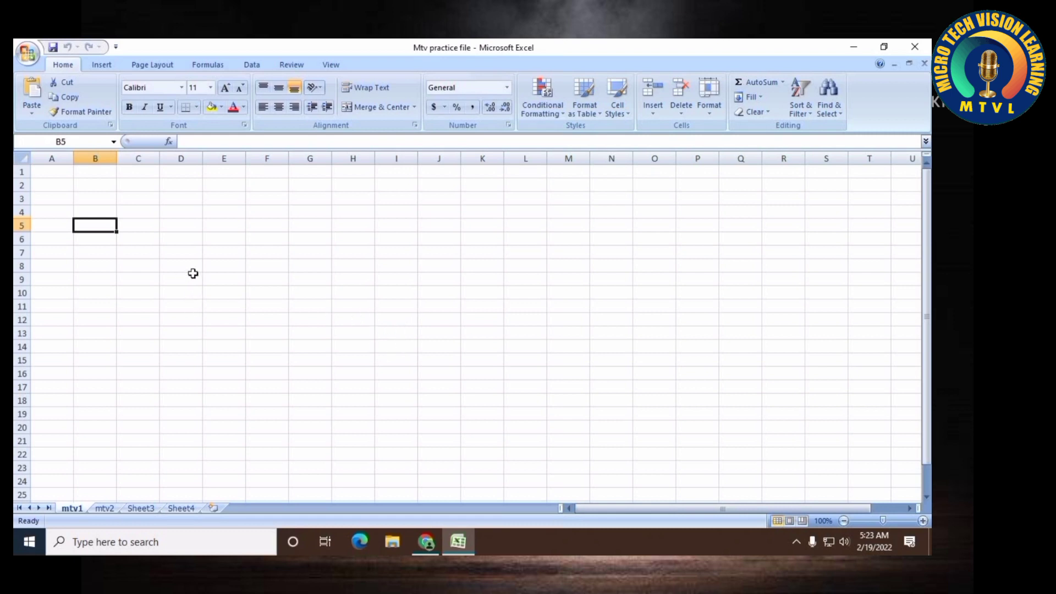
Select row 1, row 6, and then columns A, B and C in turn
{"action": "left_click", "coordinate": [22, 172]}
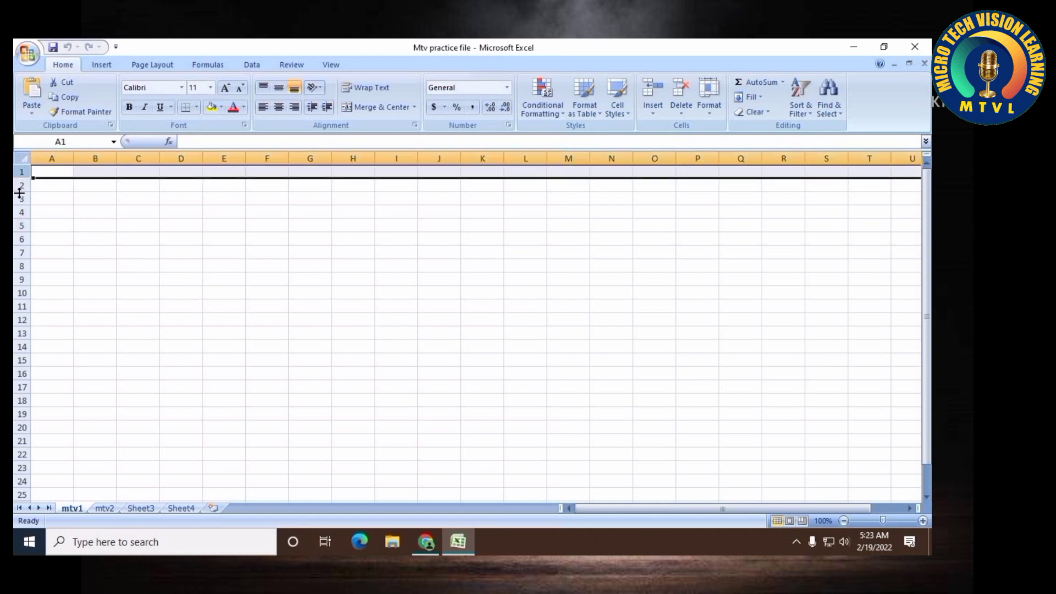
{"action": "left_click", "coordinate": [21, 239]}
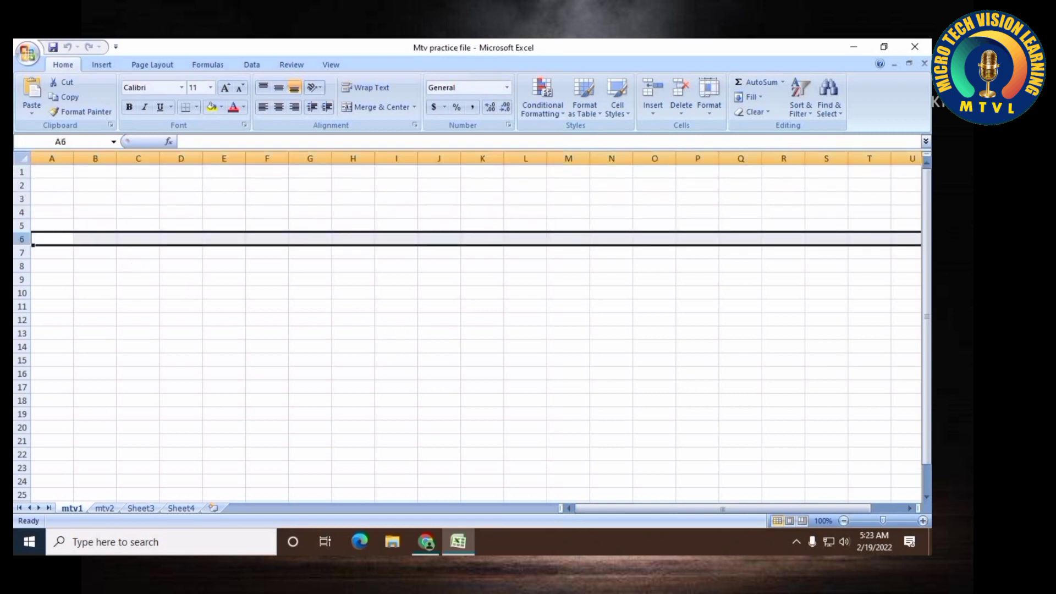
{"action": "left_click", "coordinate": [55, 159]}
{"action": "left_click", "coordinate": [106, 159]}
{"action": "left_click", "coordinate": [139, 158]}
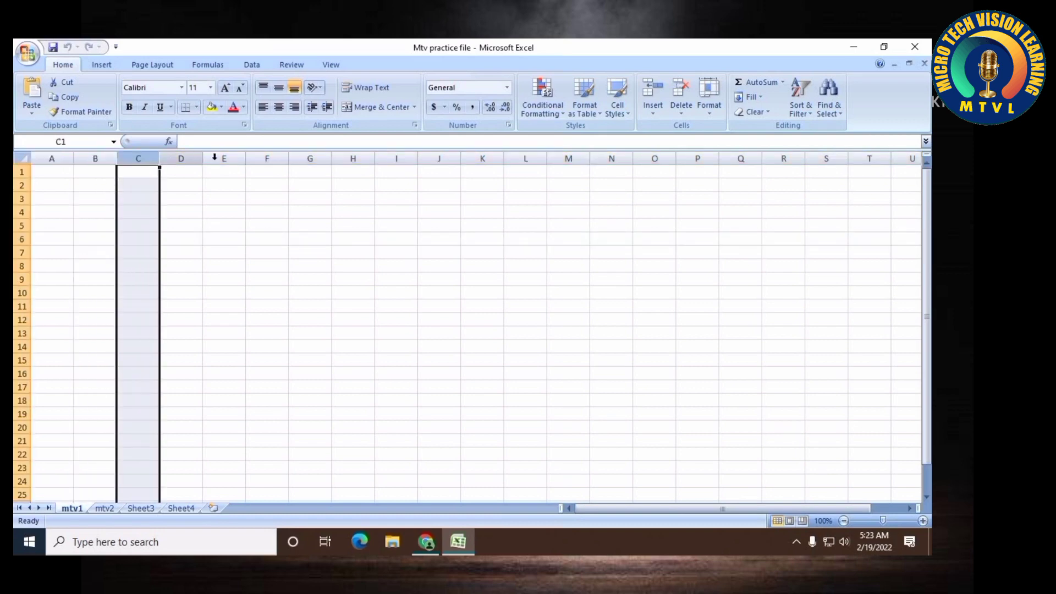
Switch to the browser and view the search results for the number of Excel columns
{"action": "left_click", "coordinate": [426, 542]}
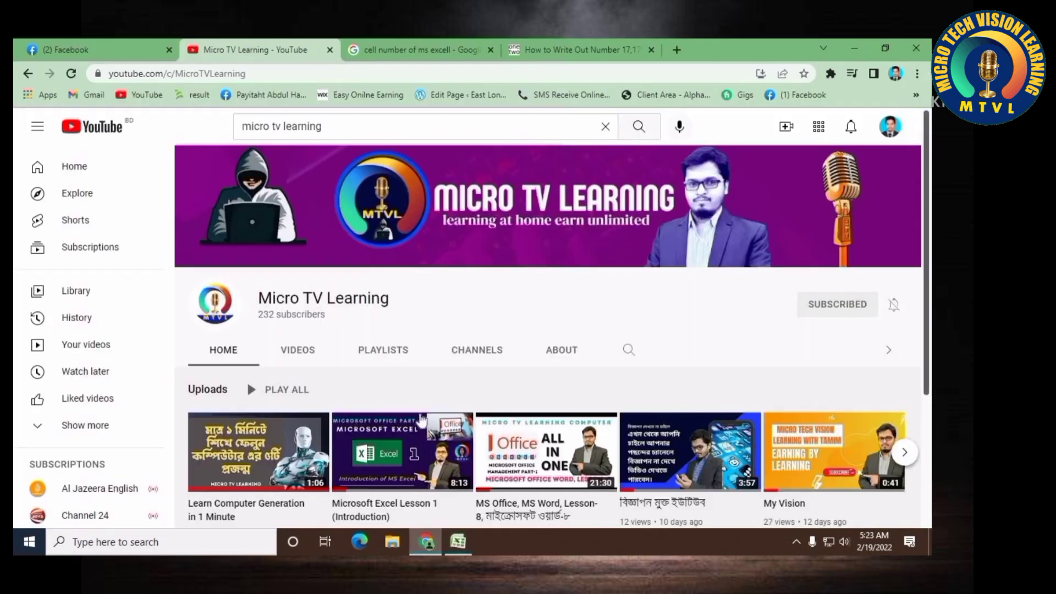
{"action": "left_click", "coordinate": [578, 50]}
{"action": "left_click", "coordinate": [407, 50]}
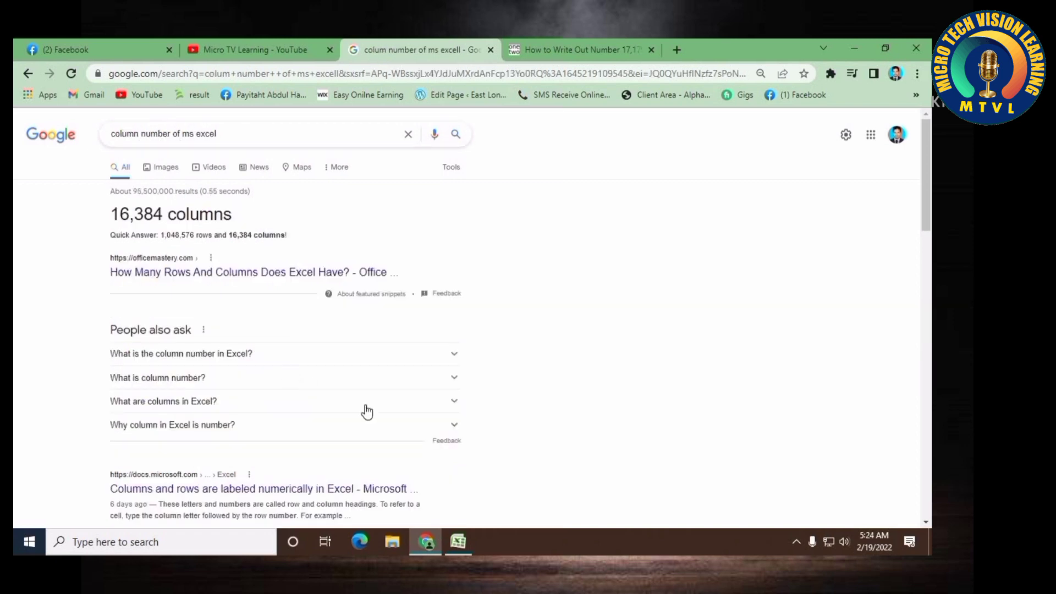
Return to the spreadsheet, select several column headers in turn, and reselect cell A1
{"action": "left_click", "coordinate": [458, 542]}
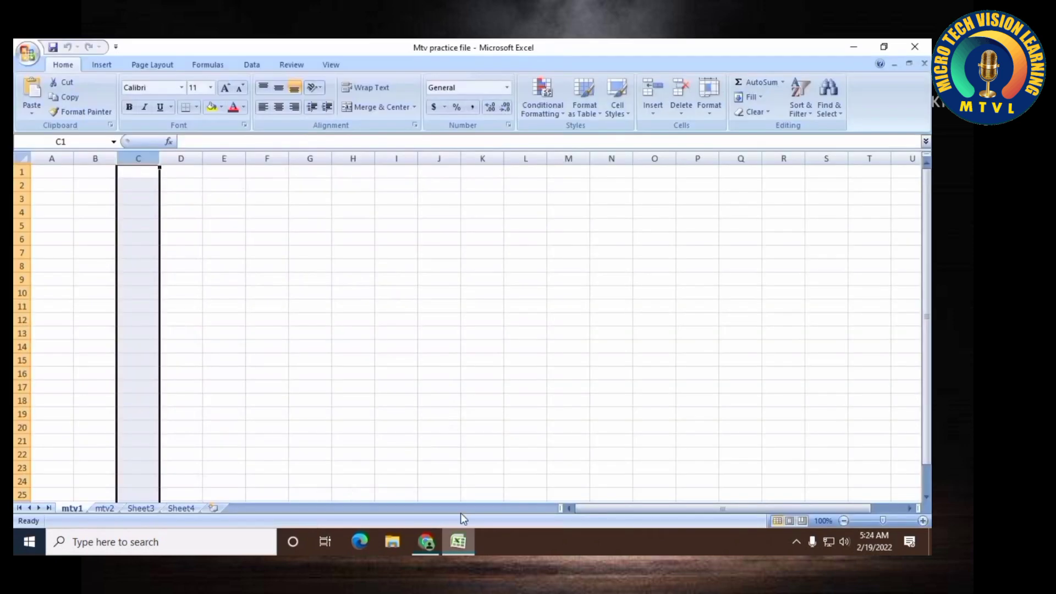
{"action": "left_click", "coordinate": [59, 159]}
{"action": "left_click", "coordinate": [101, 159]}
{"action": "left_click", "coordinate": [117, 159]}
{"action": "left_click", "coordinate": [249, 160]}
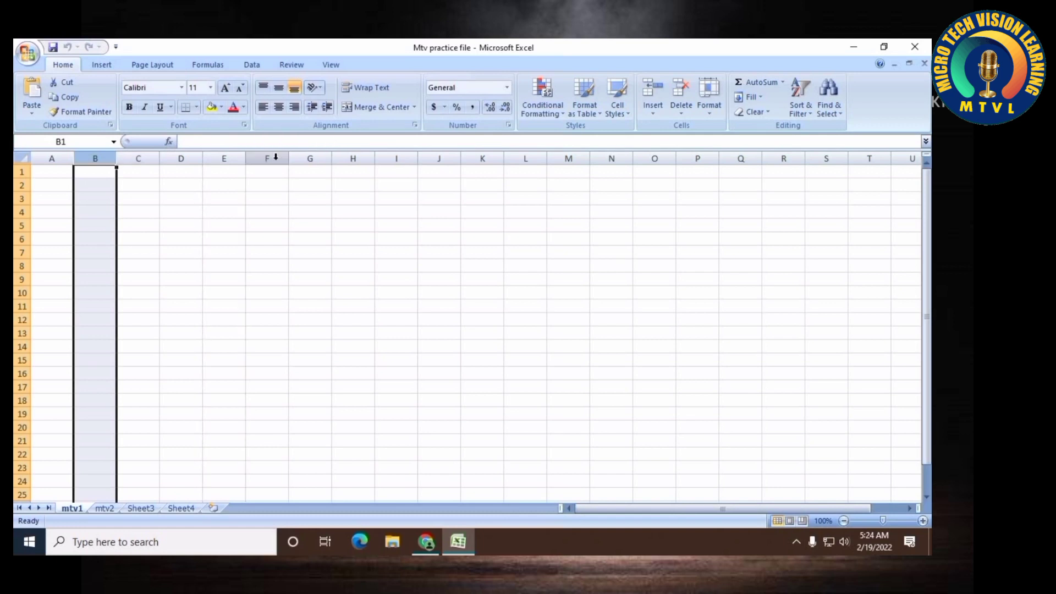
{"action": "left_click", "coordinate": [51, 170]}
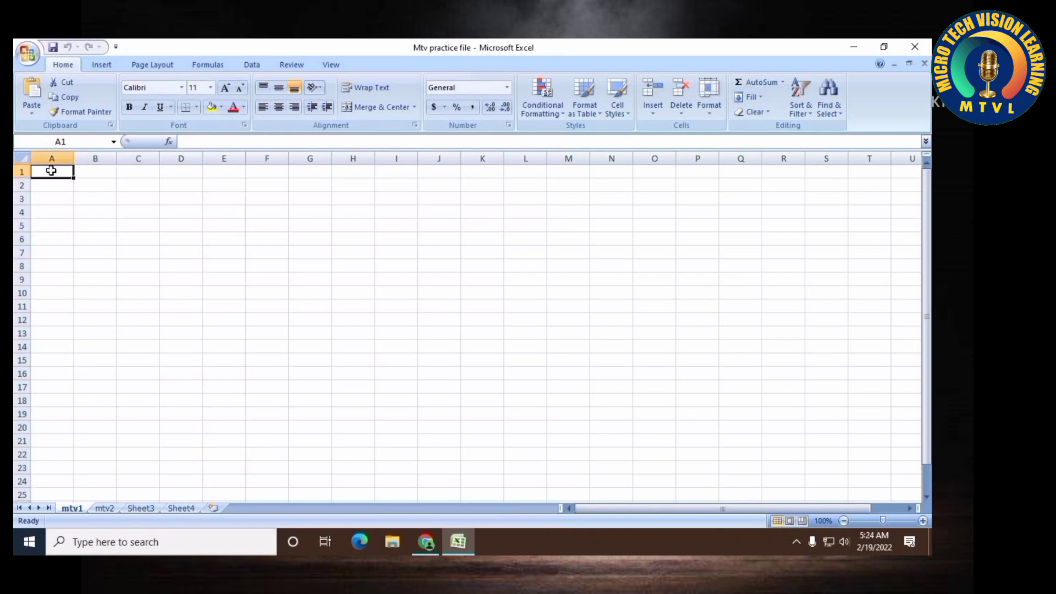
Jump to the sheet's last column and last row, returning to cell A1 each time
{"action": "key", "text": "ctrl+Right"}
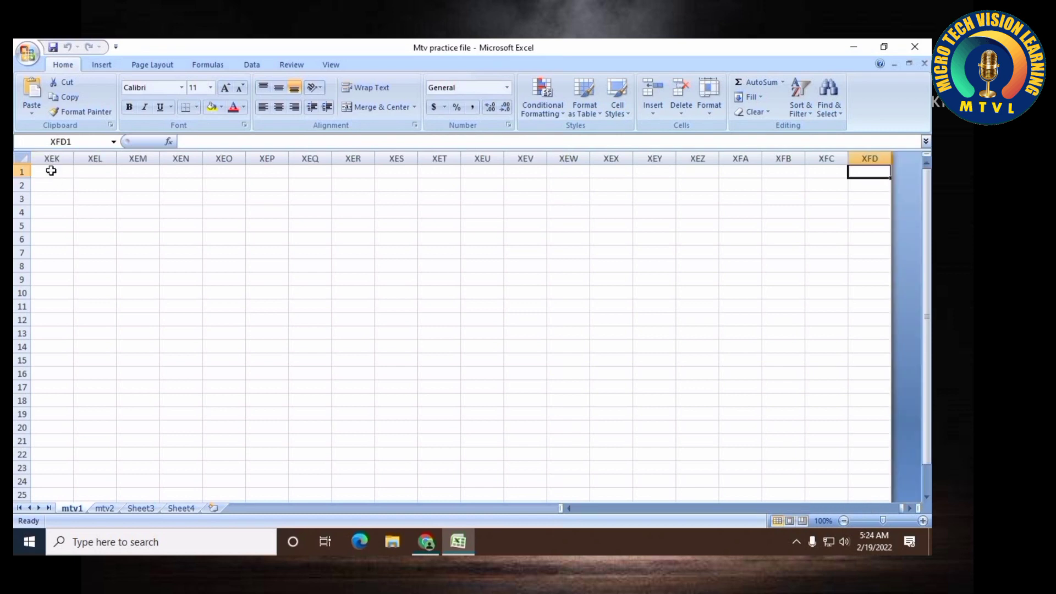
{"action": "key", "text": "ctrl+Left"}
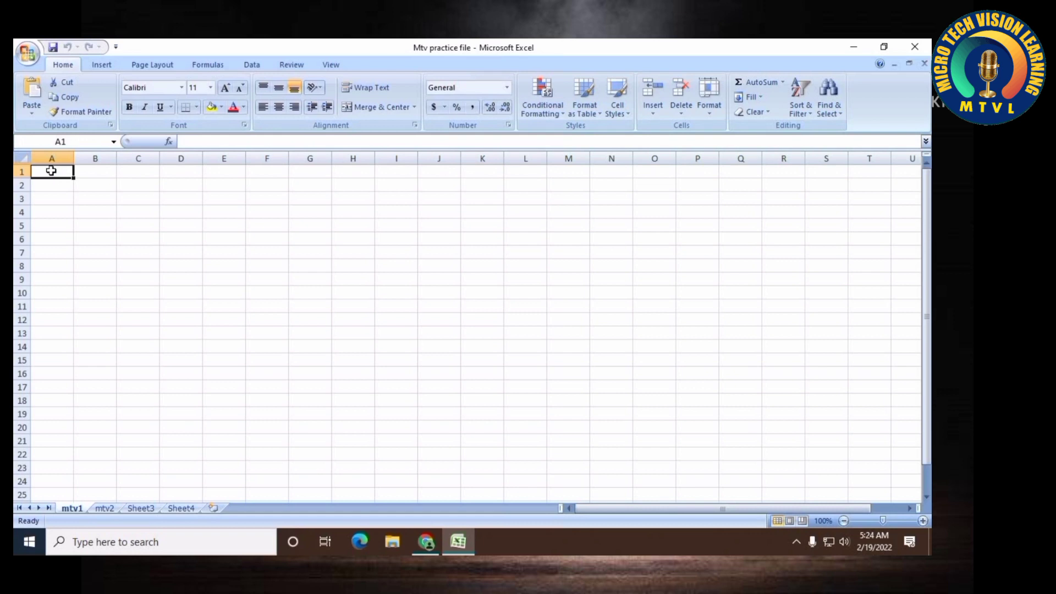
{"action": "key", "text": "ctrl+Down"}
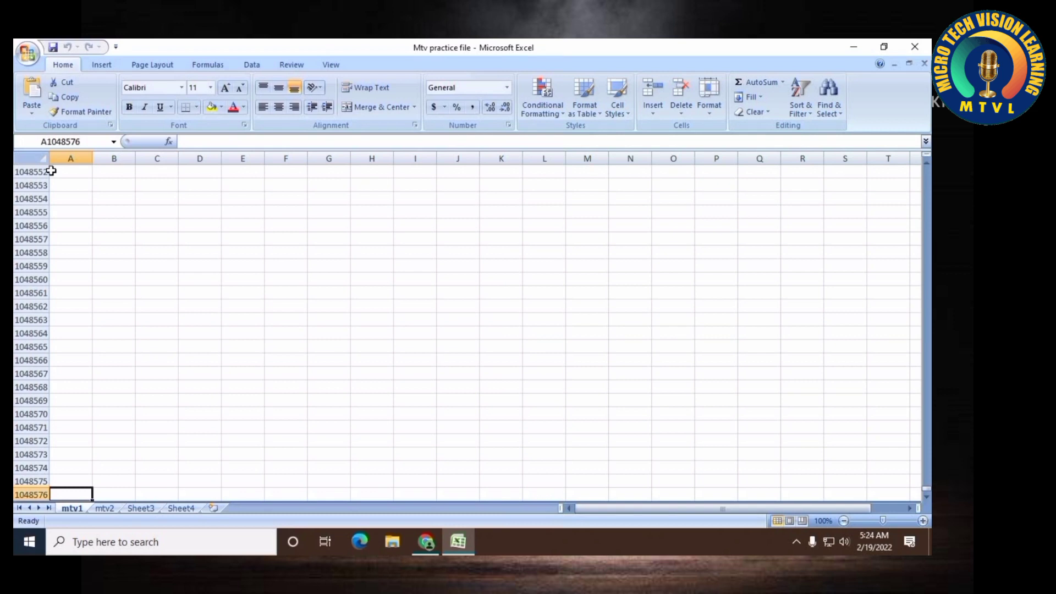
{"action": "key", "text": "ctrl+Up"}
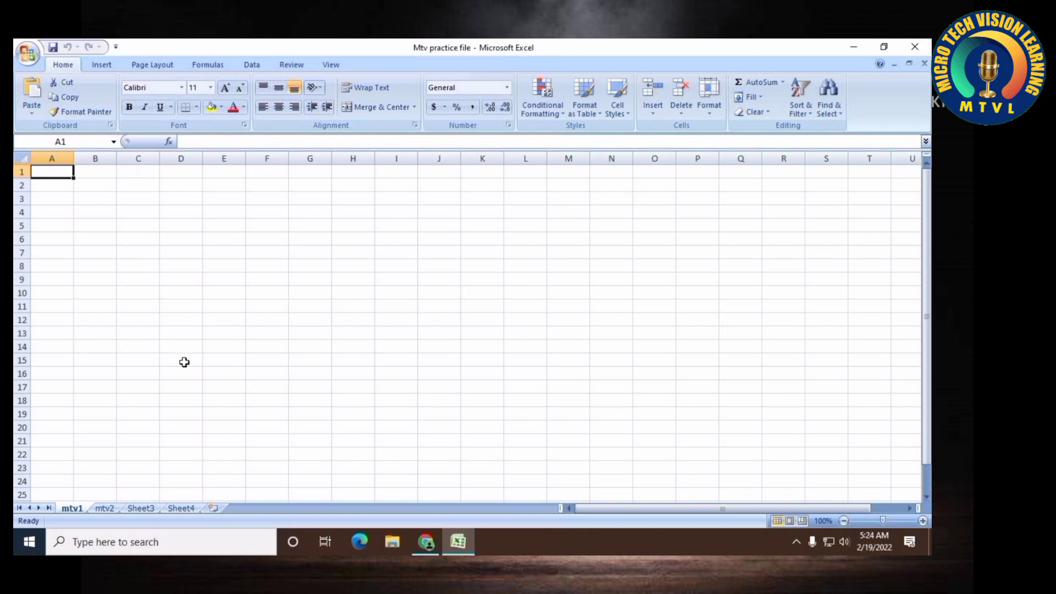
Switch between the mtv1, mtv2 and Sheet3 worksheets to compare them
{"action": "left_click", "coordinate": [104, 508]}
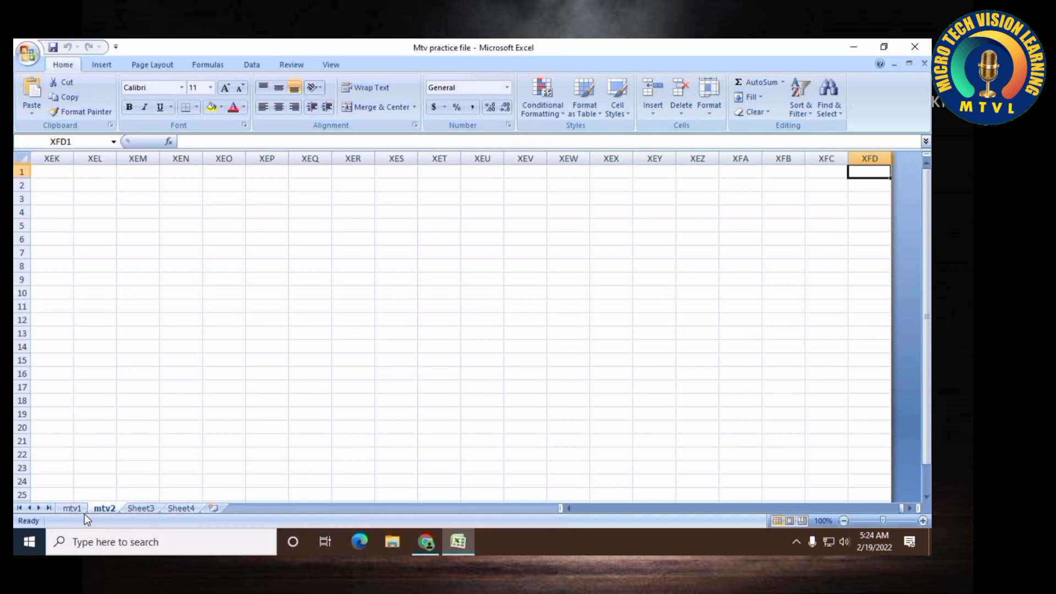
{"action": "left_click", "coordinate": [78, 511]}
{"action": "double_click", "coordinate": [78, 511]}
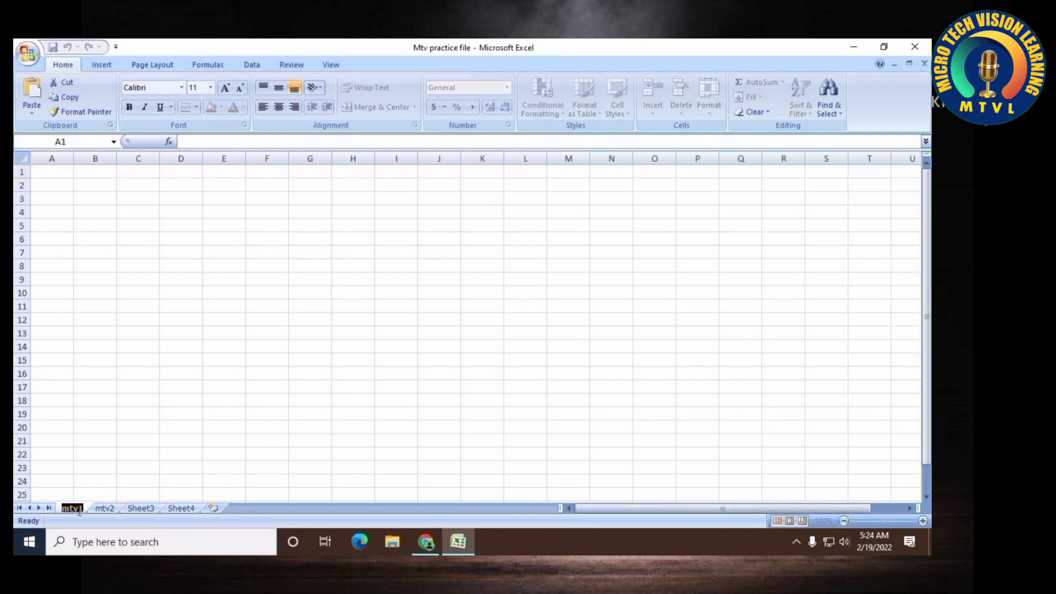
{"action": "left_click", "coordinate": [106, 510]}
{"action": "left_click", "coordinate": [137, 512]}
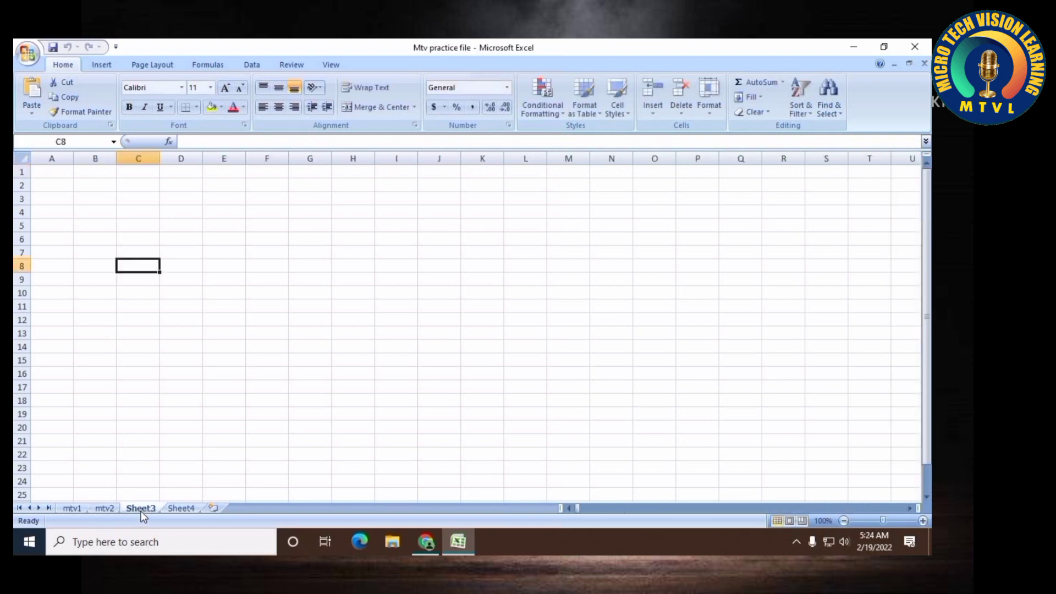
{"action": "left_click", "coordinate": [67, 510]}
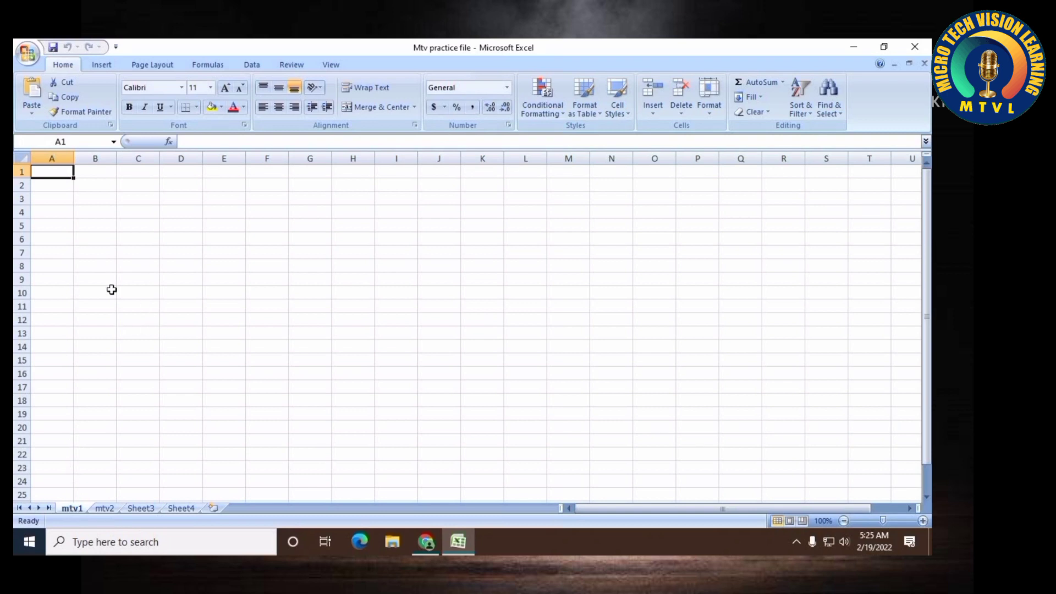
{"action": "scroll", "coordinate": [300, 330], "scroll_direction": "down", "scroll_amount": 2}
{"action": "scroll", "coordinate": [303, 347], "scroll_direction": "up", "scroll_amount": 2}
Insert a new worksheet and switch back to the mtv1 sheet
{"action": "left_click", "coordinate": [98, 511]}
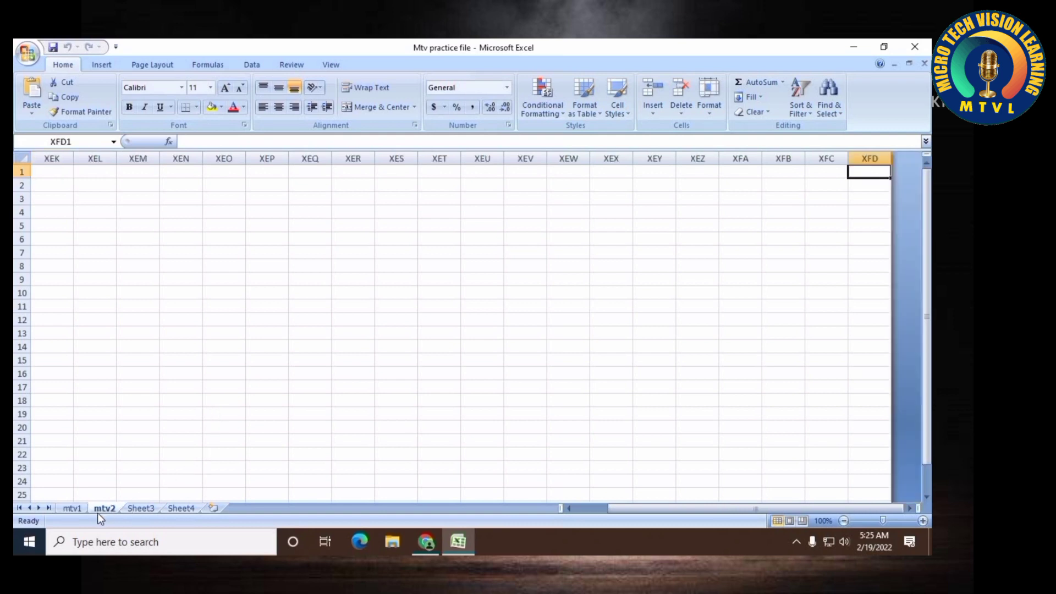
{"action": "left_click", "coordinate": [214, 507]}
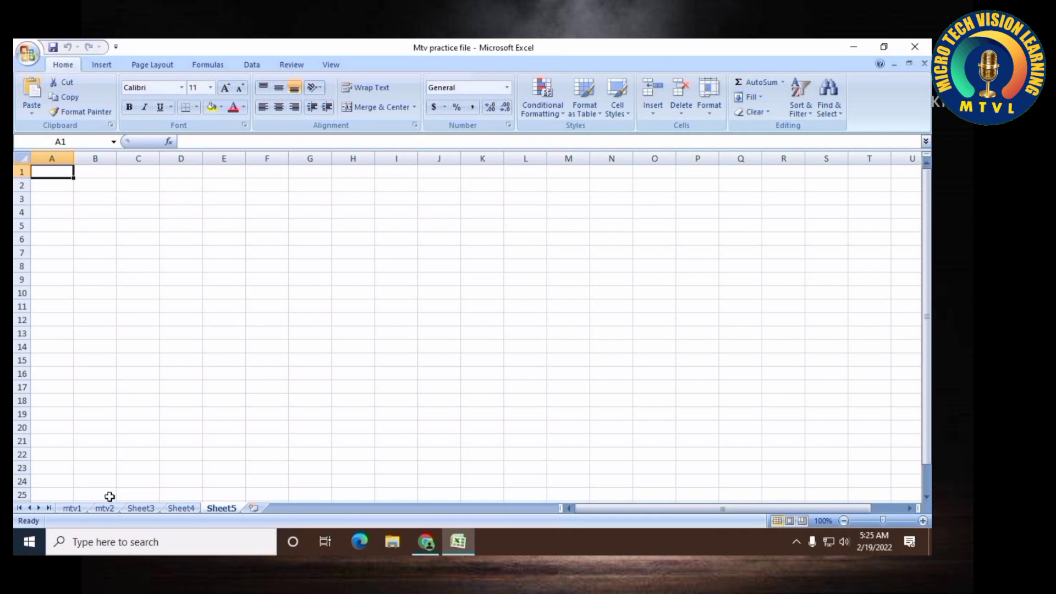
{"action": "left_click", "coordinate": [76, 508]}
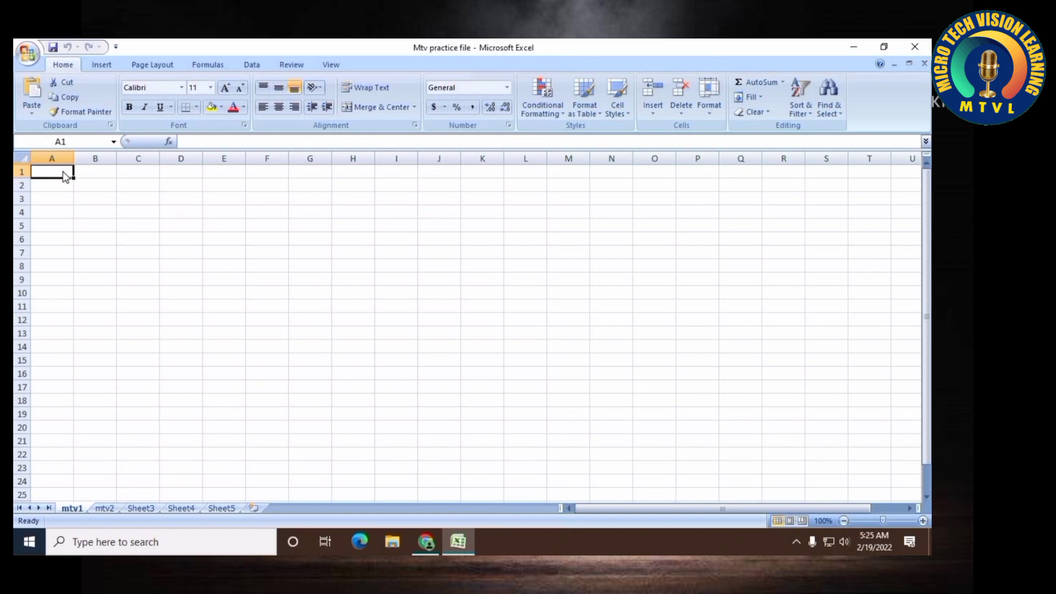
Enter the headers Name, Address, Mobile and Email in cells A1 through D1
{"action": "type", "text": "Name"}
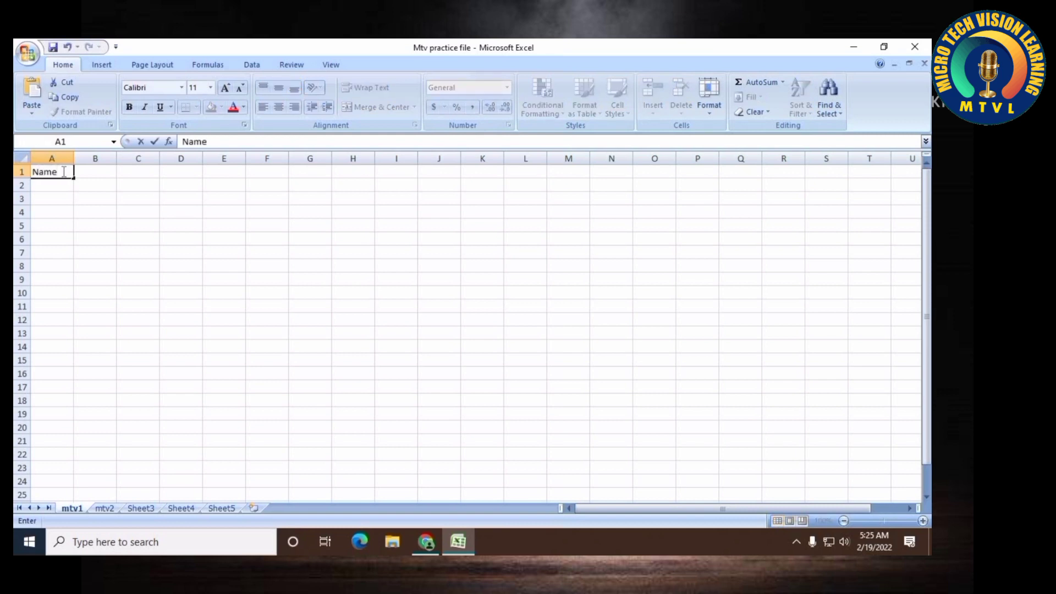
{"action": "key", "text": "Tab"}
{"action": "type", "text": "Addre"}
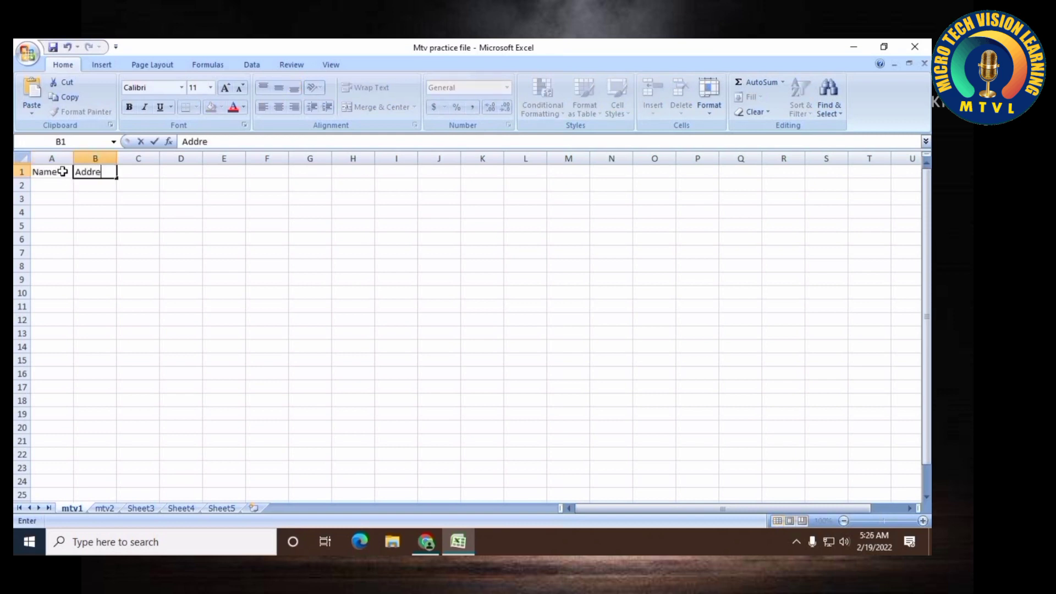
{"action": "type", "text": "ss"}
{"action": "key", "text": "Tab"}
{"action": "type", "text": "Mobile"}
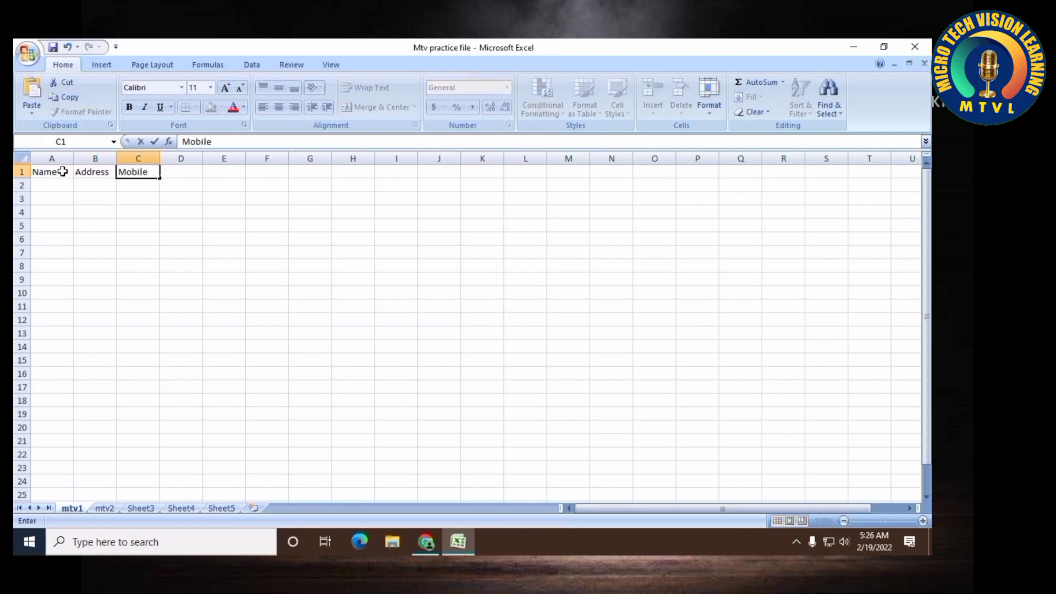
{"action": "key", "text": "Tab"}
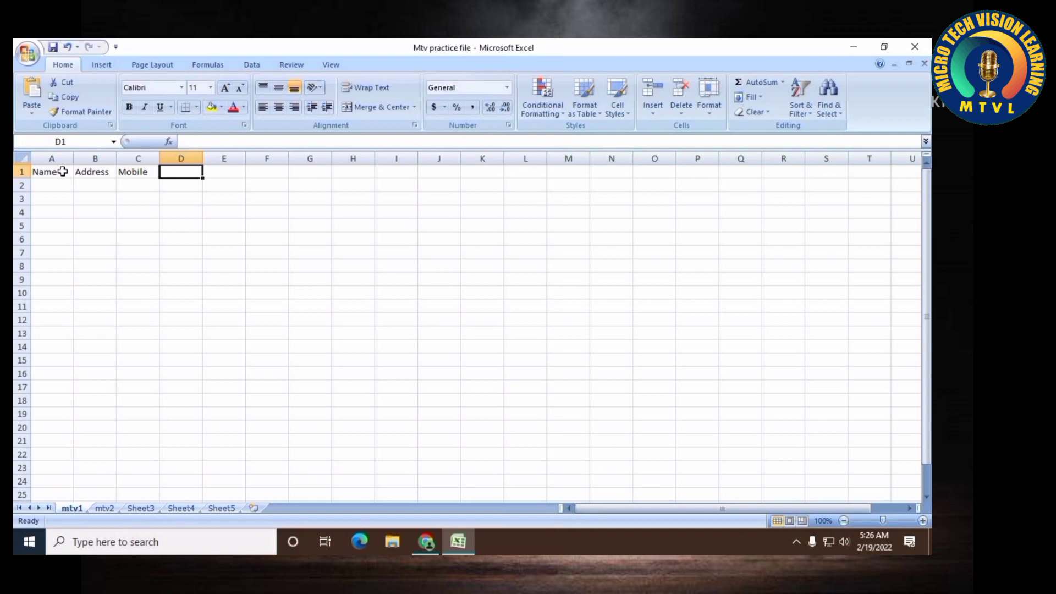
{"action": "type", "text": "Email"}
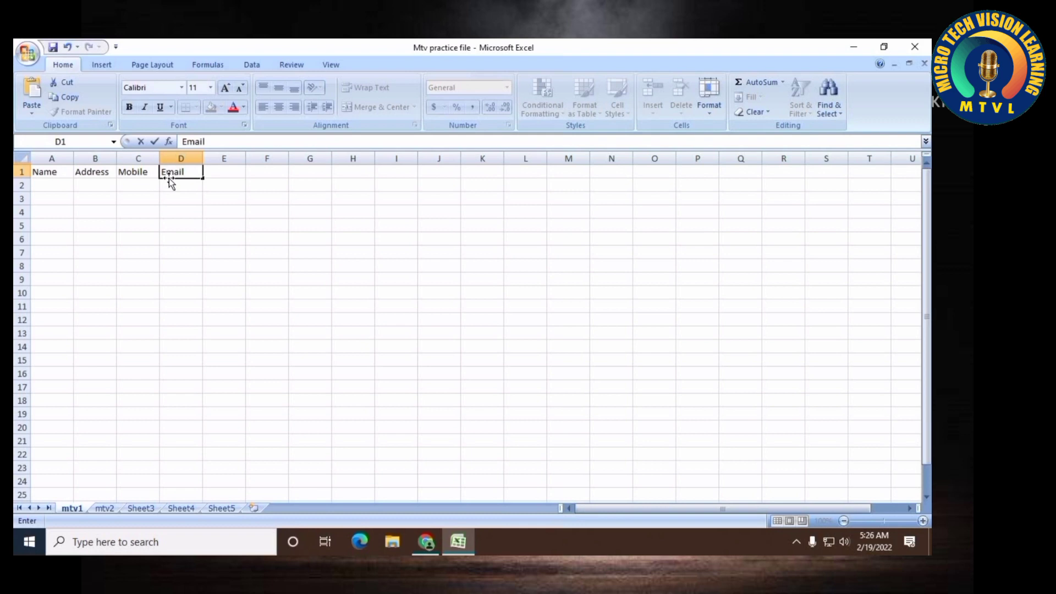
{"action": "key", "text": "Tab"}
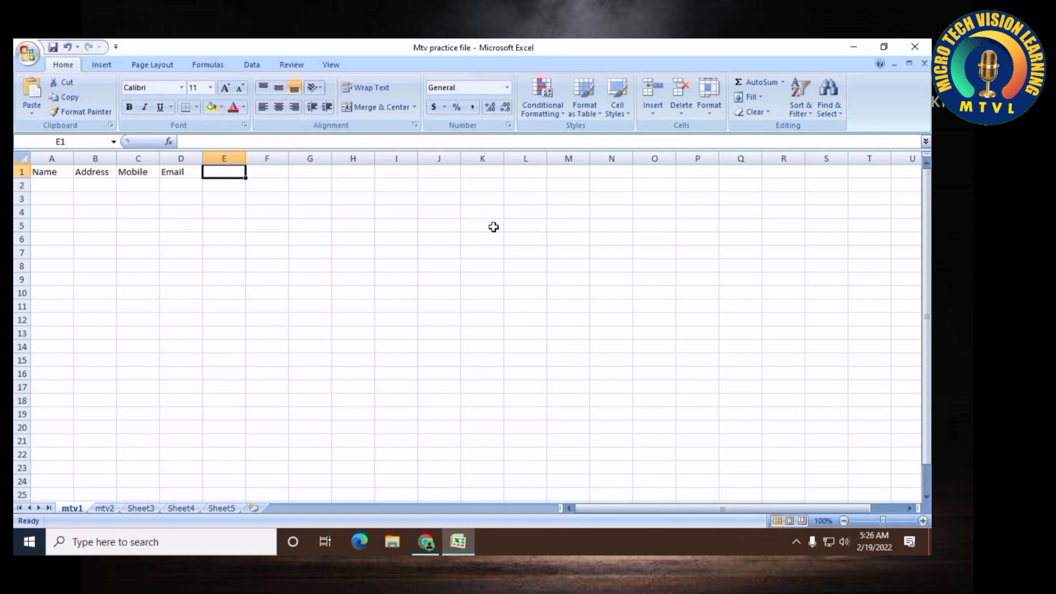
Insert a new blank column before column A, shifting the headers one column over
{"action": "right_click", "coordinate": [47, 160]}
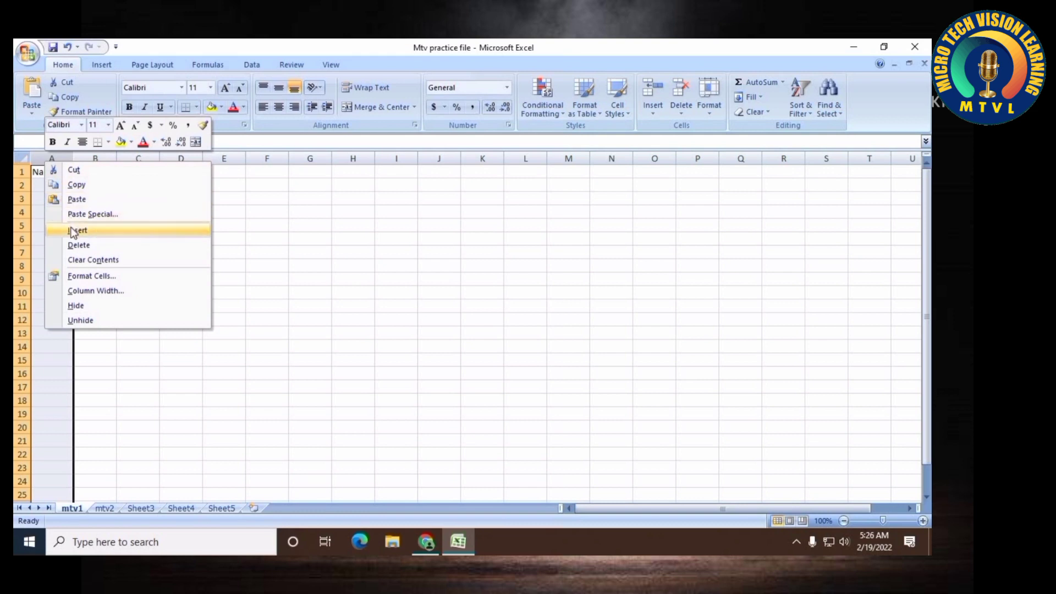
{"action": "left_click", "coordinate": [39, 154]}
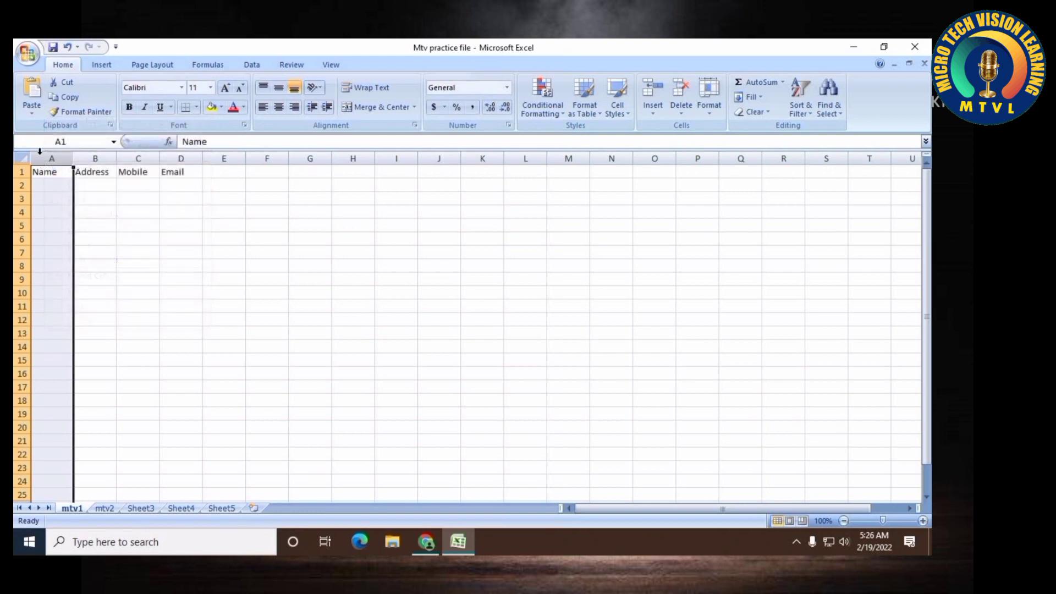
{"action": "right_click", "coordinate": [42, 159]}
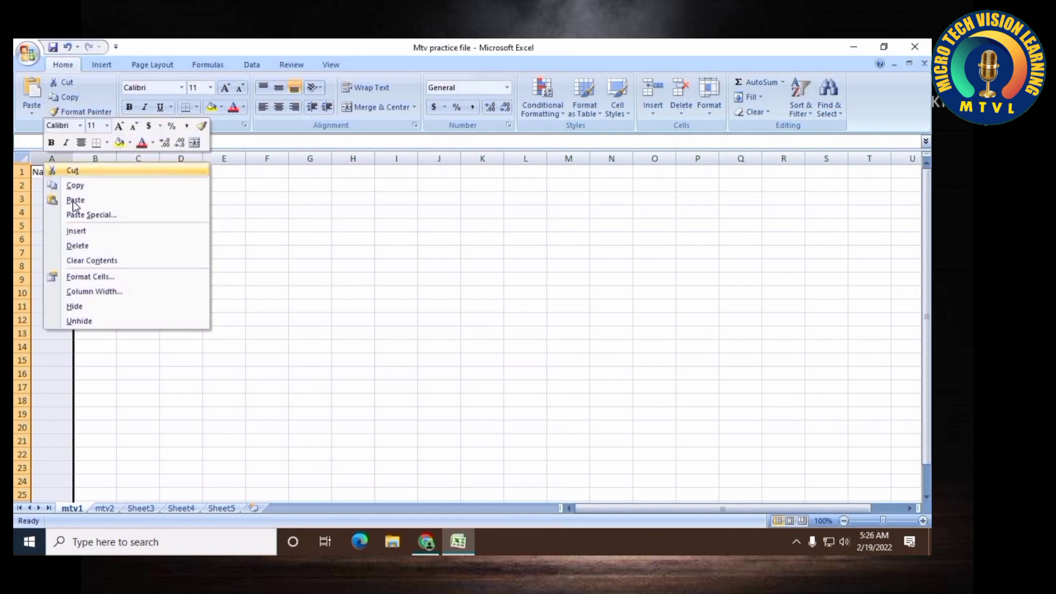
{"action": "left_click", "coordinate": [80, 234]}
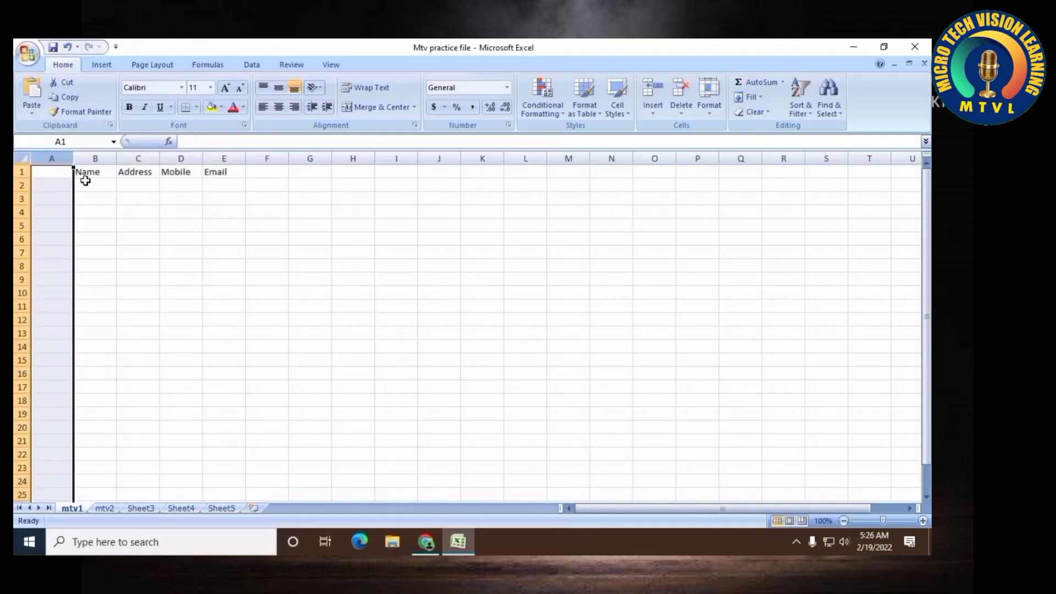
Enter the header sl in cell A1
{"action": "left_click", "coordinate": [64, 173]}
{"action": "type", "text": "sl"}
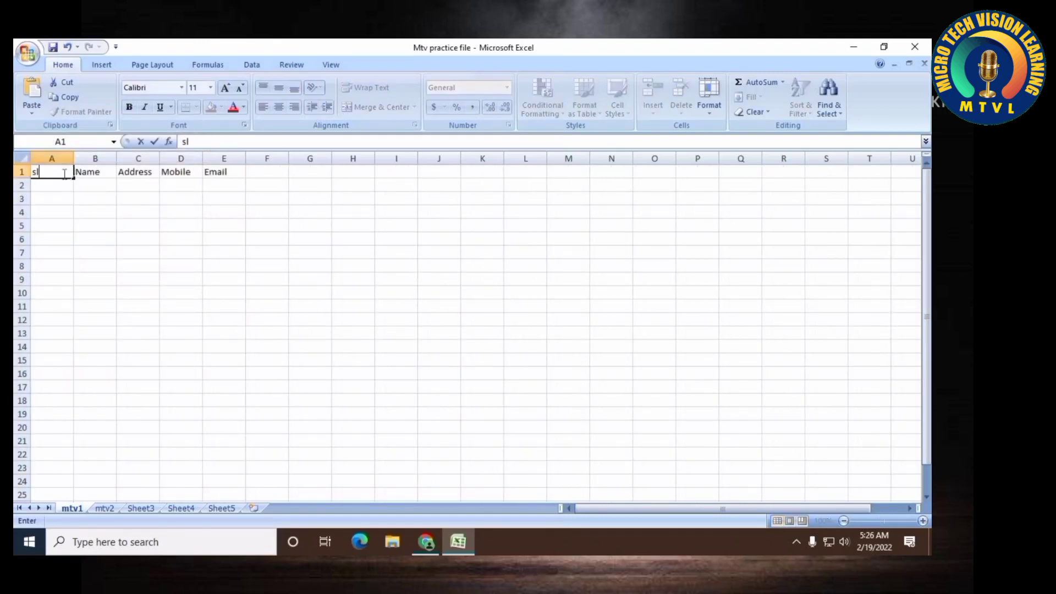
{"action": "key", "text": "Return"}
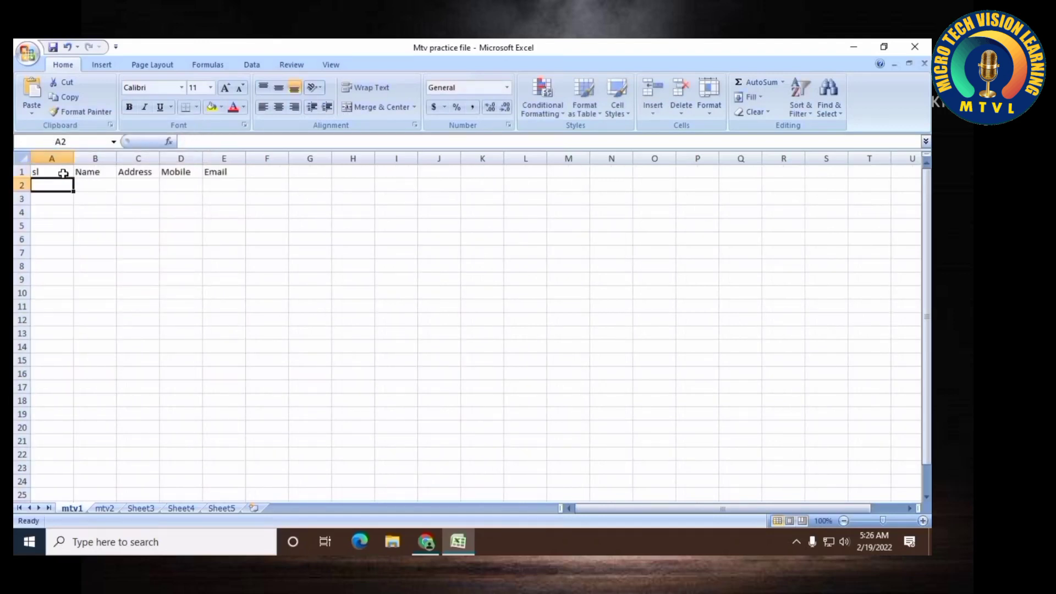
Enter 1 and 2 in A2 and A3, then autofill the serial numbers down column A to row 18
{"action": "type", "text": "1"}
{"action": "key", "text": "Return"}
{"action": "type", "text": "2"}
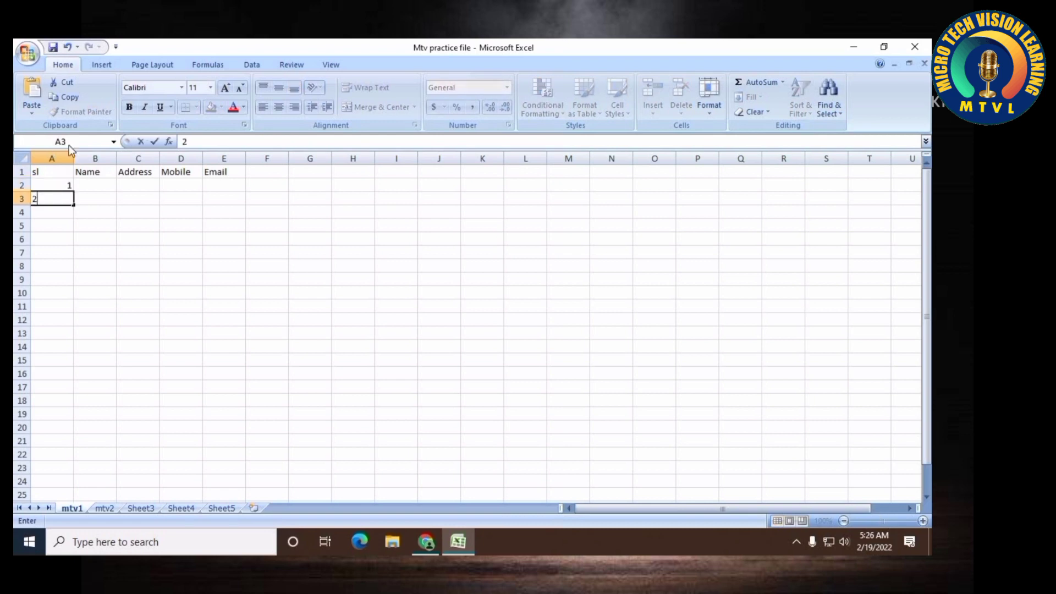
{"action": "left_click", "coordinate": [43, 241]}
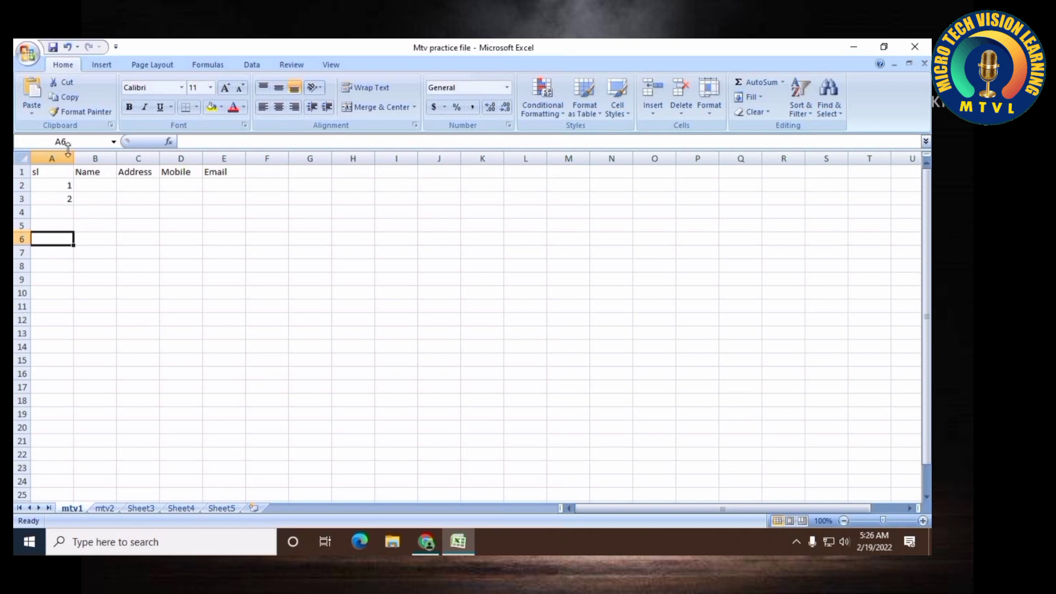
{"action": "left_click_drag", "start_coordinate": [64, 188], "coordinate": [63, 201]}
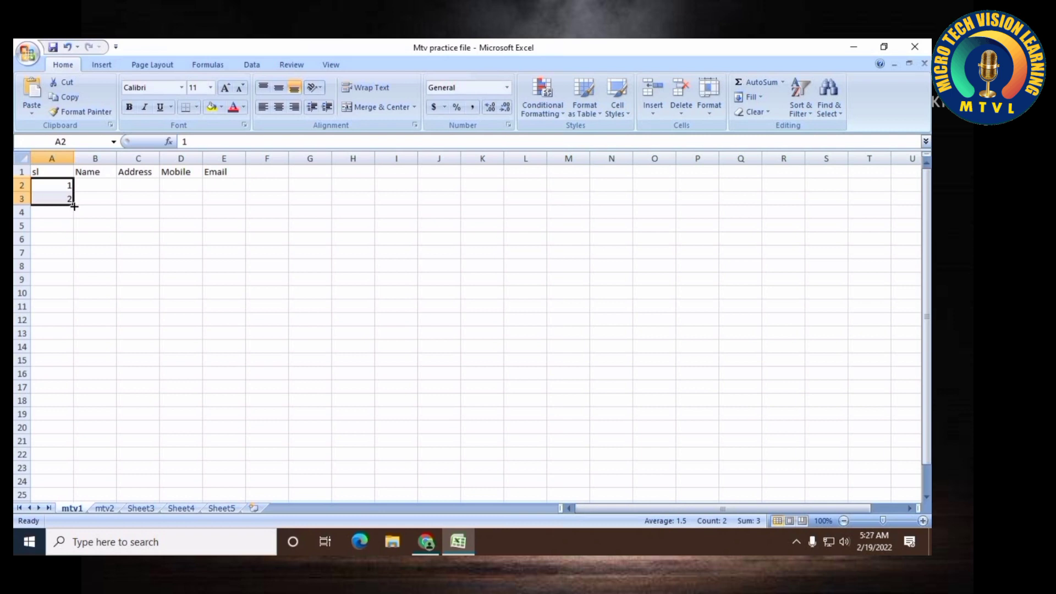
{"action": "left_click_drag", "start_coordinate": [74, 206], "coordinate": [76, 407]}
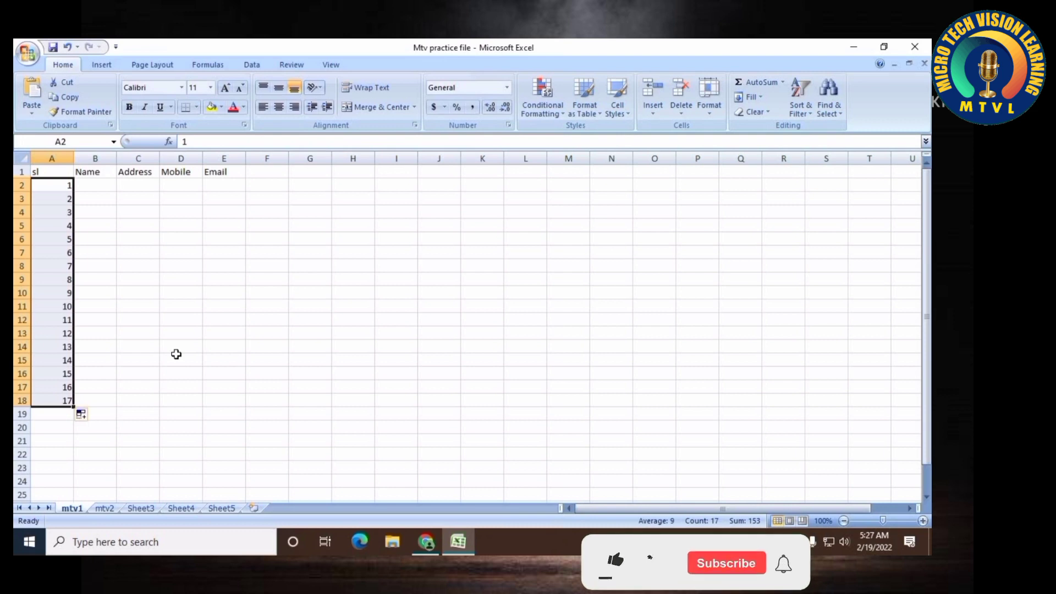
Enter Jan in cell I4 and autofill the month names down column I to row 19
{"action": "left_click", "coordinate": [395, 218]}
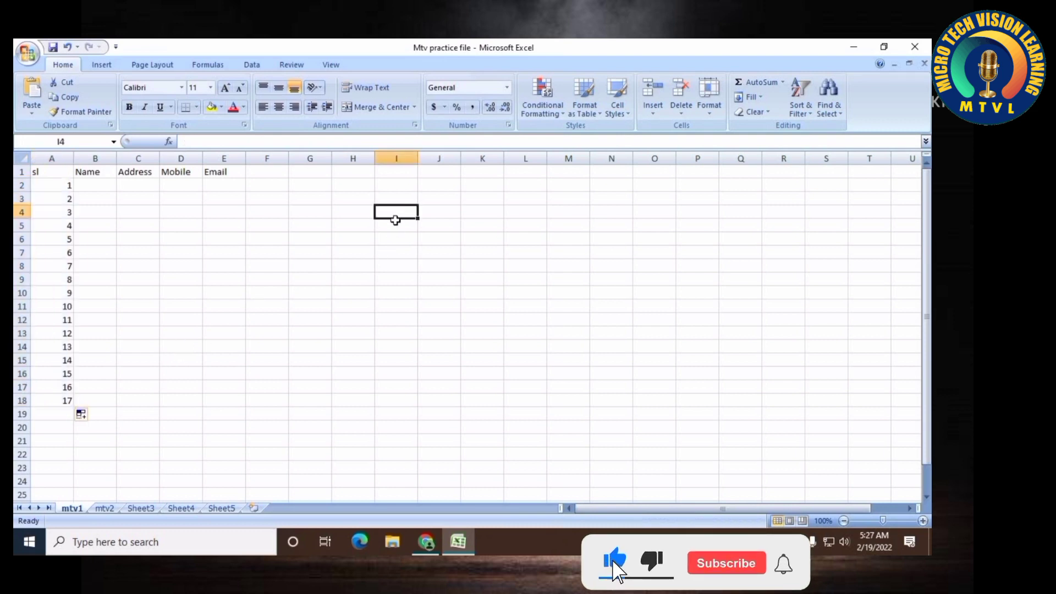
{"action": "type", "text": "Jan"}
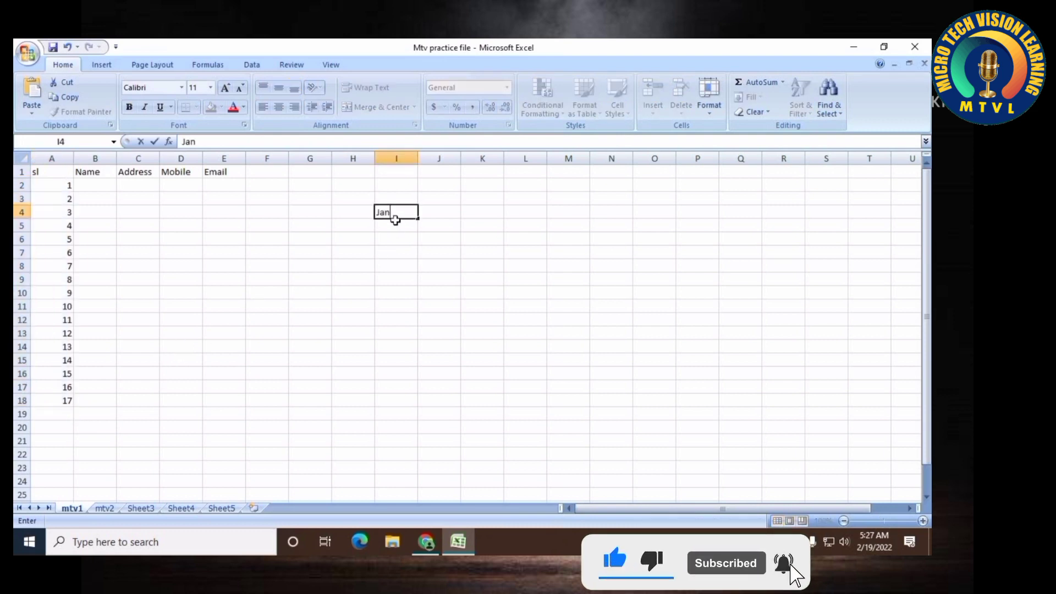
{"action": "key", "text": "Return"}
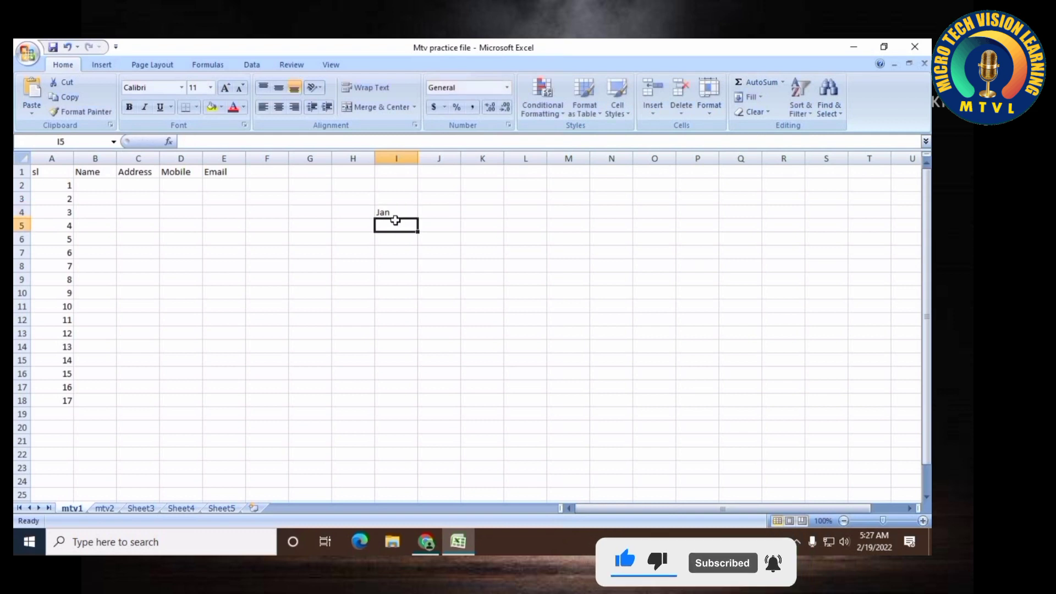
{"action": "left_click", "coordinate": [401, 208]}
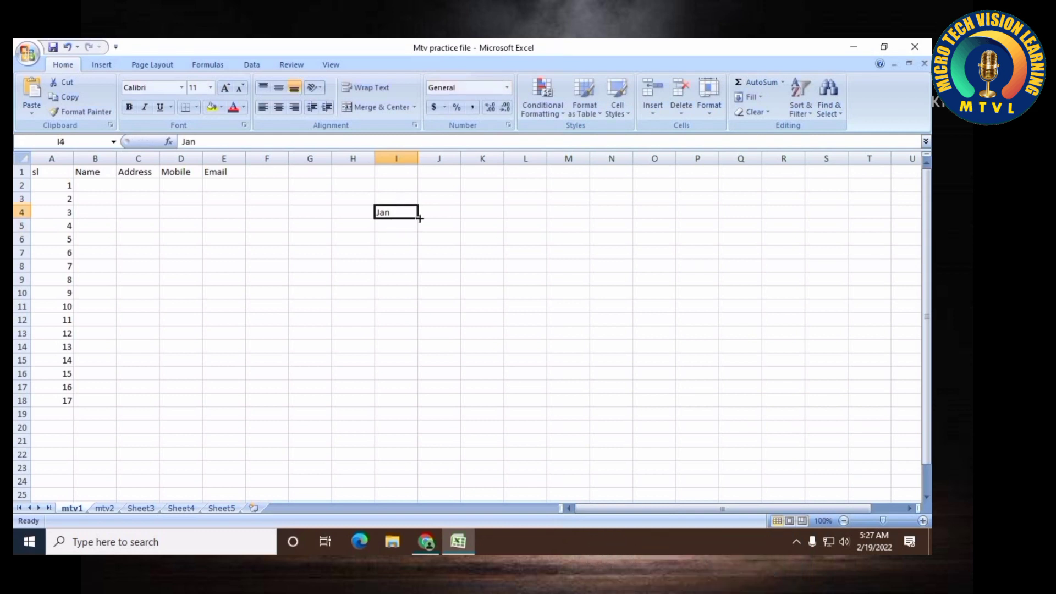
{"action": "left_click_drag", "start_coordinate": [419, 218], "coordinate": [403, 427]}
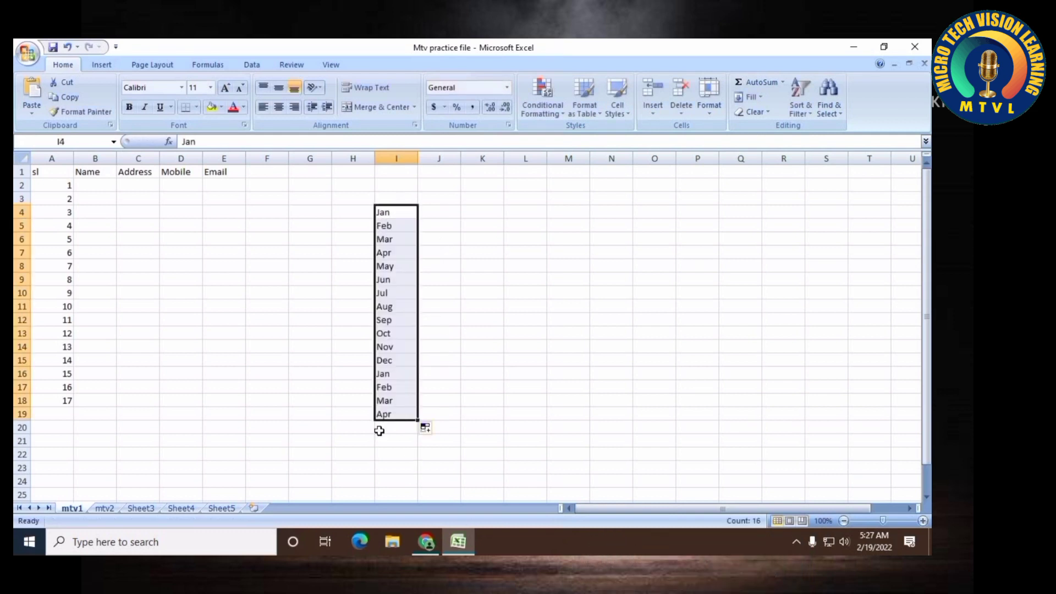
Clear the filled month names from column I
{"action": "left_click", "coordinate": [439, 212]}
{"action": "left_click_drag", "start_coordinate": [408, 214], "coordinate": [410, 415]}
{"action": "key", "text": "Delete"}
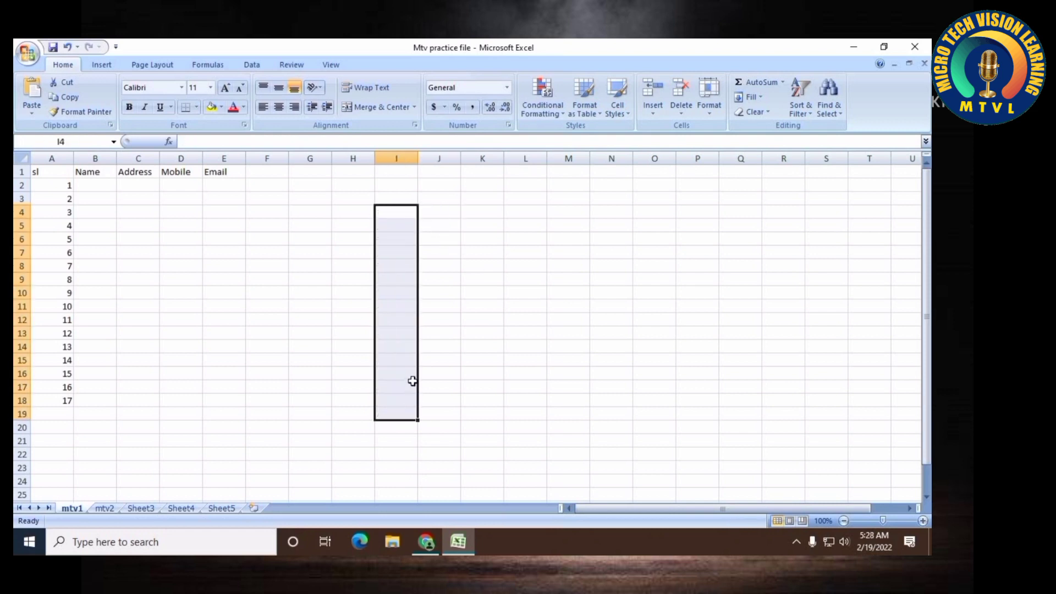
Enter the names A, B, C and D in cells B2 through B5
{"action": "left_click", "coordinate": [274, 215]}
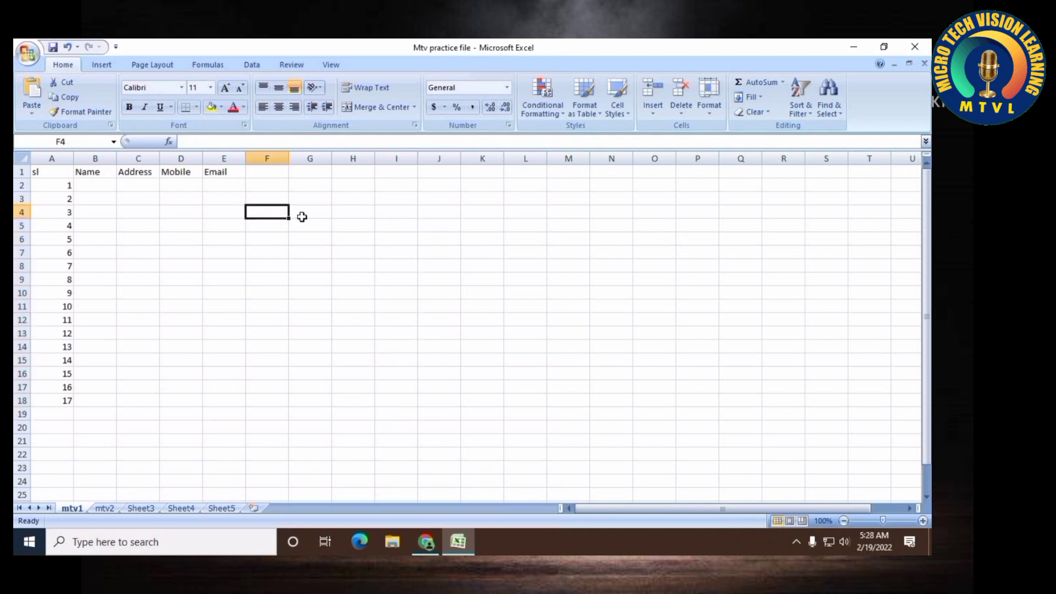
{"action": "left_click", "coordinate": [93, 186]}
{"action": "type", "text": "A"}
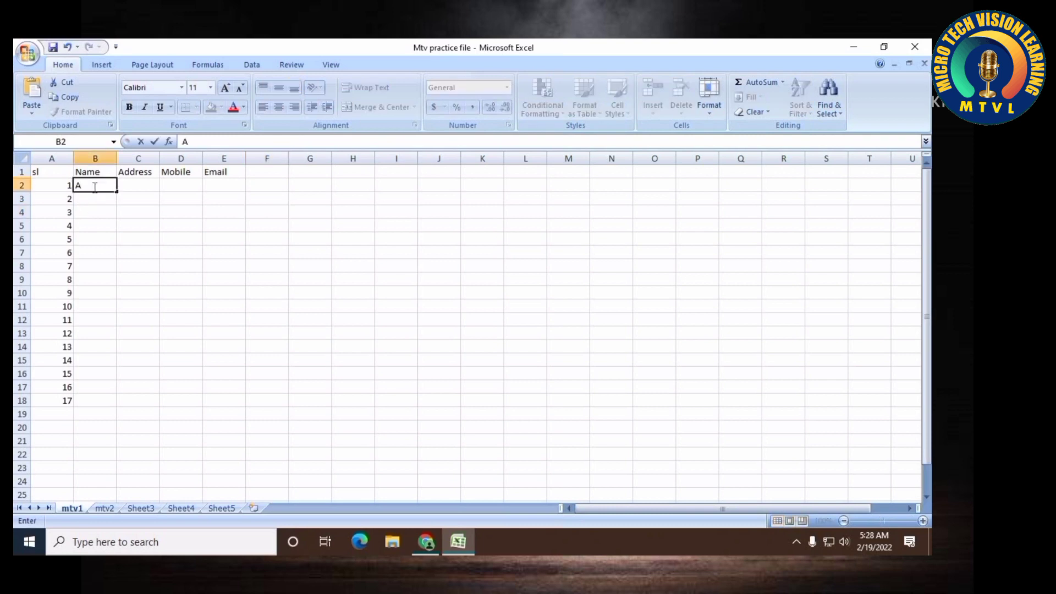
{"action": "key", "text": "Return"}
{"action": "type", "text": "B"}
{"action": "key", "text": "Return"}
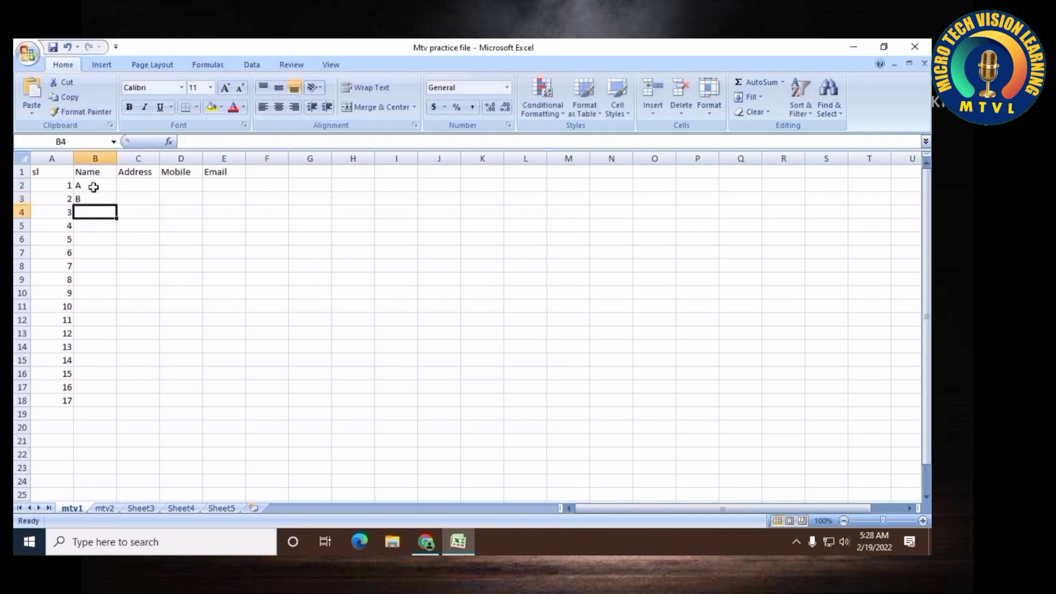
{"action": "key", "text": "ctrl+c"}
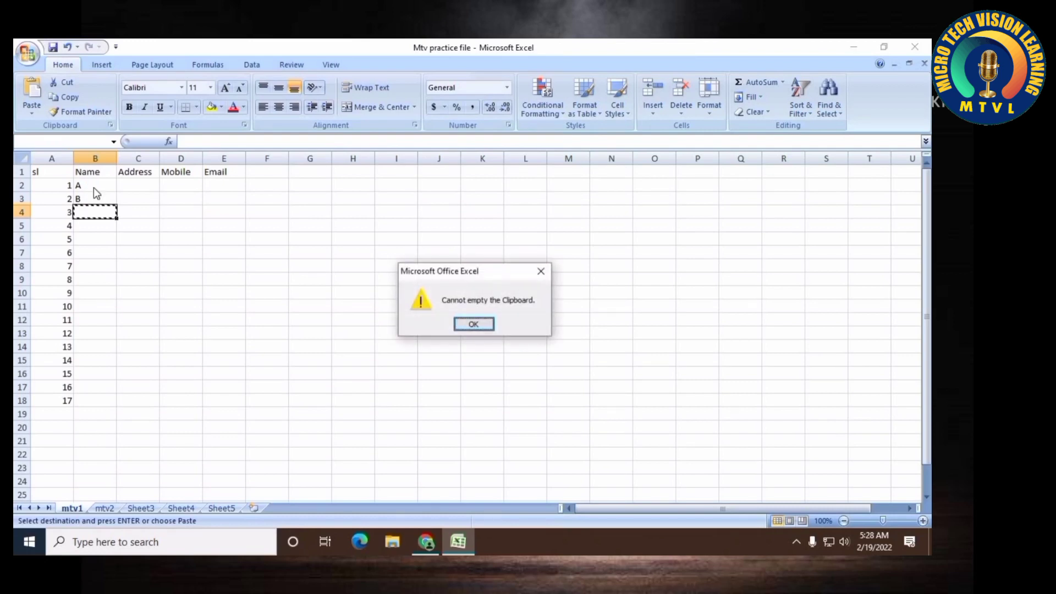
{"action": "key", "text": "Return"}
{"action": "type", "text": "CC"}
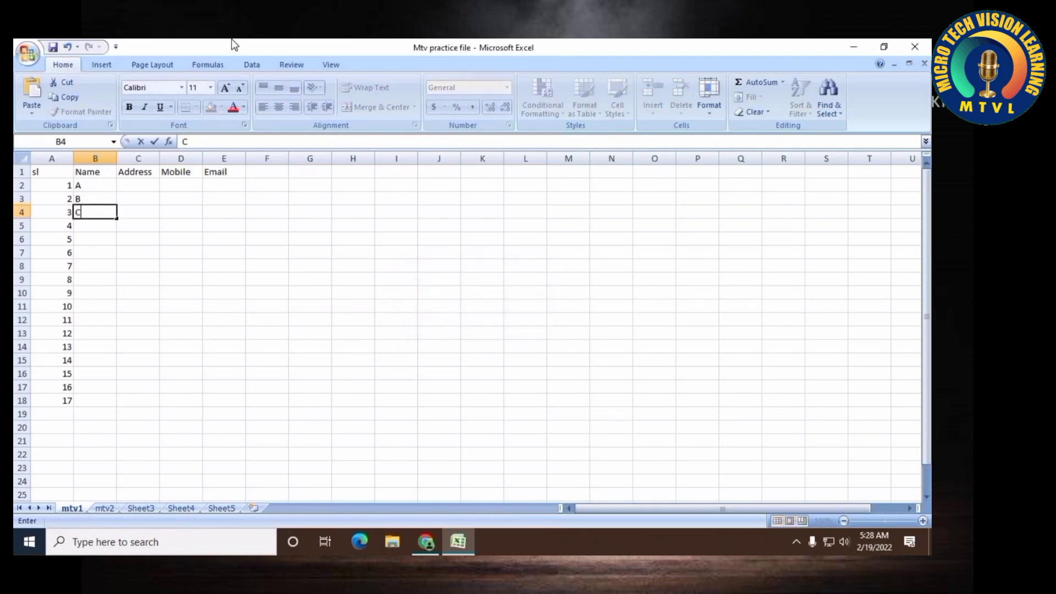
{"action": "key", "text": "Return"}
{"action": "type", "text": "D"}
{"action": "key", "text": "Return"}
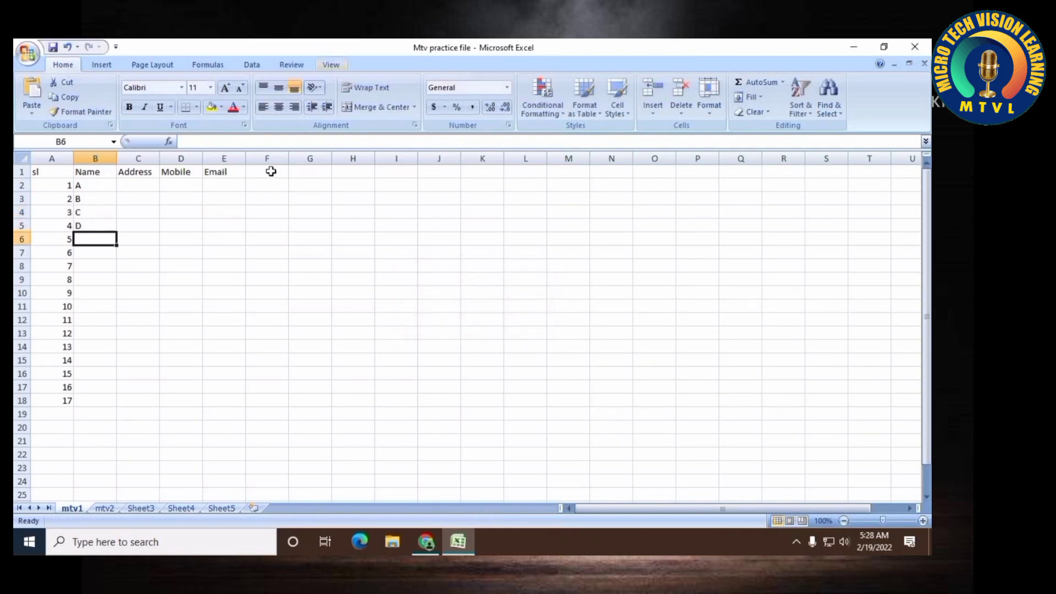
Autofill the names down column B to row 18, then undo the fill
{"action": "left_click_drag", "start_coordinate": [104, 184], "coordinate": [119, 400]}
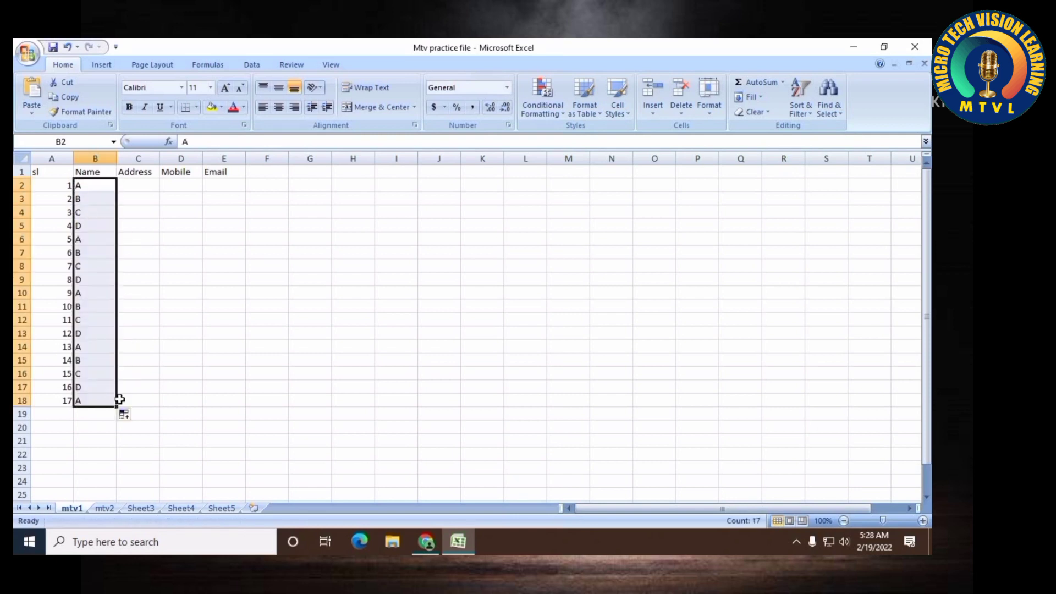
{"action": "key", "text": "ctrl+z"}
{"action": "left_click", "coordinate": [94, 274]}
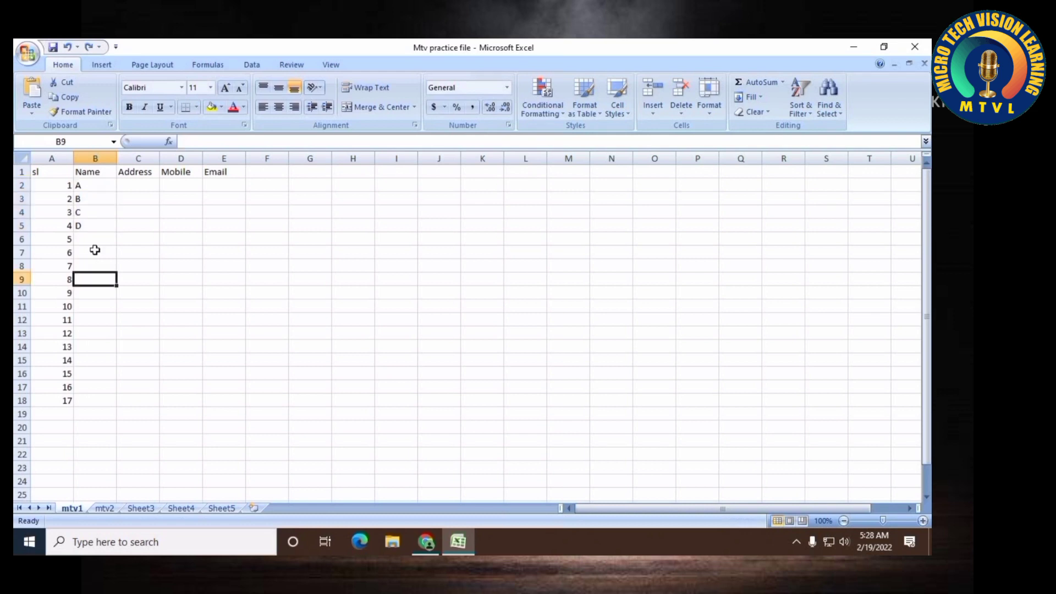
Enter the names E, F and G in cells B6 through B8
{"action": "left_click", "coordinate": [108, 234]}
{"action": "type", "text": "E"}
{"action": "key", "text": "Return"}
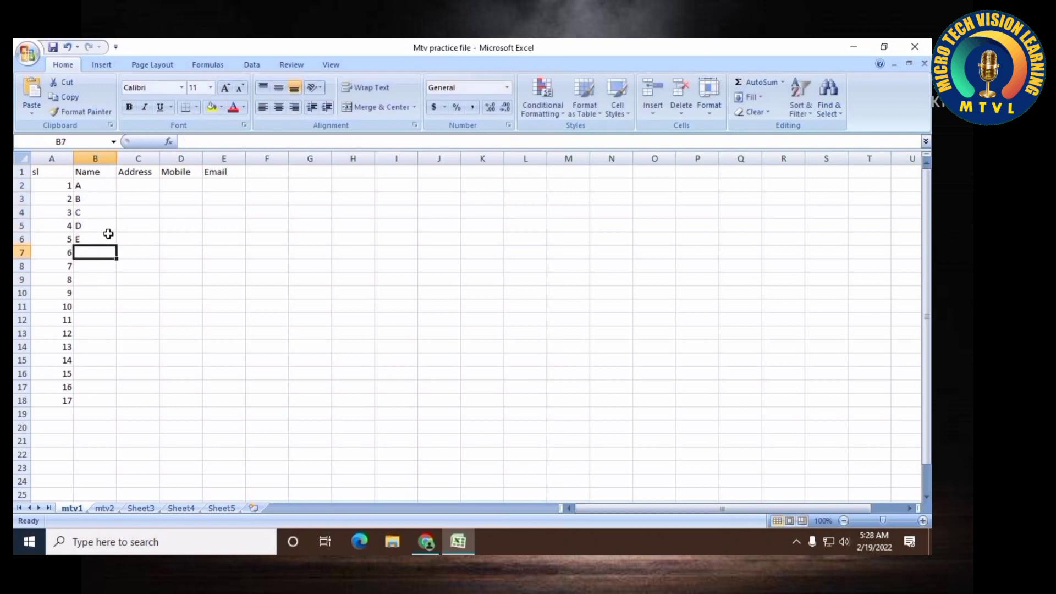
{"action": "type", "text": "F"}
{"action": "key", "text": "Return"}
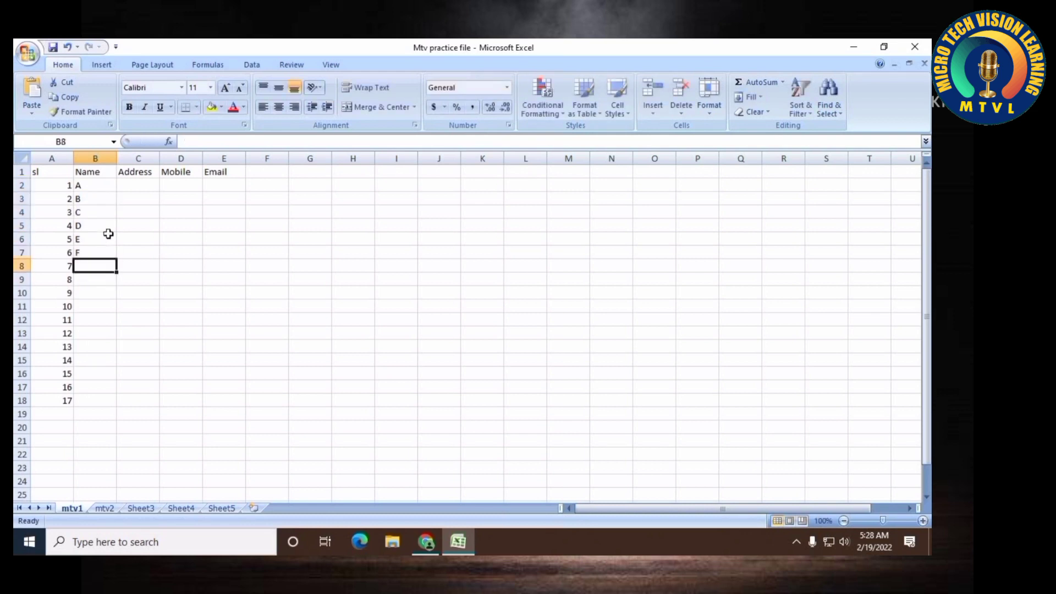
{"action": "type", "text": "F"}
{"action": "key", "text": "Return"}
{"action": "key", "text": "Up"}
{"action": "type", "text": "G"}
{"action": "key", "text": "Return"}
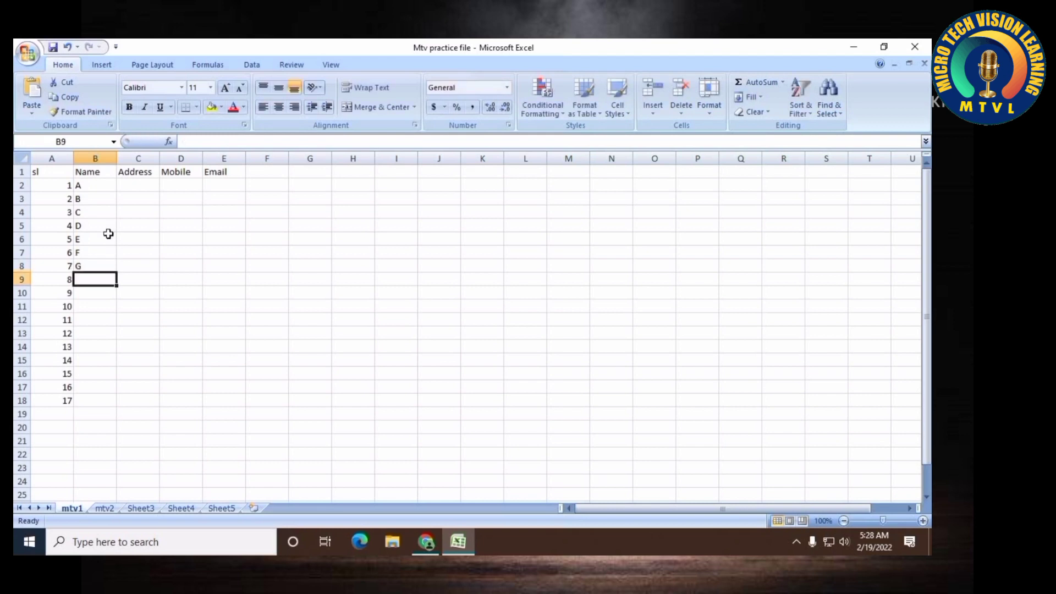
Enter the names H, I and J in cells B9 through B11
{"action": "type", "text": "H"}
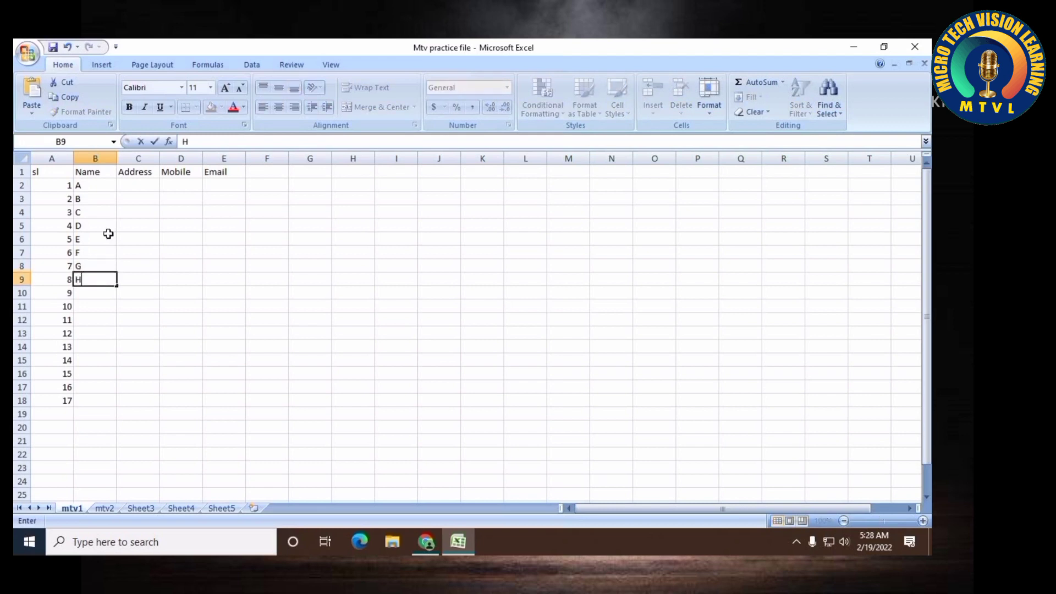
{"action": "key", "text": "Return"}
{"action": "type", "text": "I"}
{"action": "key", "text": "Return"}
{"action": "type", "text": "J"}
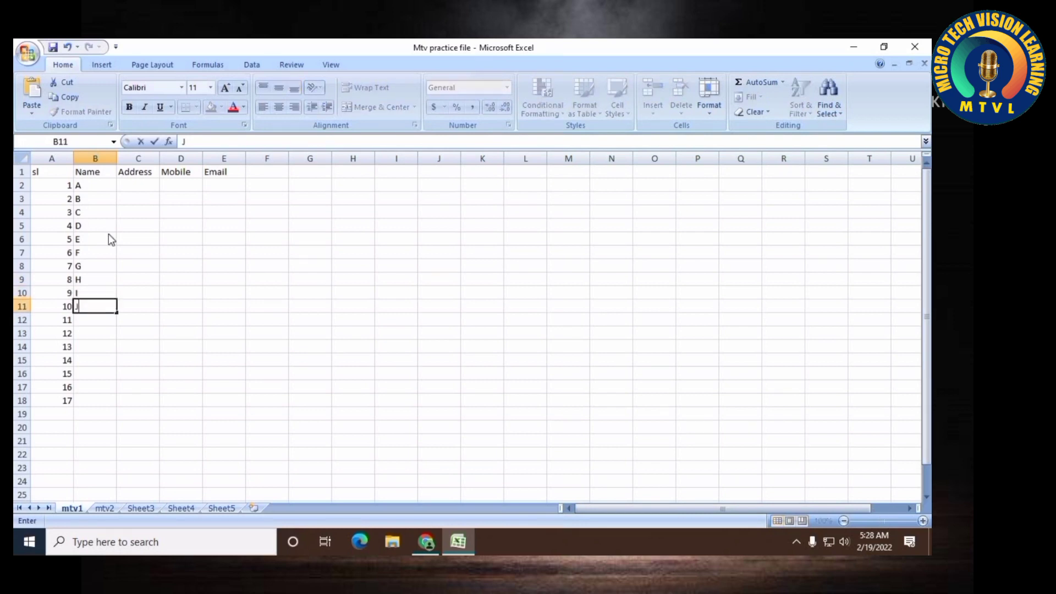
{"action": "key", "text": "Return"}
Clear the serial numbers below row 11 in column A
{"action": "key", "text": "Left"}
{"action": "key", "text": "shift+Down"}
{"action": "key", "text": "shift+Down"}
{"action": "key", "text": "shift+Down"}
{"action": "key", "text": "shift+Down"}
{"action": "key", "text": "shift+Down"}
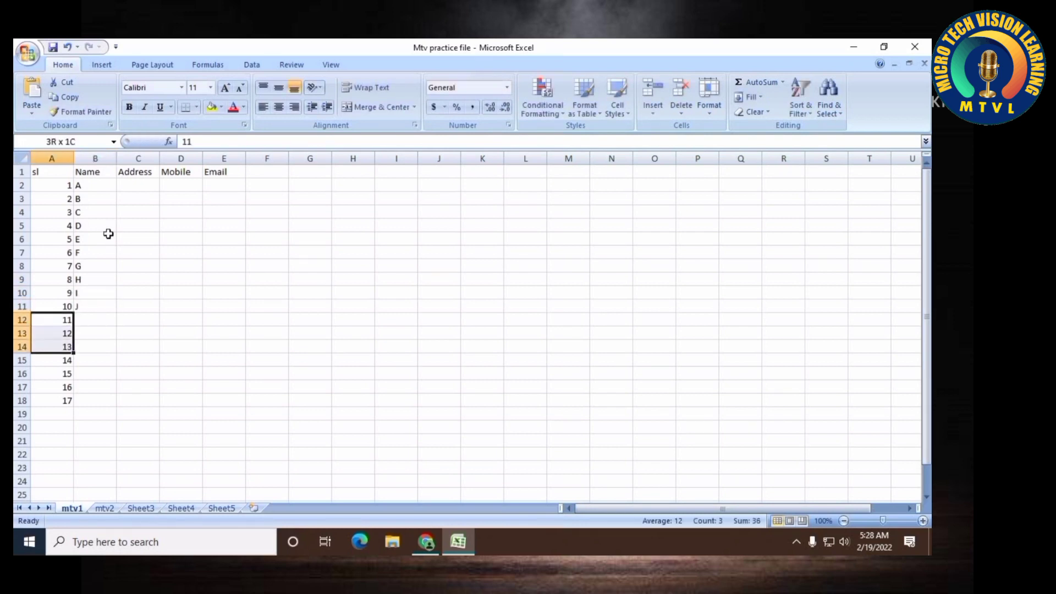
{"action": "key", "text": "shift+Down"}
{"action": "key", "text": "Delete"}
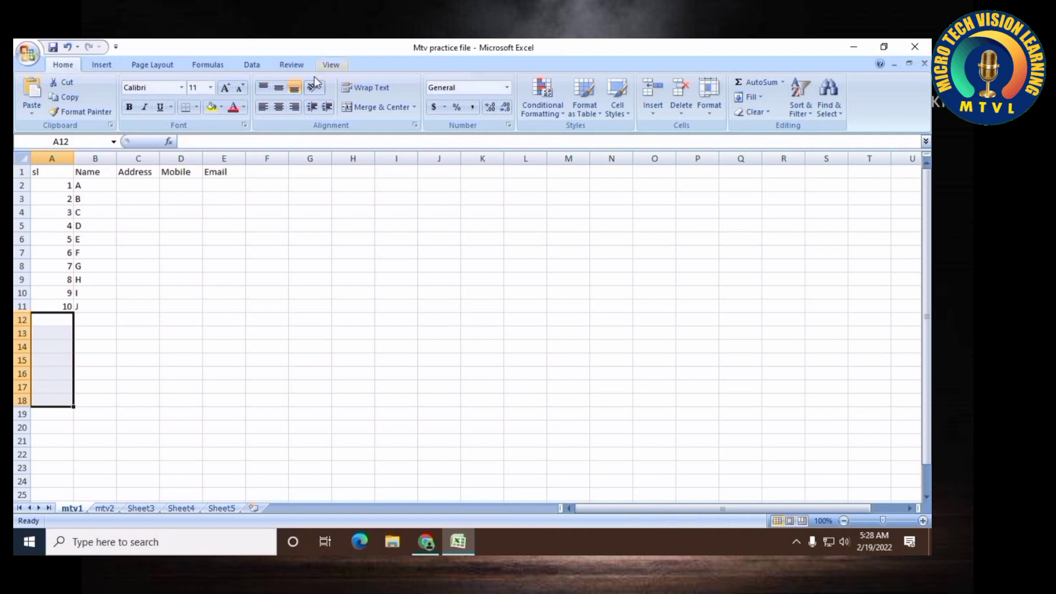
Enter the addresses Dhk and Ctg in cells C2 and C3
{"action": "left_click", "coordinate": [145, 187]}
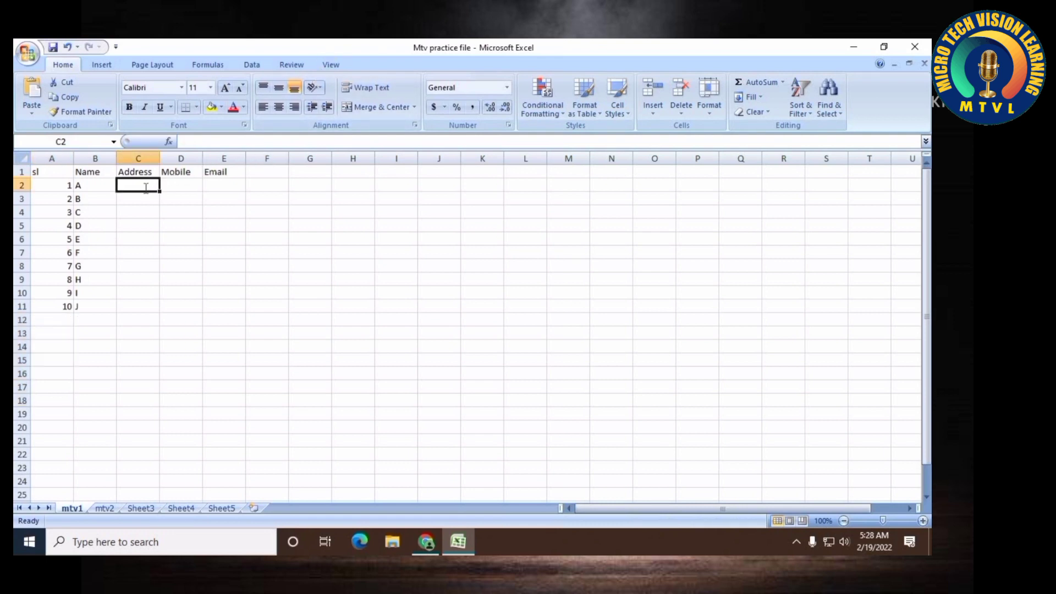
{"action": "type", "text": "Dhk"}
{"action": "key", "text": "Return"}
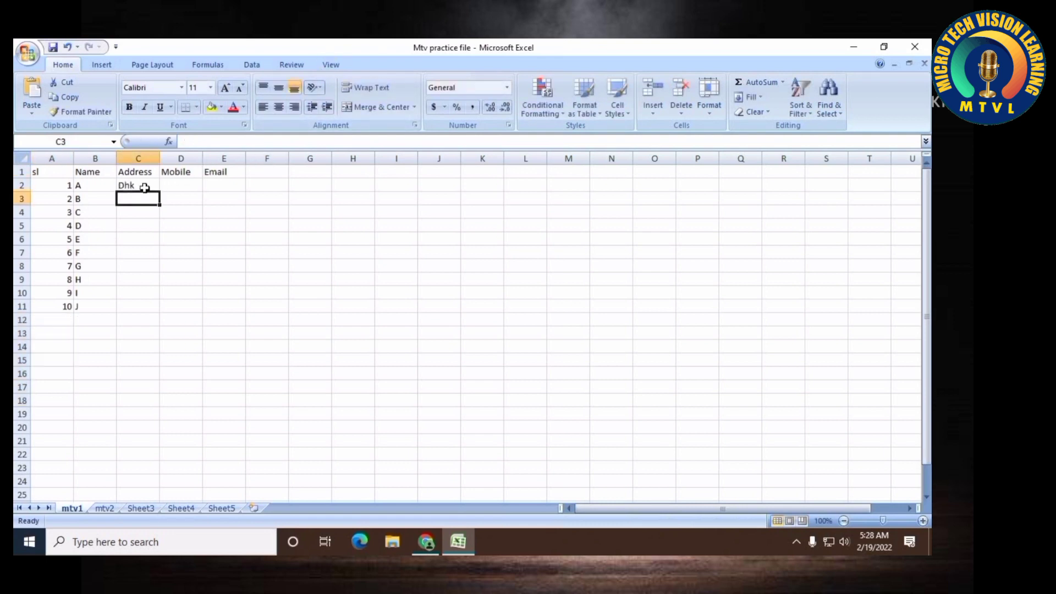
{"action": "type", "text": "C"}
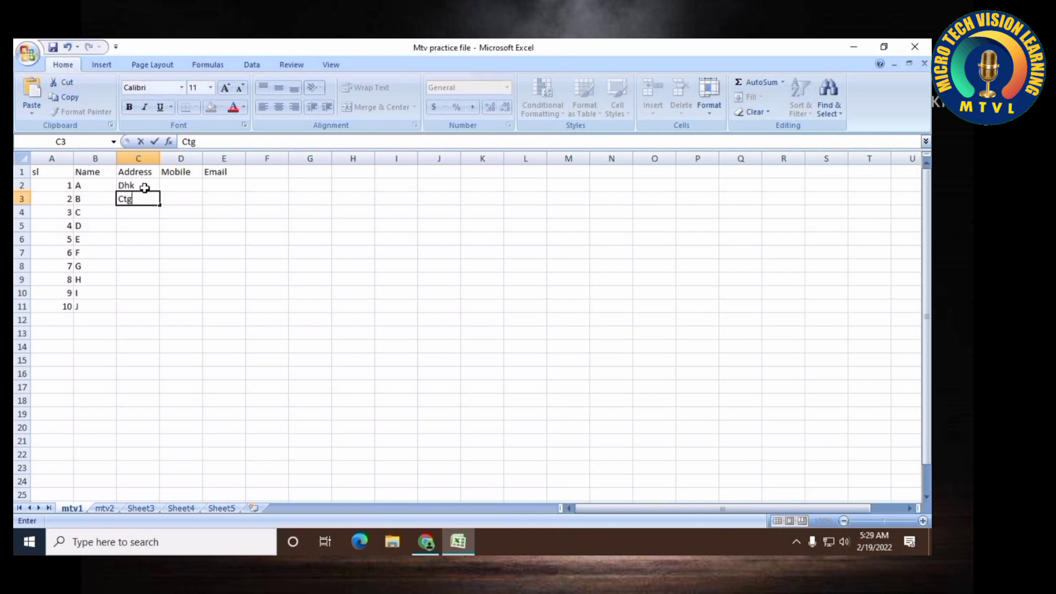
{"action": "type", "text": "tg"}
{"action": "key", "text": "Return"}
Enter the addresses Khl, Rang and Cth in cells C4 through C6
{"action": "type", "text": "H"}
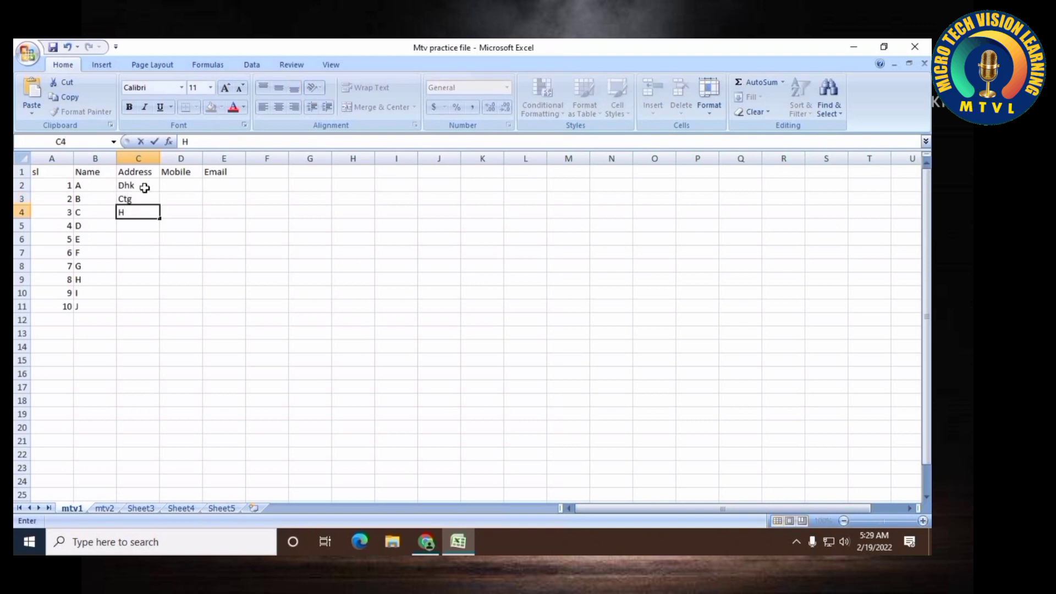
{"action": "type", "text": "Khl"}
{"action": "key", "text": "Return"}
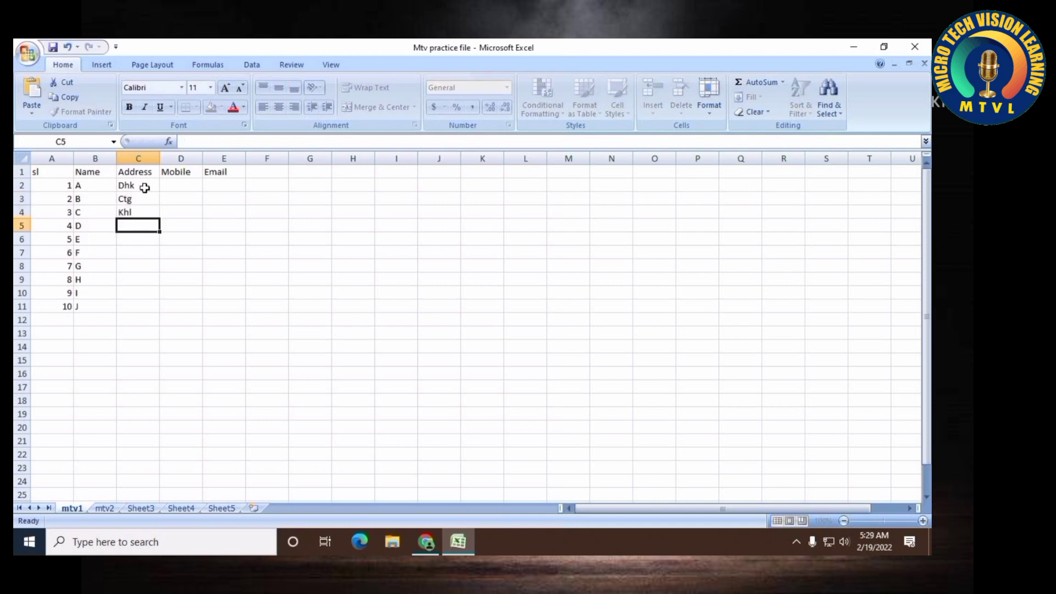
{"action": "type", "text": "Rang"}
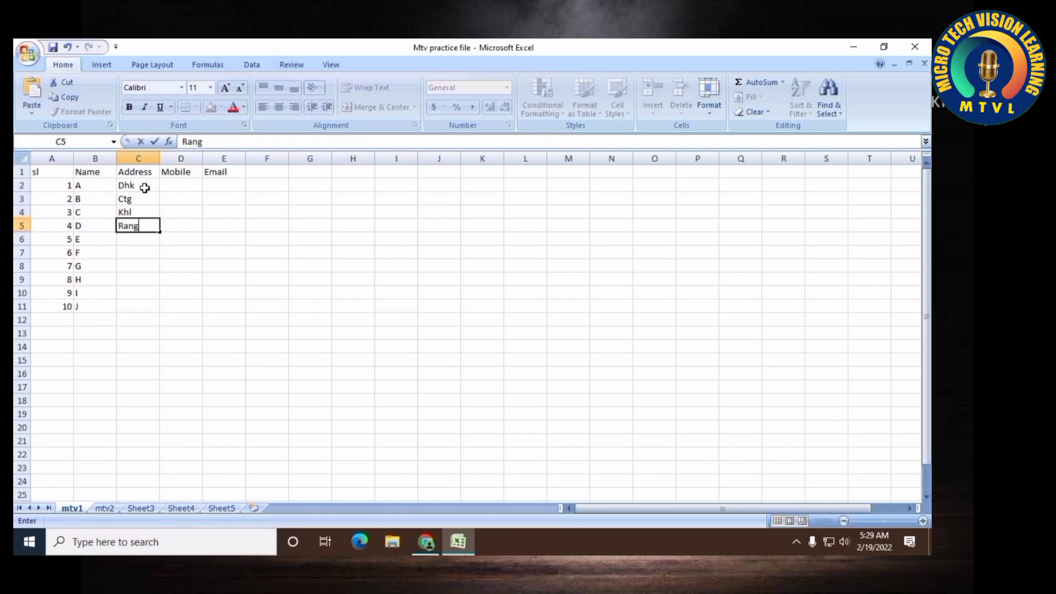
{"action": "key", "text": "Return"}
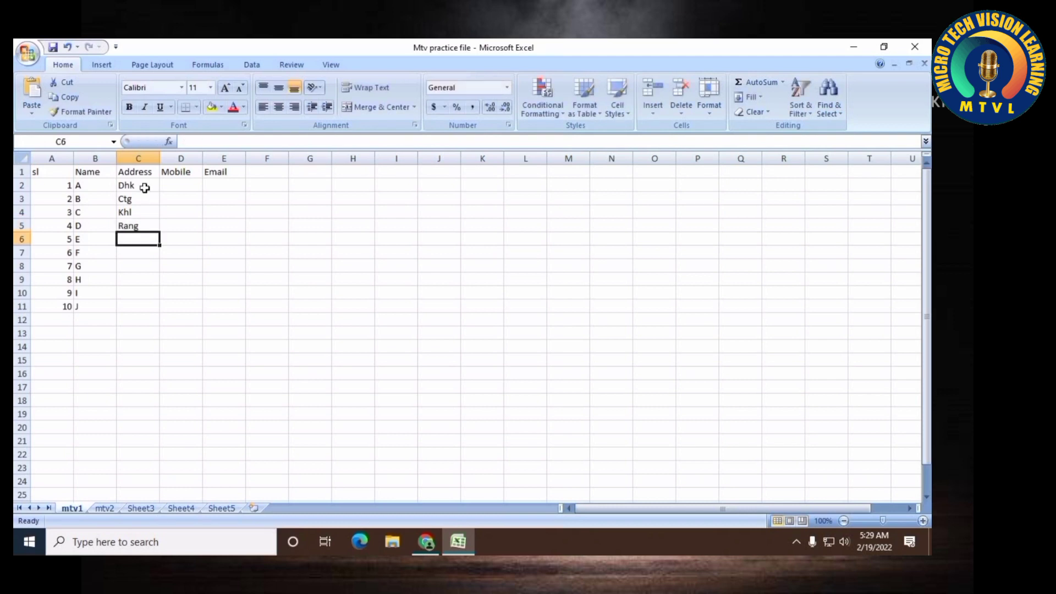
{"action": "type", "text": "Cth"}
{"action": "key", "text": "Return"}
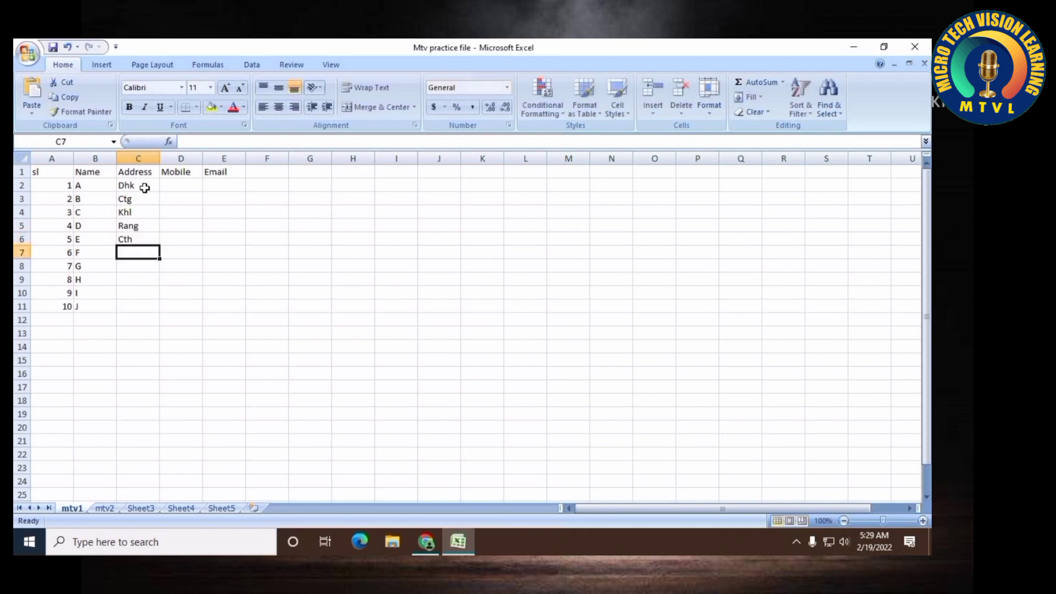
Enter the address Dhk in cell C7 and copy the addresses C2:C7 into C8:C13
{"action": "type", "text": "Dhk"}
{"action": "key", "text": "Return"}
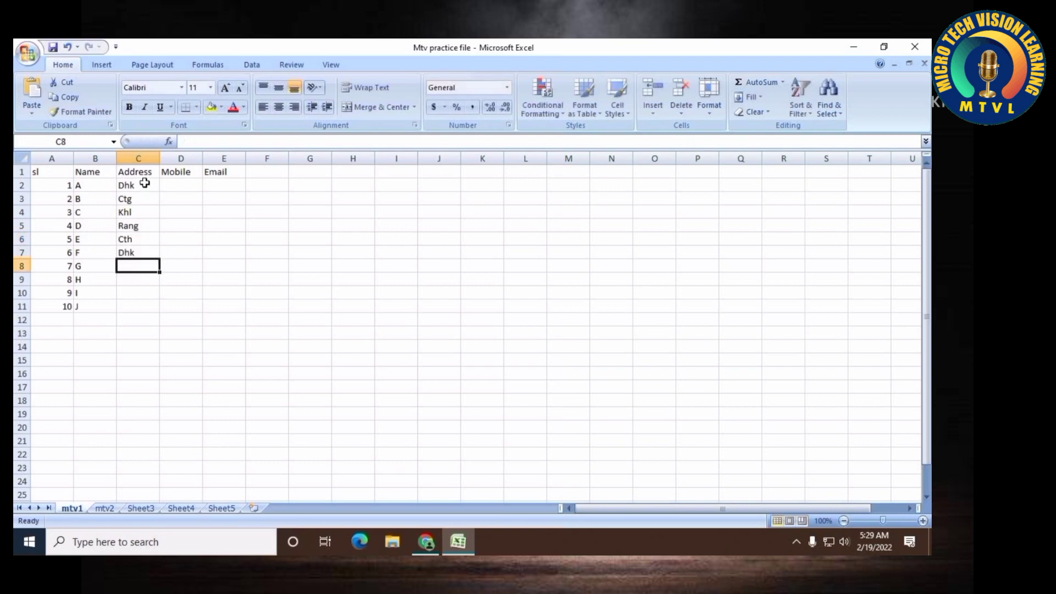
{"action": "left_click_drag", "start_coordinate": [141, 190], "coordinate": [137, 250]}
{"action": "key", "text": "ctrl+c"}
{"action": "left_click", "coordinate": [134, 268]}
{"action": "key", "text": "ctrl+v"}
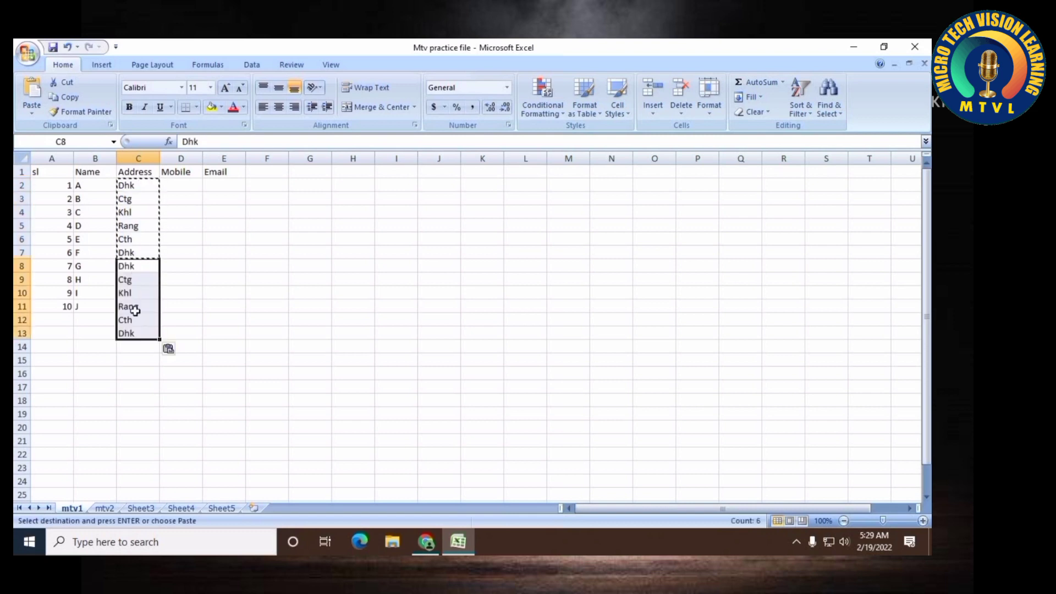
Clear the surplus addresses in rows 12 and 13 below the table
{"action": "left_click_drag", "start_coordinate": [95, 319], "coordinate": [133, 332]}
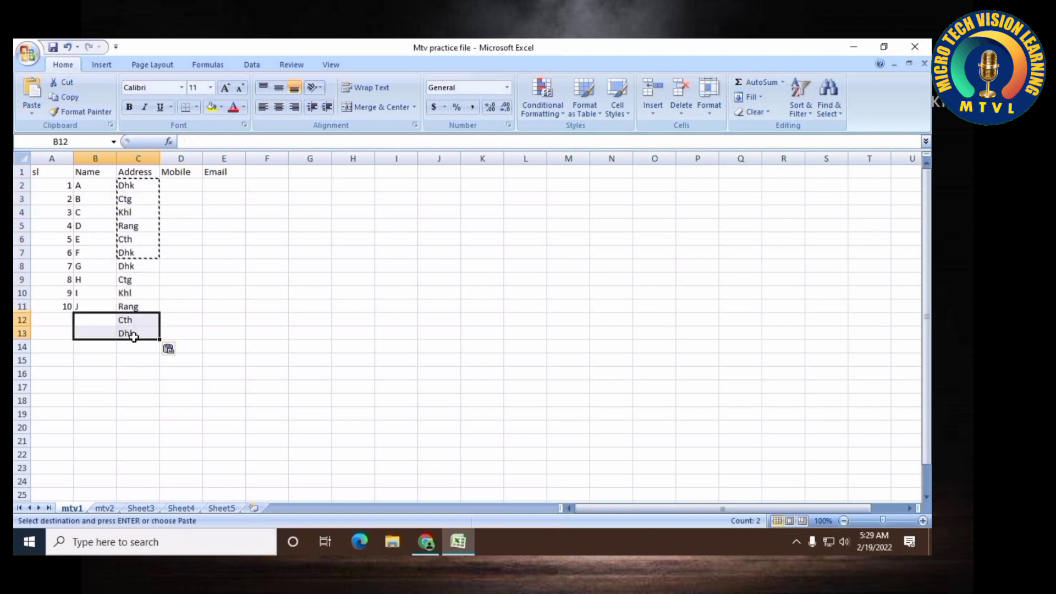
{"action": "key", "text": "Delete"}
{"action": "left_click", "coordinate": [290, 306]}
Enter mobile numbers in cells D2 through D4 under the Mobile header
{"action": "left_click", "coordinate": [184, 184]}
{"action": "type", "text": "21323213543"}
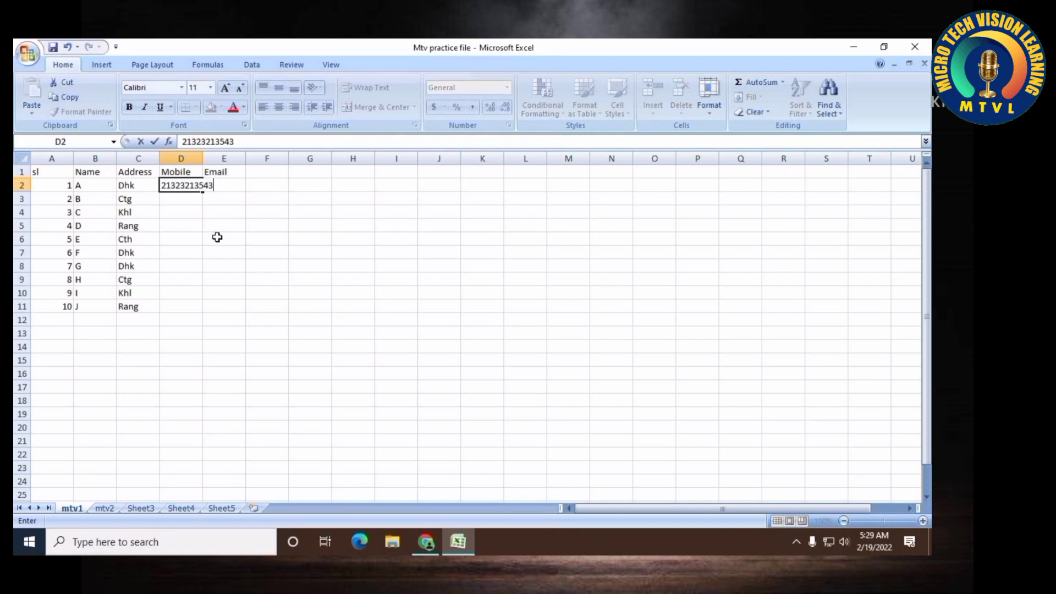
{"action": "left_click", "coordinate": [190, 213]}
{"action": "left_click", "coordinate": [187, 203]}
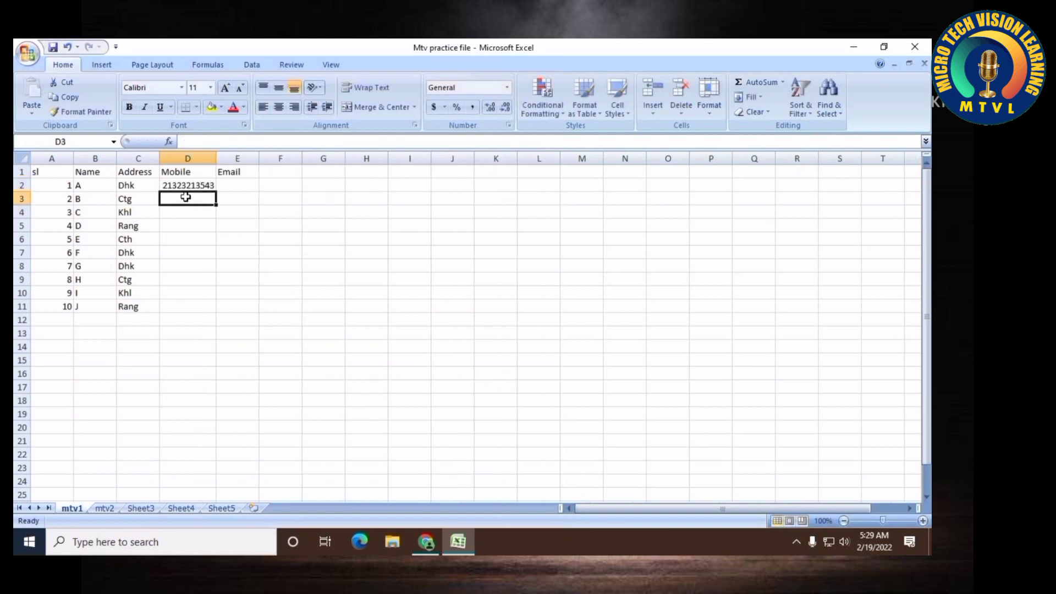
{"action": "type", "text": "533543."}
{"action": "left_click", "coordinate": [187, 215]}
{"action": "type", "text": "56565465"}
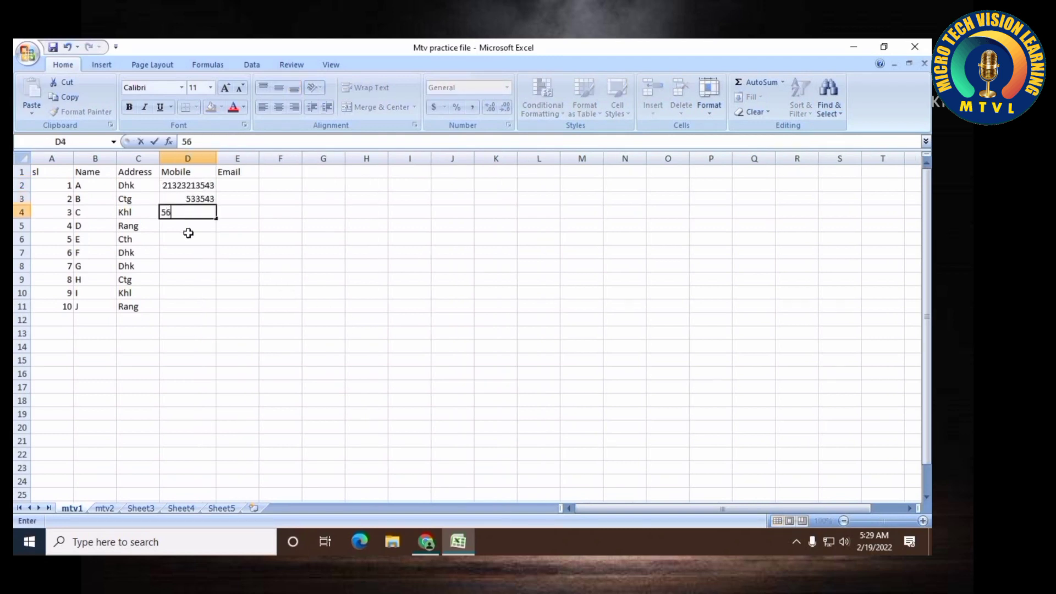
{"action": "key", "text": "Return"}
{"action": "key", "text": "Return"}
Copy the mobile numbers in D2:D4 and paste them into D5:D7 and D8:D10
{"action": "left_click_drag", "start_coordinate": [190, 188], "coordinate": [193, 212]}
{"action": "key", "text": "ctrl+c"}
{"action": "left_click", "coordinate": [188, 226]}
{"action": "key", "text": "ctrl+v"}
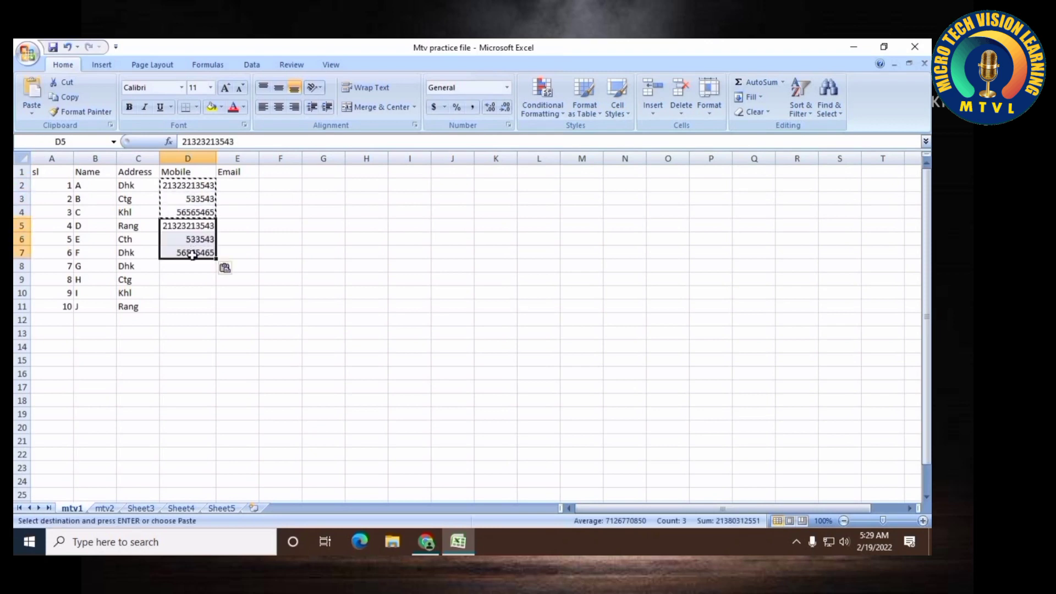
{"action": "left_click", "coordinate": [189, 266]}
{"action": "key", "text": "ctrl+v"}
Enter a mobile number in cell D11 for the last row
{"action": "left_click", "coordinate": [190, 307]}
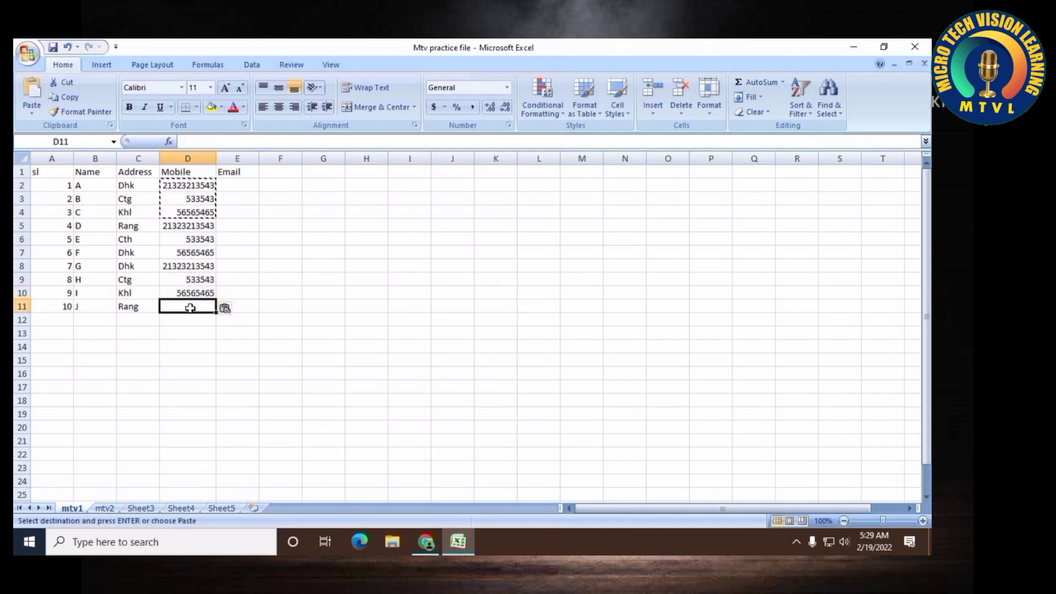
{"action": "type", "text": "56+5656"}
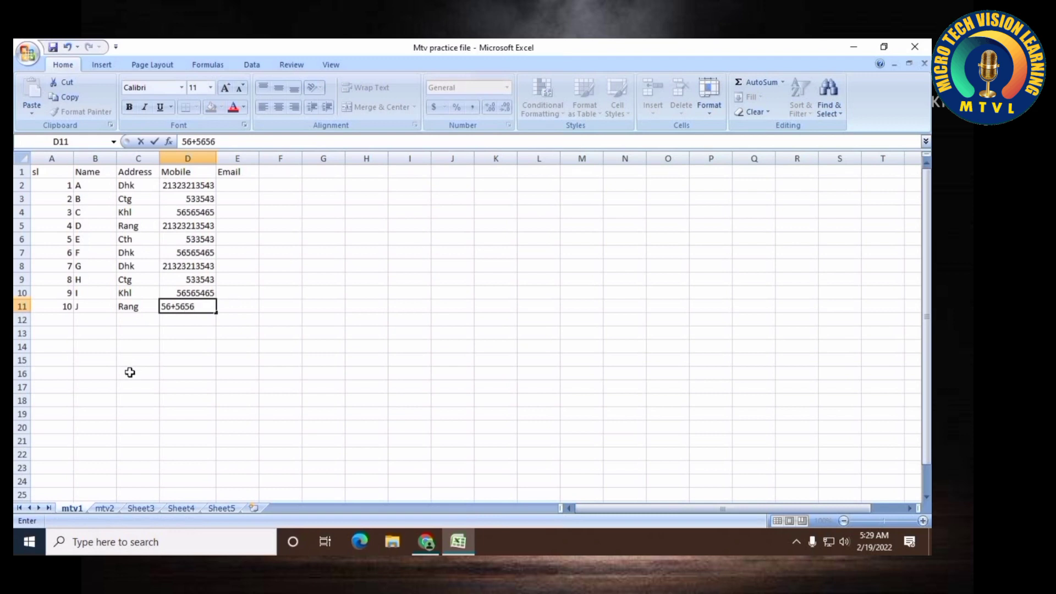
{"action": "key", "text": "BackSpace"}
{"action": "key", "text": "BackSpace"}
{"action": "key", "text": "BackSpace"}
{"action": "key", "text": "BackSpace"}
{"action": "key", "text": "BackSpace"}
{"action": "key", "text": "BackSpace"}
{"action": "key", "text": "BackSpace"}
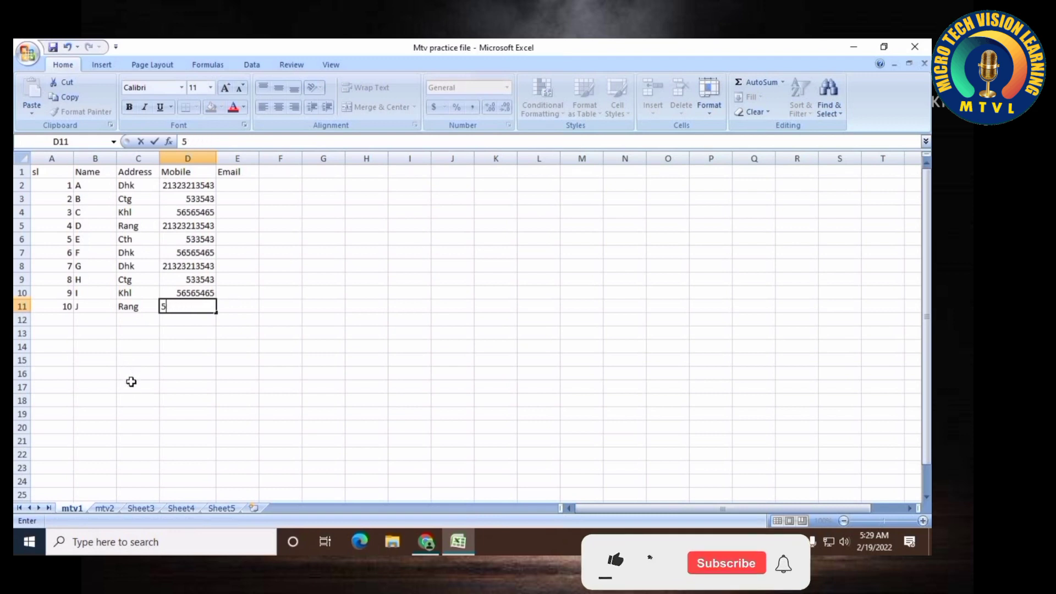
{"action": "type", "text": "0115456"}
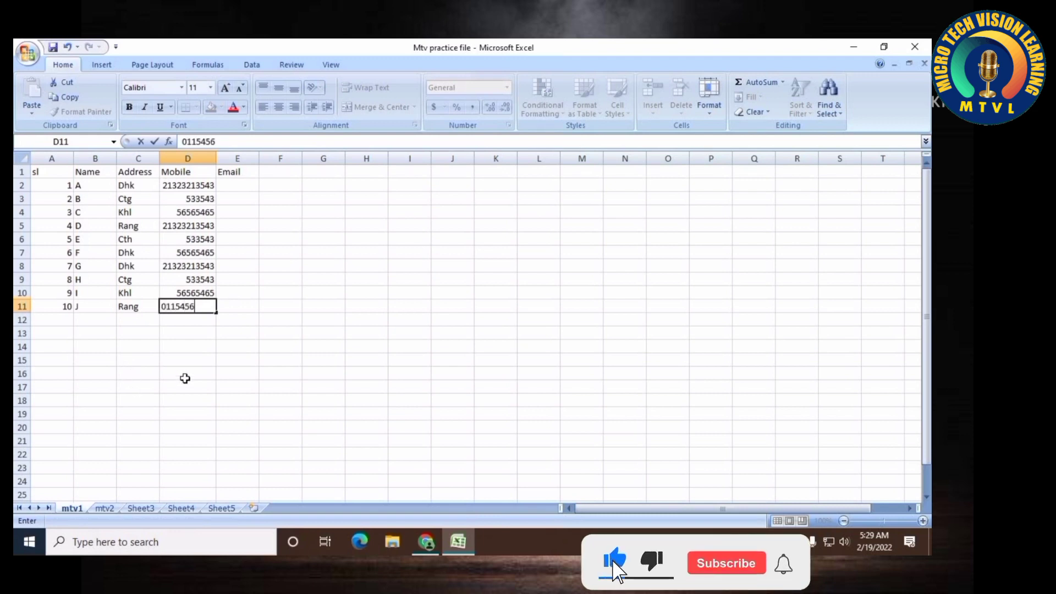
{"action": "left_click", "coordinate": [191, 361]}
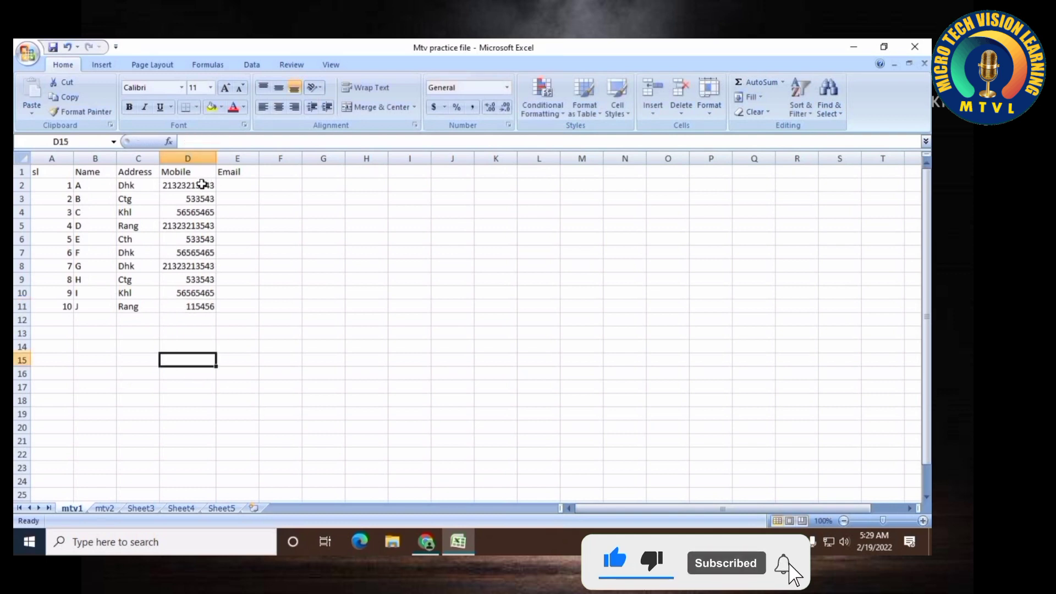
Enter an email address in cell E2 under the Email header
{"action": "left_click", "coordinate": [223, 184]}
{"action": "type", "text": "gffgfdgdfg"}
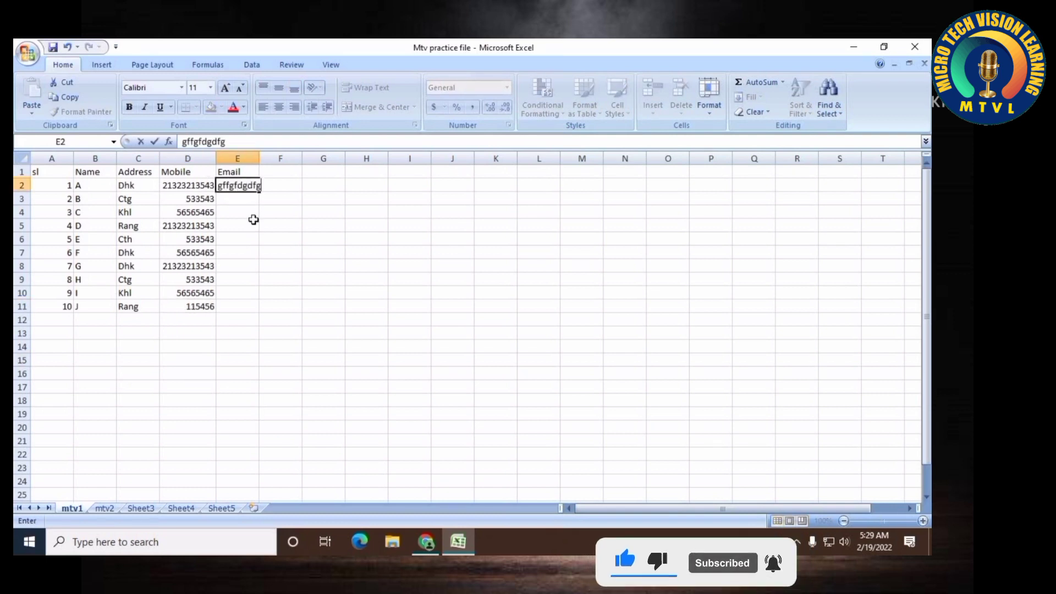
{"action": "type", "text": "@fklsdjfk"}
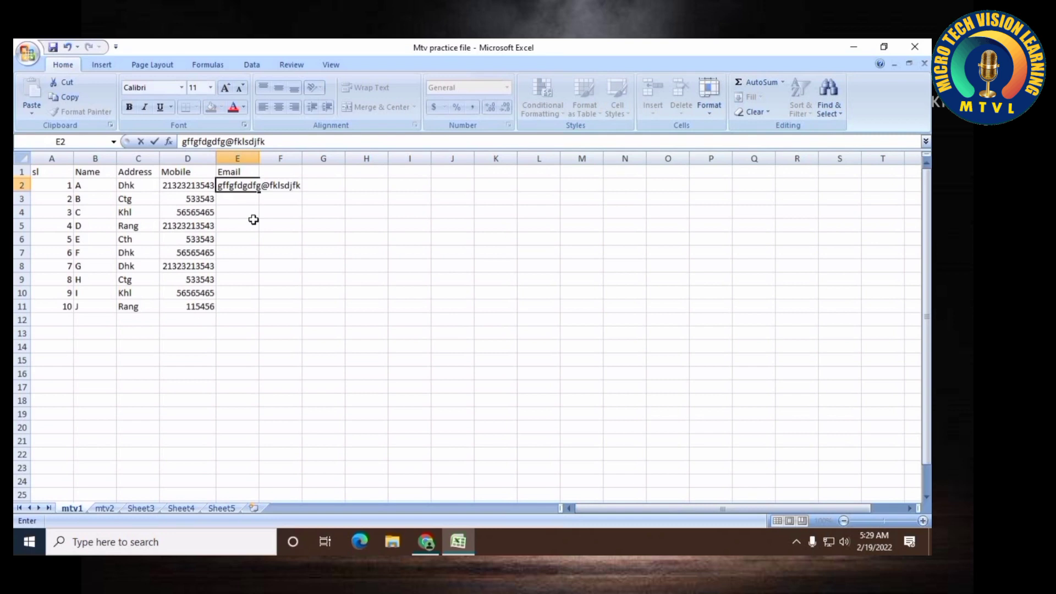
{"action": "type", "text": ".com"}
{"action": "key", "text": "Return"}
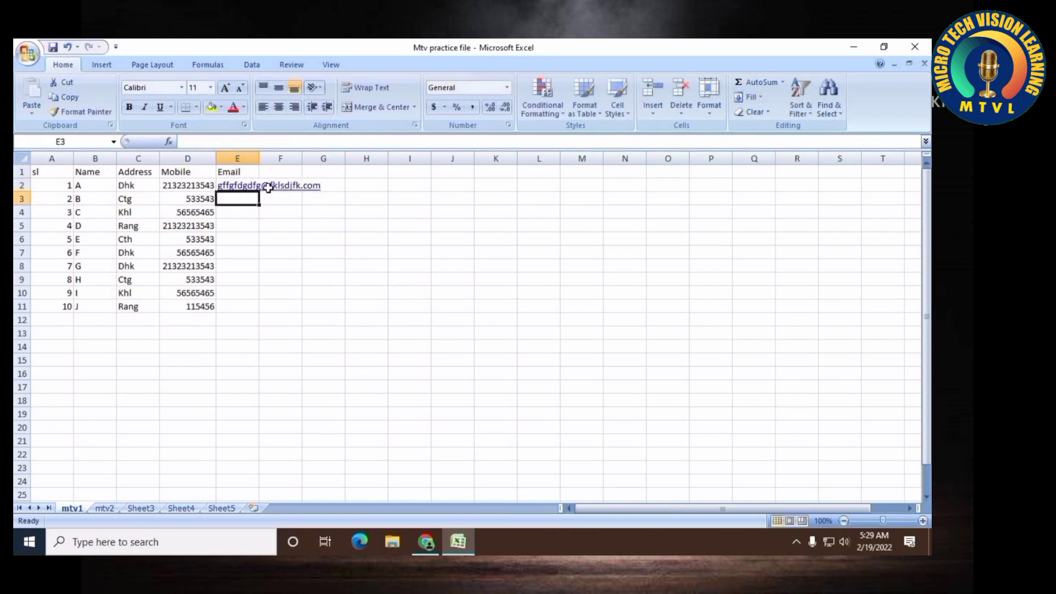
Widen columns E, D and B and narrow column A to fit the table contents
{"action": "left_click_drag", "start_coordinate": [259, 161], "coordinate": [355, 160]}
{"action": "left_click_drag", "start_coordinate": [216, 158], "coordinate": [234, 159]}
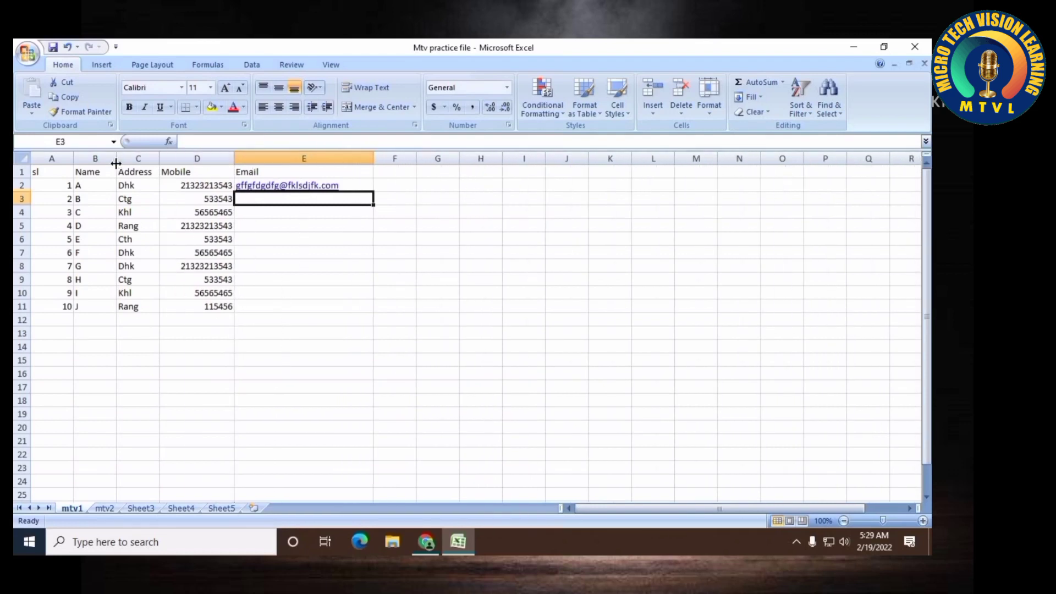
{"action": "left_click_drag", "start_coordinate": [115, 159], "coordinate": [150, 158]}
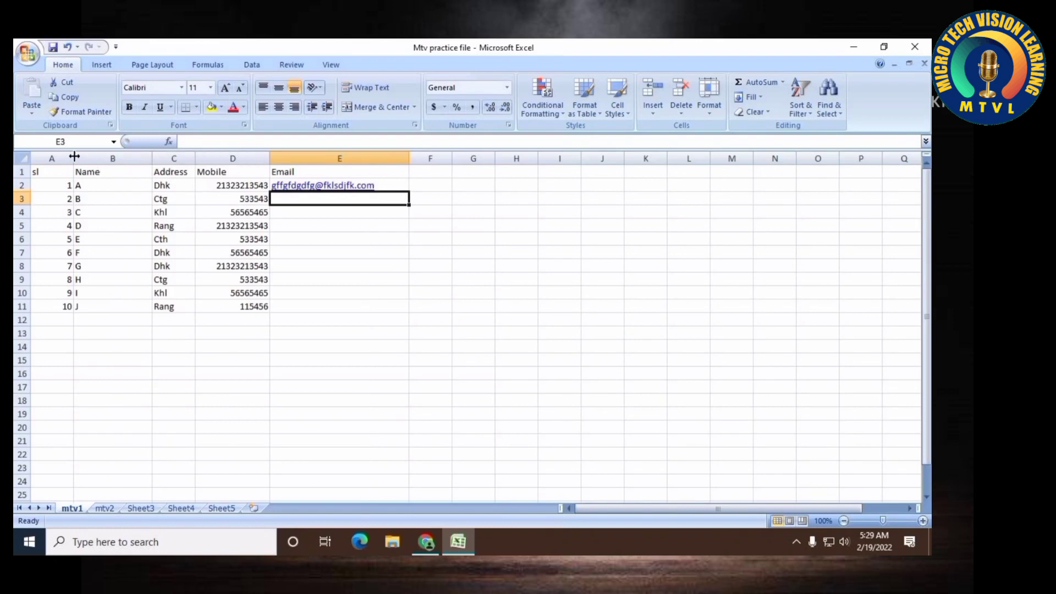
{"action": "left_click_drag", "start_coordinate": [73, 158], "coordinate": [50, 157]}
{"action": "left_click", "coordinate": [280, 255]}
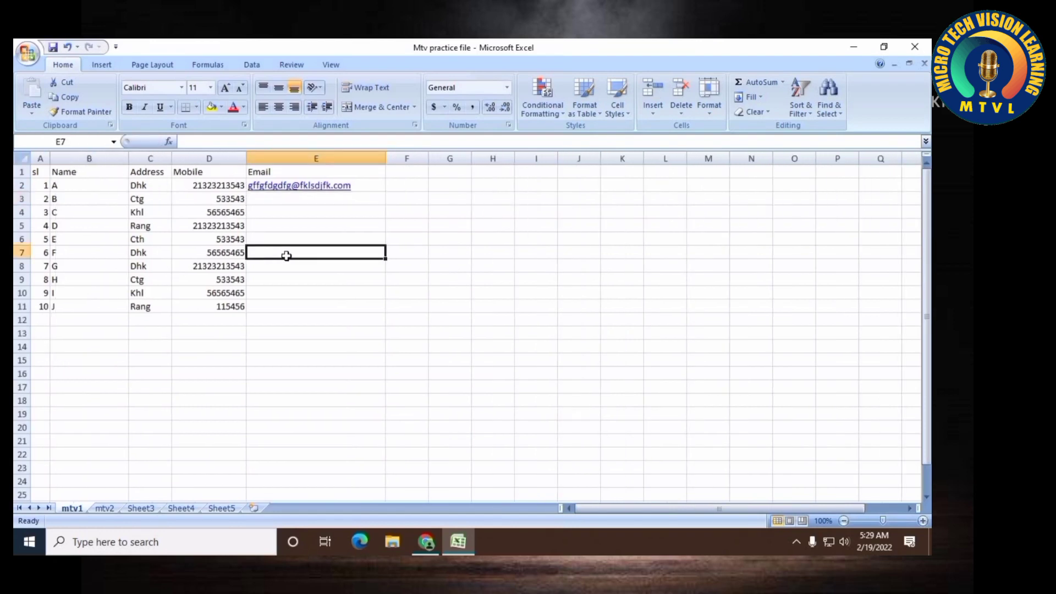
Open Print Preview of the sheet and close it again
{"action": "left_click", "coordinate": [28, 53]}
{"action": "mouse_move", "coordinate": [72, 210]}
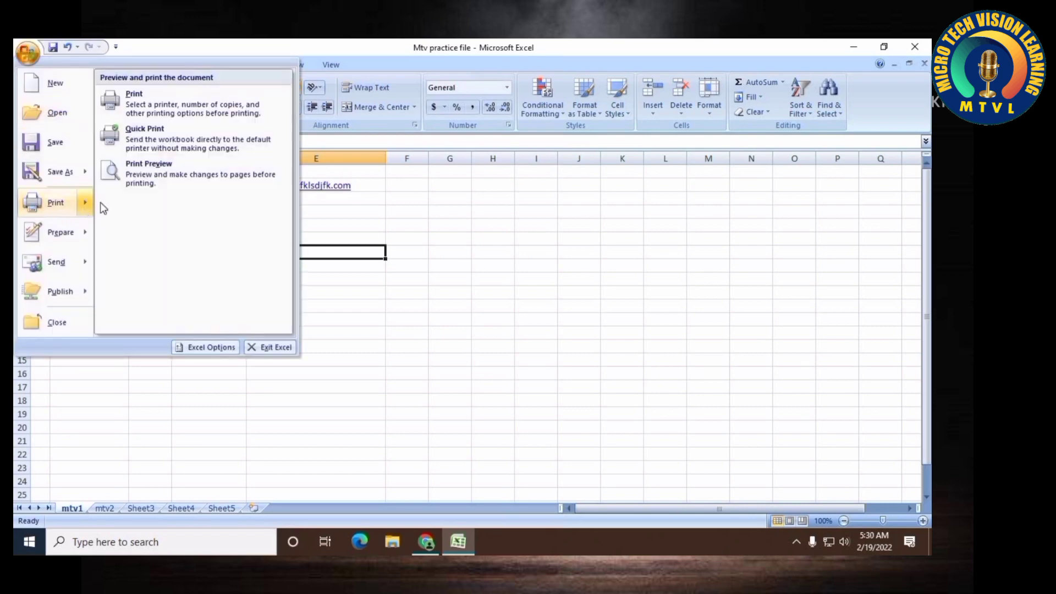
{"action": "left_click", "coordinate": [132, 174]}
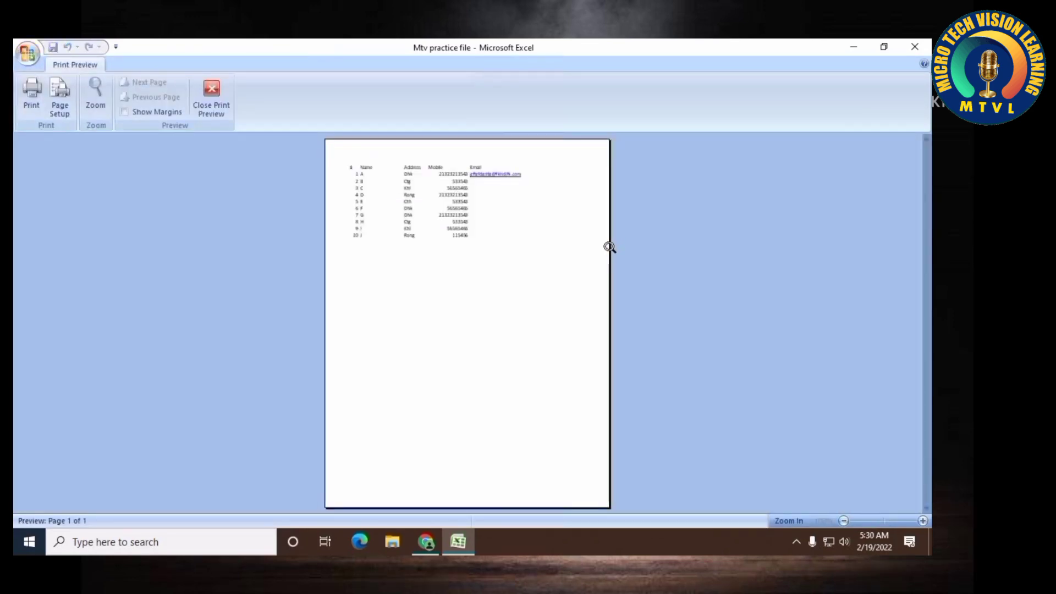
{"action": "left_click", "coordinate": [209, 98]}
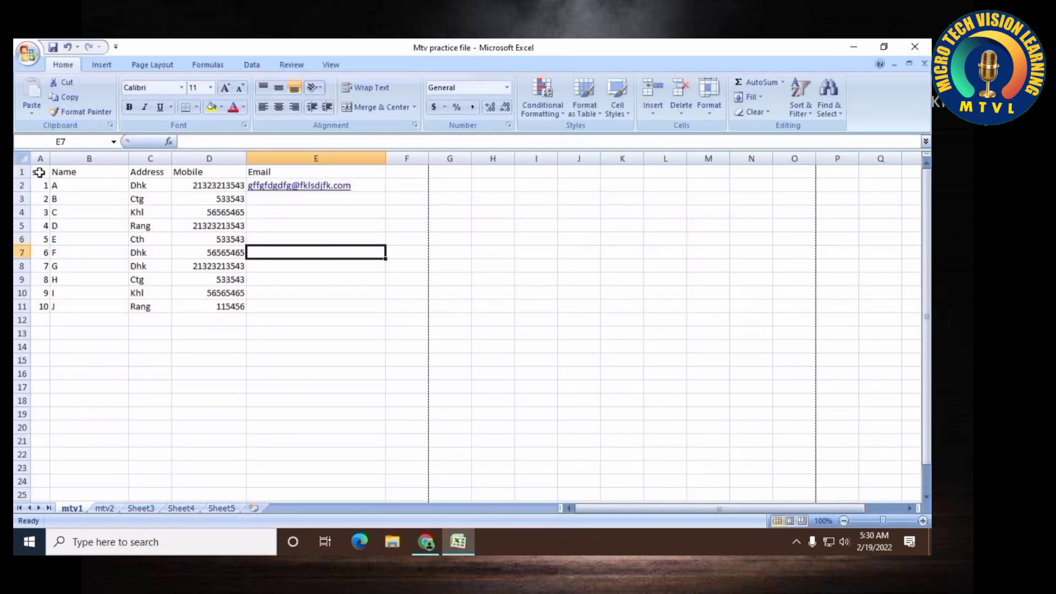
Select the range A1:F46 and apply All Borders to it
{"action": "left_click_drag", "start_coordinate": [39, 173], "coordinate": [391, 330]}
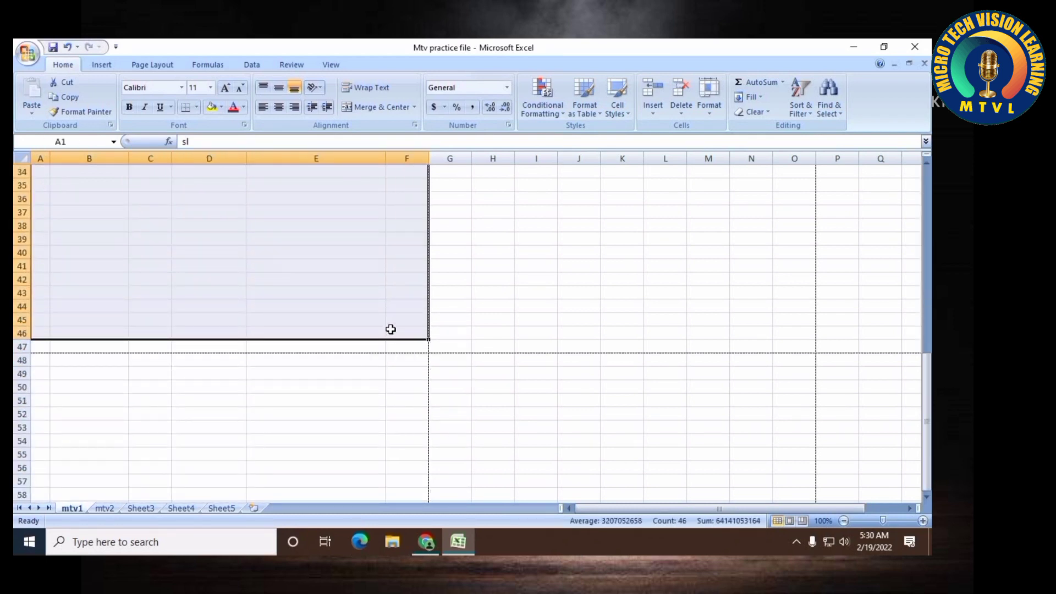
{"action": "scroll", "coordinate": [391, 329], "scroll_direction": "up", "scroll_amount": 11}
{"action": "left_click", "coordinate": [196, 111]}
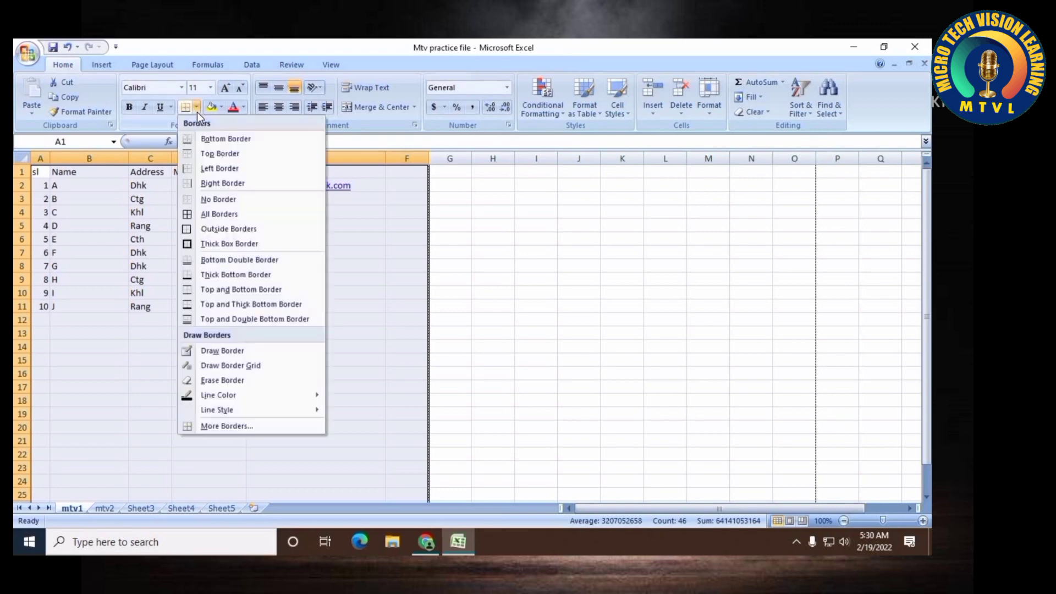
{"action": "left_click", "coordinate": [214, 217]}
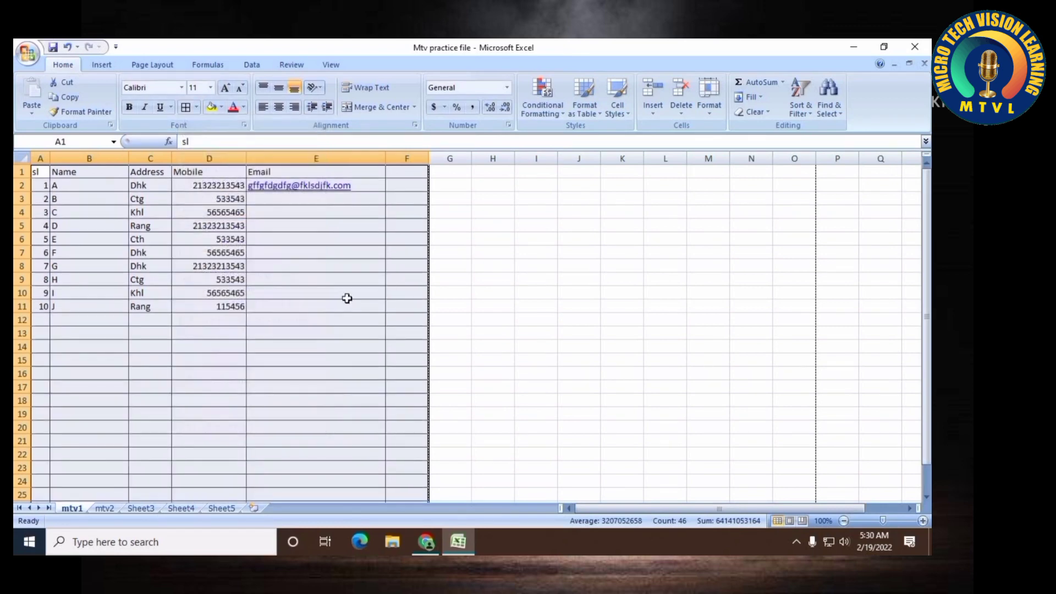
{"action": "left_click", "coordinate": [347, 294]}
Check the bordered table in Print Preview and close the preview
{"action": "left_click", "coordinate": [15, 62]}
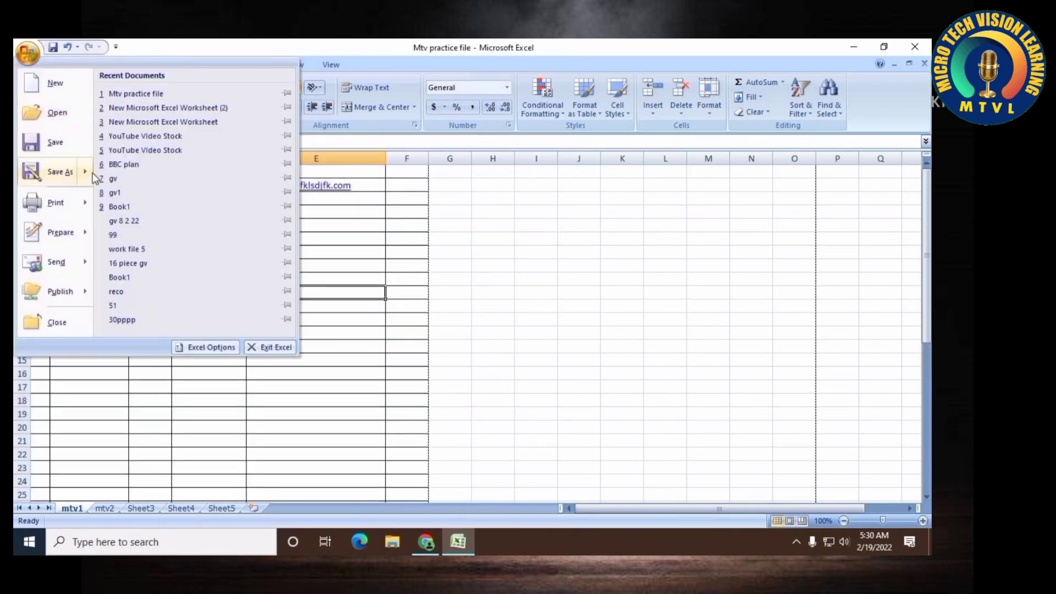
{"action": "mouse_move", "coordinate": [55, 203]}
{"action": "left_click", "coordinate": [146, 181]}
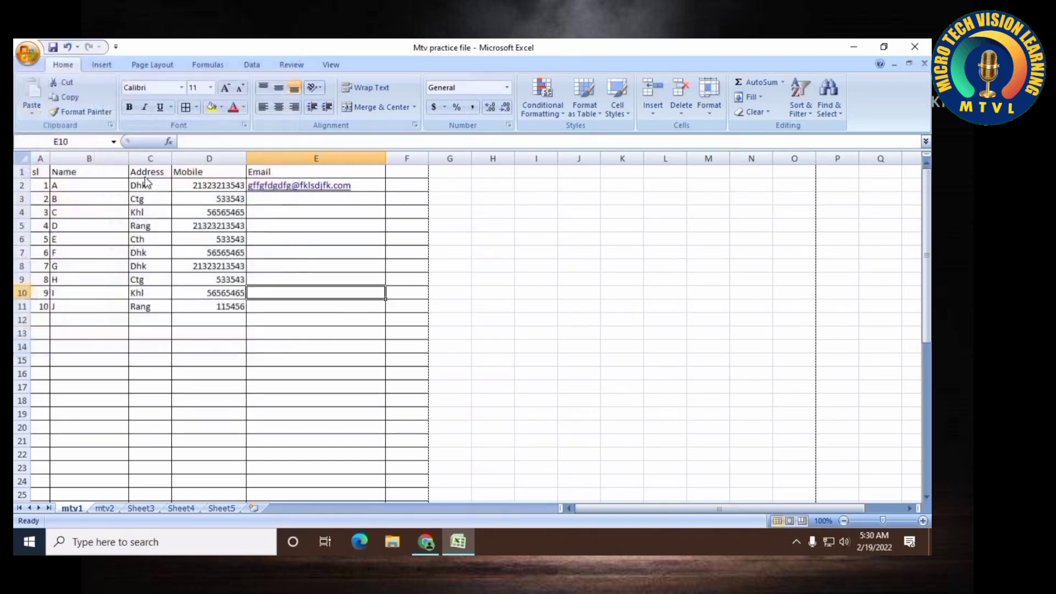
{"action": "left_click", "coordinate": [210, 98]}
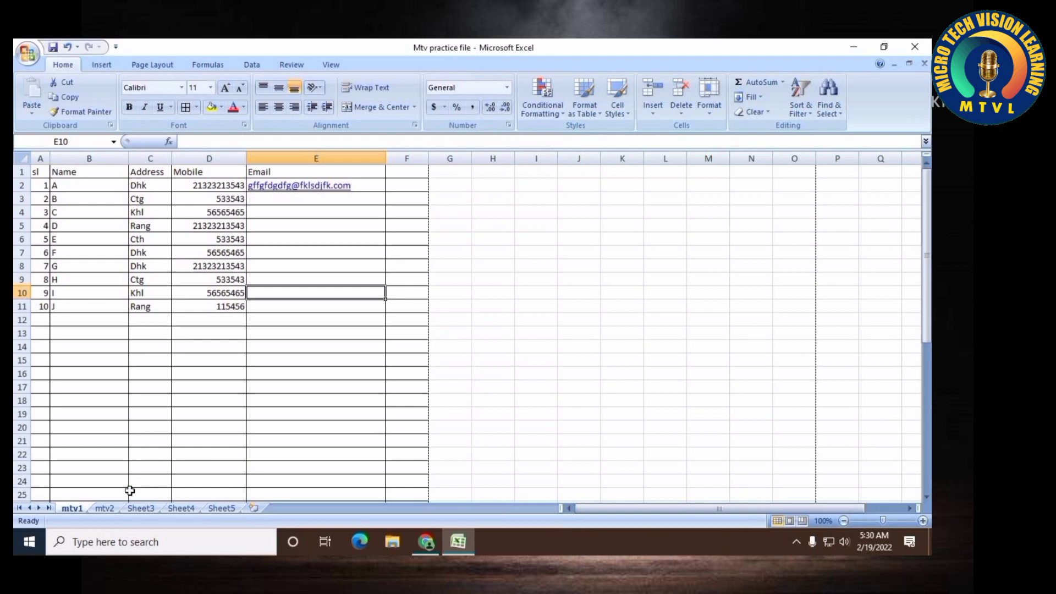
Switch to sheet mtv2, return to cell A1, and enter four personal names in cells A1 through A4
{"action": "left_click", "coordinate": [105, 508]}
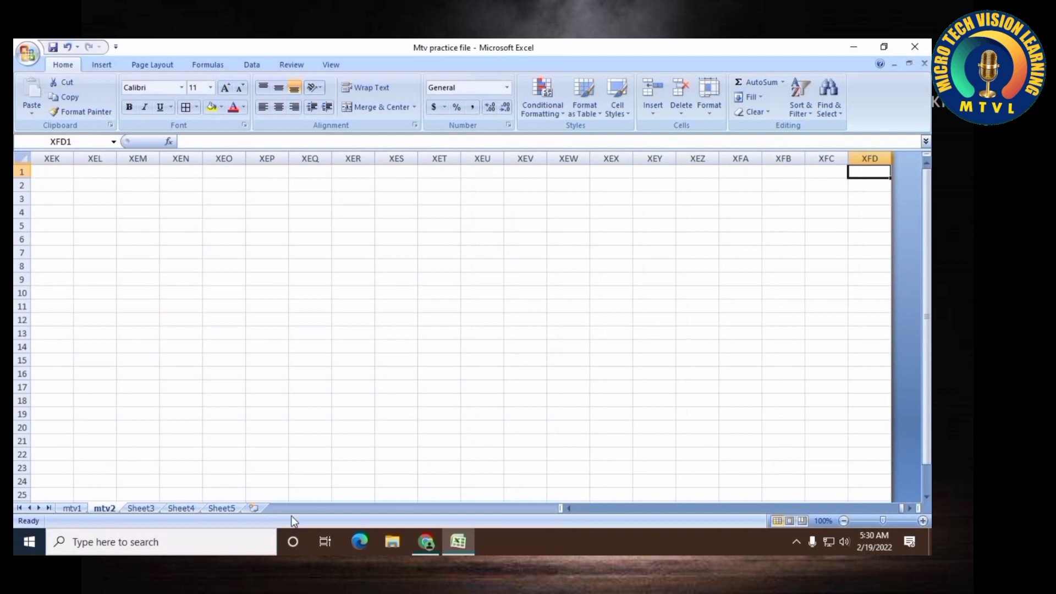
{"action": "key", "text": "ctrl+Home"}
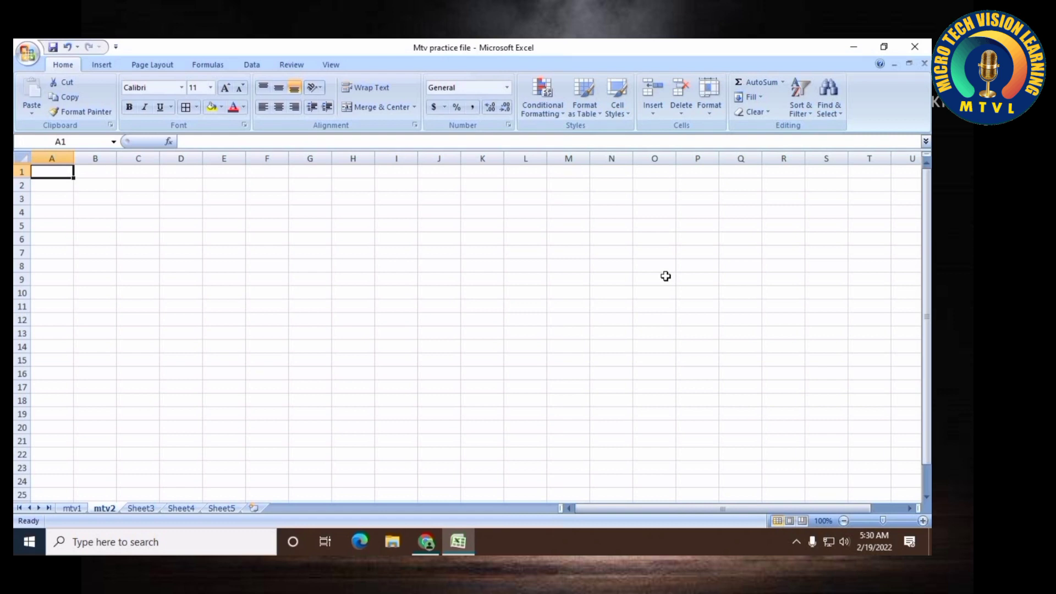
{"action": "type", "text": "Sohah"}
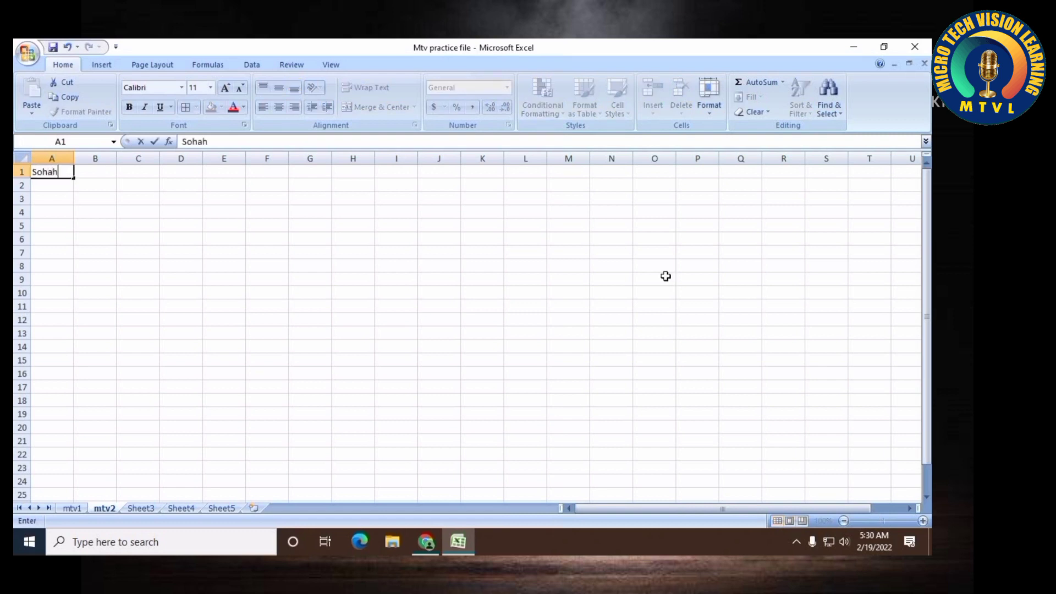
{"action": "key", "text": "Return"}
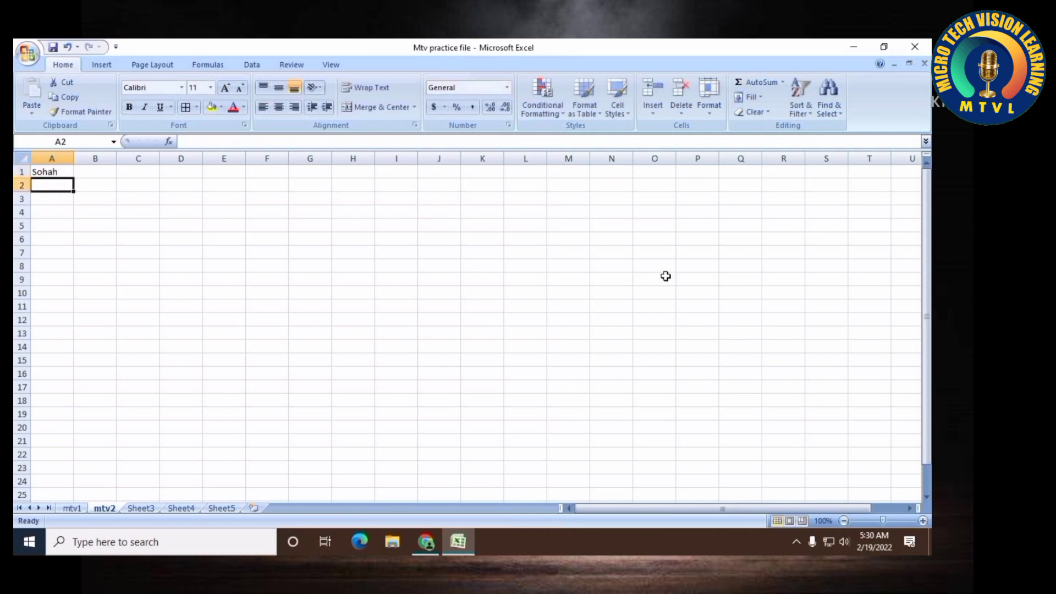
{"action": "type", "text": "Abid"}
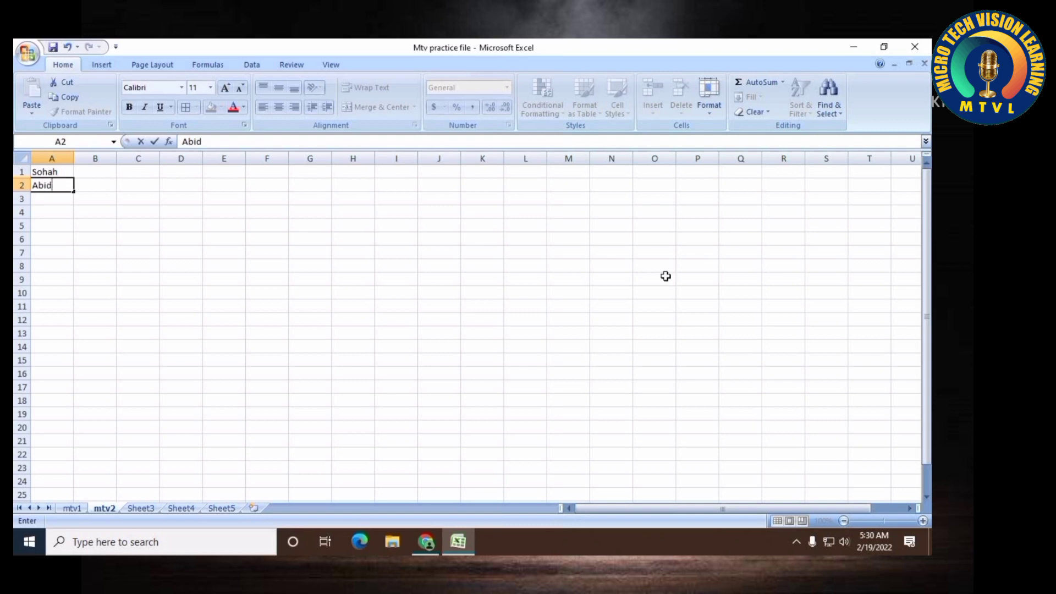
{"action": "key", "text": "Return"}
{"action": "type", "text": "Tamim"}
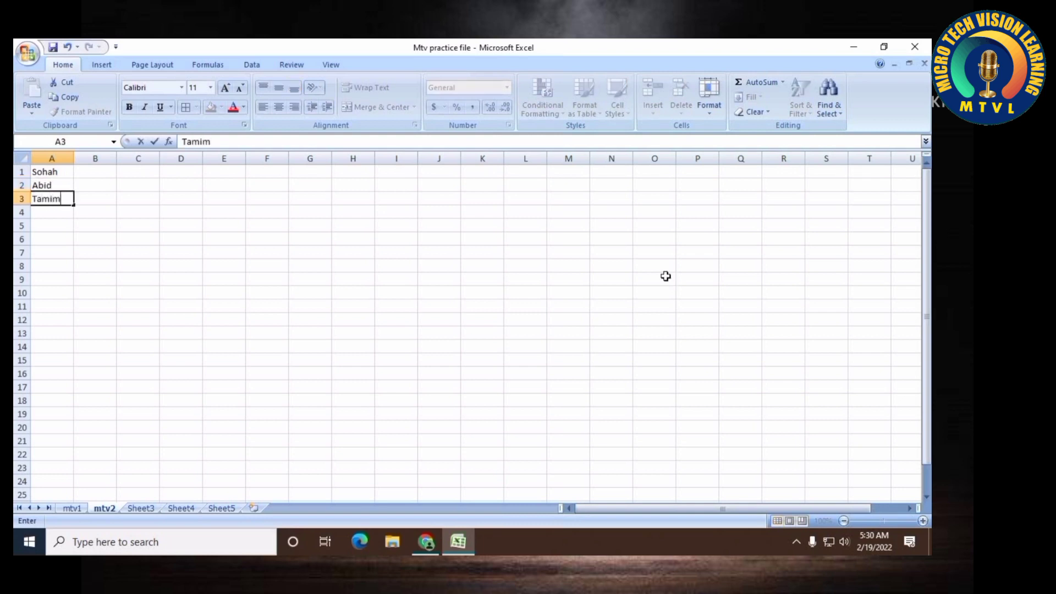
{"action": "key", "text": "Return"}
{"action": "type", "text": "Rifa"}
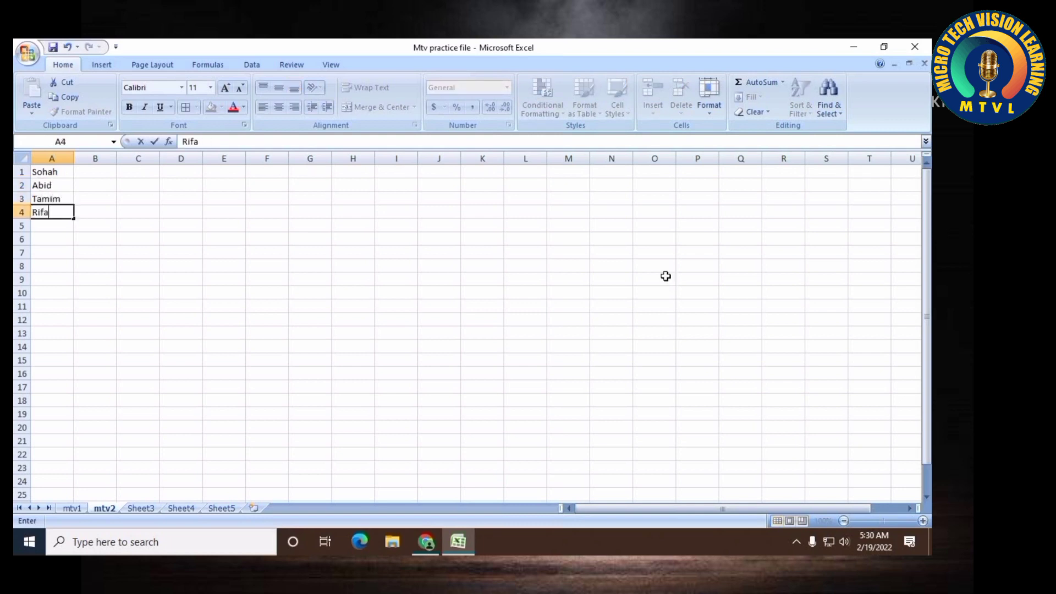
{"action": "type", "text": "t"}
{"action": "key", "text": "Return"}
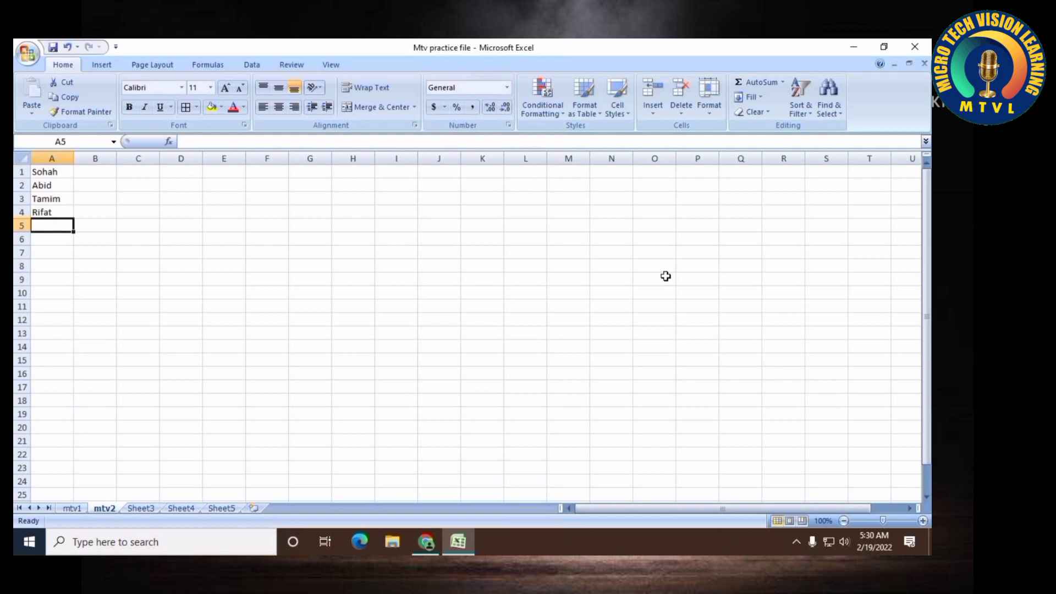
Insert a blank row above the names and enter the header Name/Sub in cell A1
{"action": "right_click", "coordinate": [22, 172]}
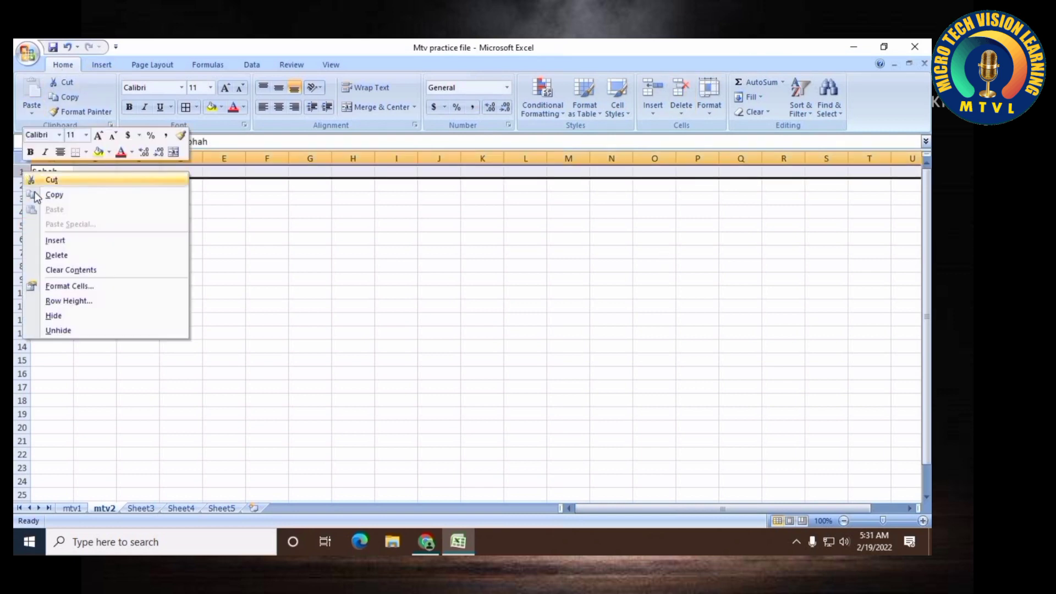
{"action": "left_click", "coordinate": [58, 241]}
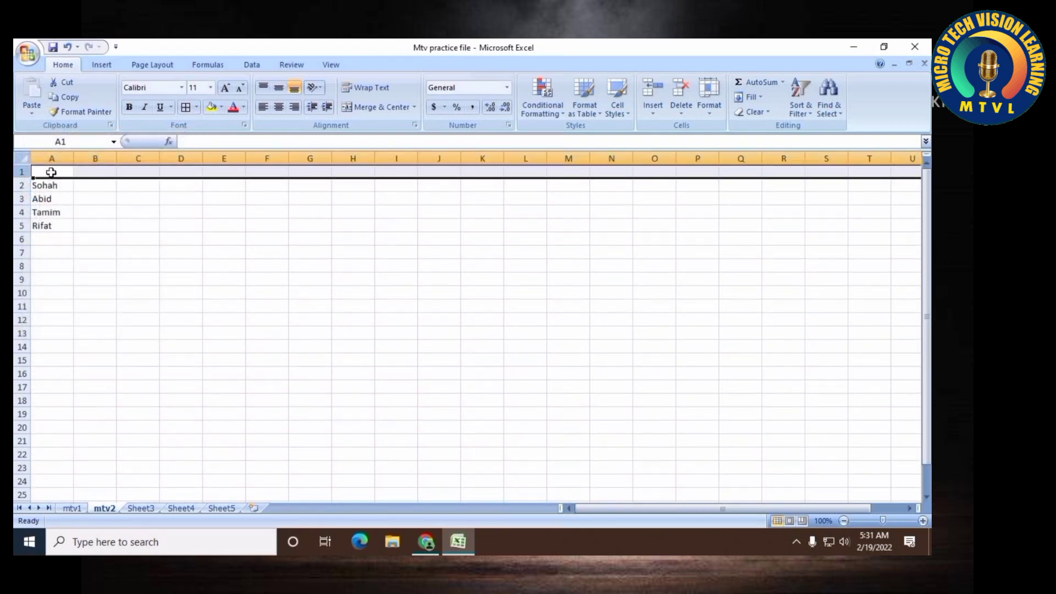
{"action": "left_click", "coordinate": [51, 172]}
{"action": "type", "text": "Name/"}
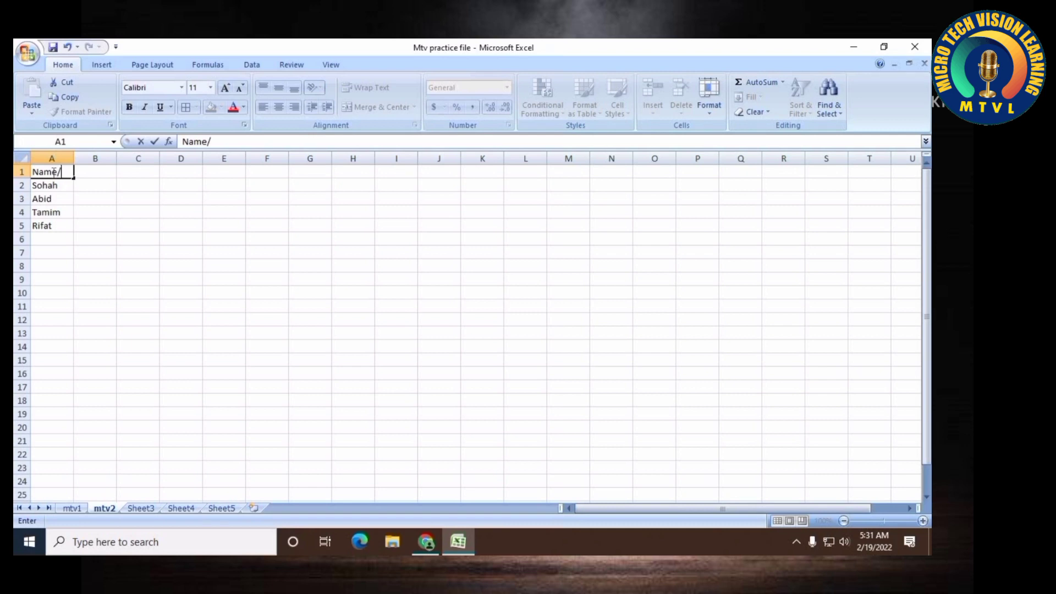
{"action": "type", "text": "Sub"}
{"action": "key", "text": "Return"}
Widen column A slightly and add the name Riad in cell A6
{"action": "left_click_drag", "start_coordinate": [73, 159], "coordinate": [86, 159]}
{"action": "left_click", "coordinate": [55, 242]}
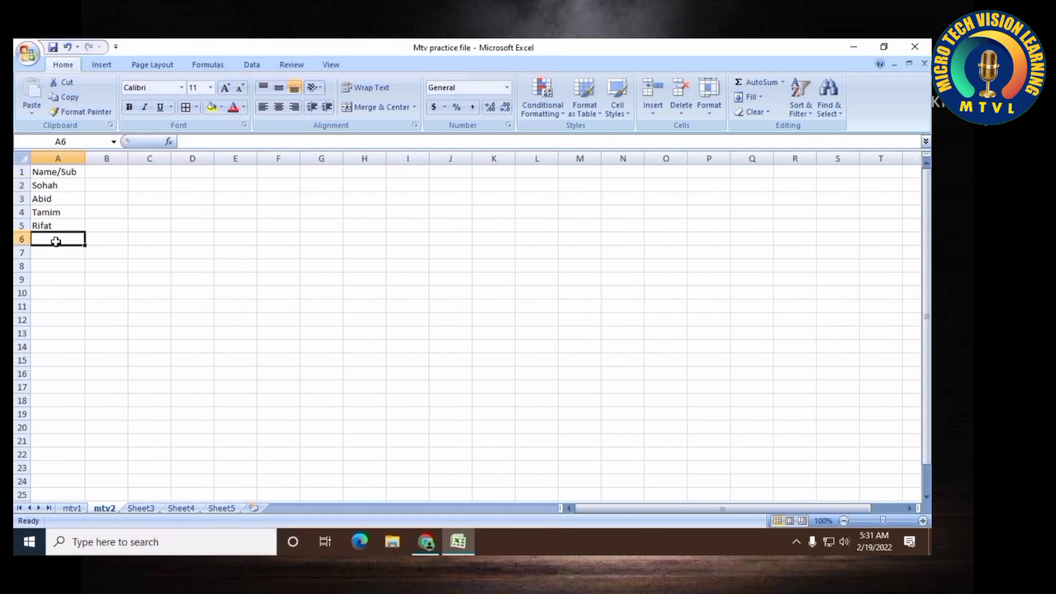
{"action": "type", "text": "Riad"}
{"action": "key", "text": "Return"}
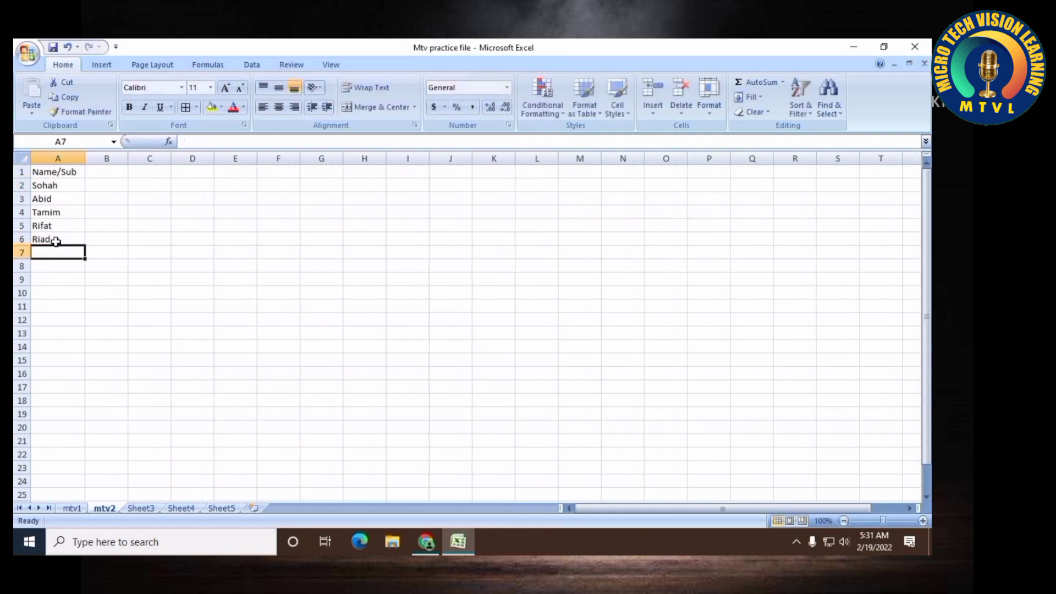
Enter the subject headers Eng, Bengal and Math in cells B1 through D1
{"action": "key", "text": "Right"}
{"action": "key", "text": "Right"}
{"action": "key", "text": "Up"}
{"action": "key", "text": "Up"}
{"action": "key", "text": "Up"}
{"action": "key", "text": "Up"}
{"action": "key", "text": "Up"}
{"action": "key", "text": "Up"}
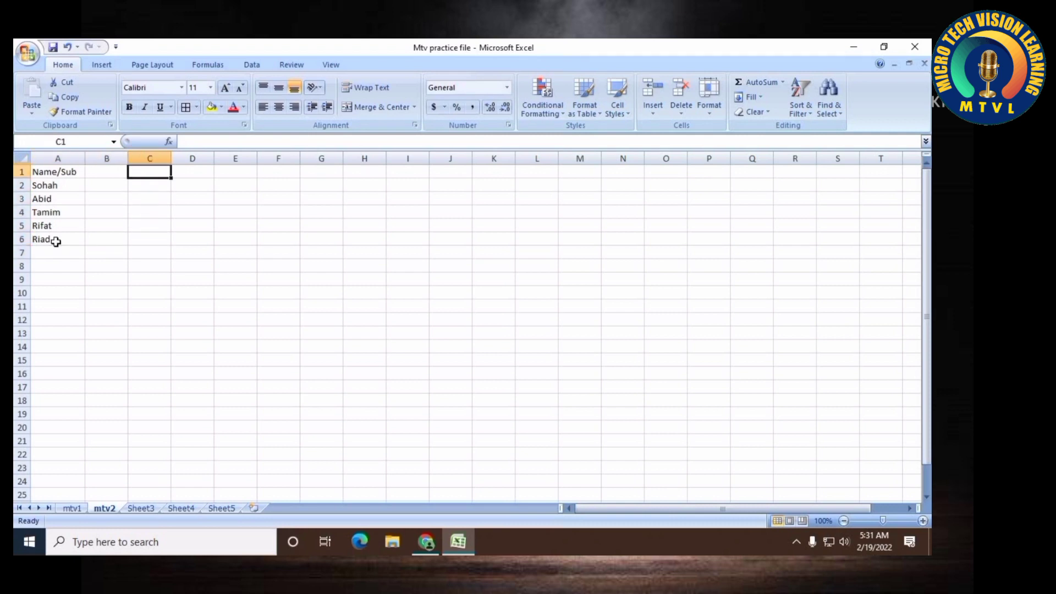
{"action": "key", "text": "Left"}
{"action": "type", "text": "Eng"}
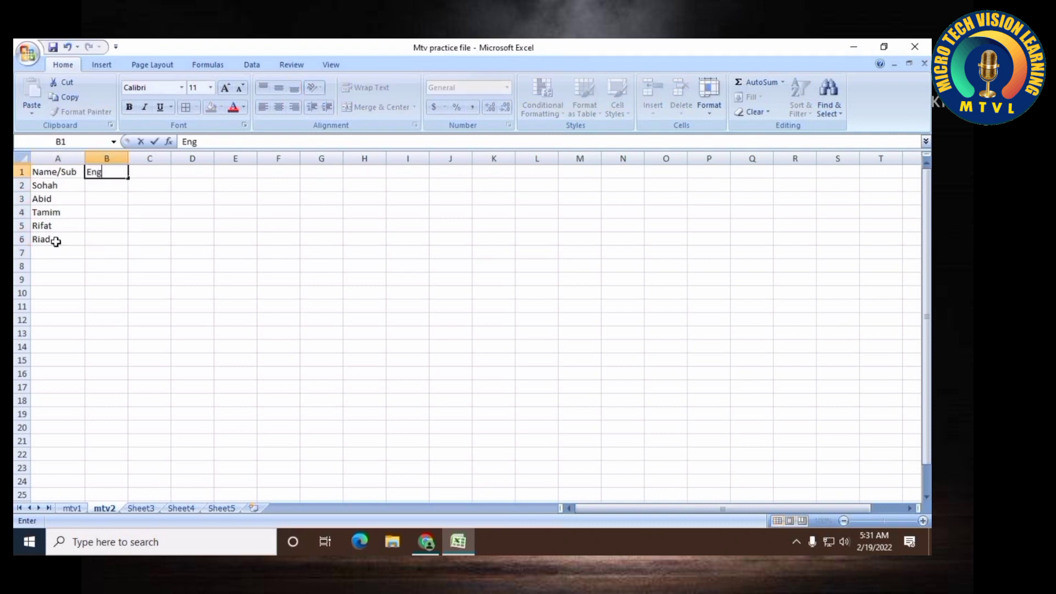
{"action": "key", "text": "Tab"}
{"action": "type", "text": "Bengal"}
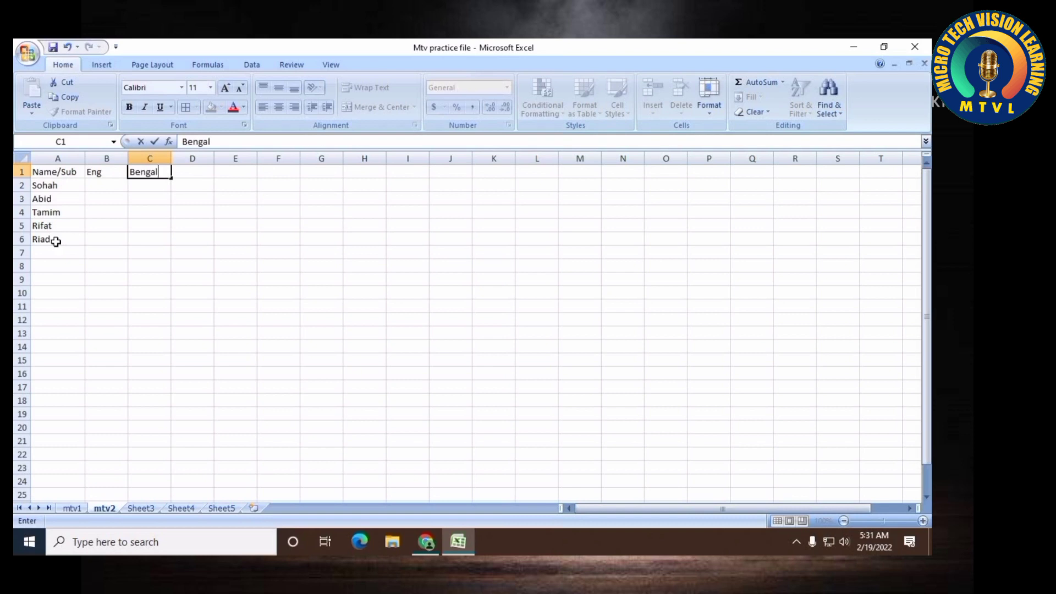
{"action": "key", "text": "Tab"}
{"action": "type", "text": "Math"}
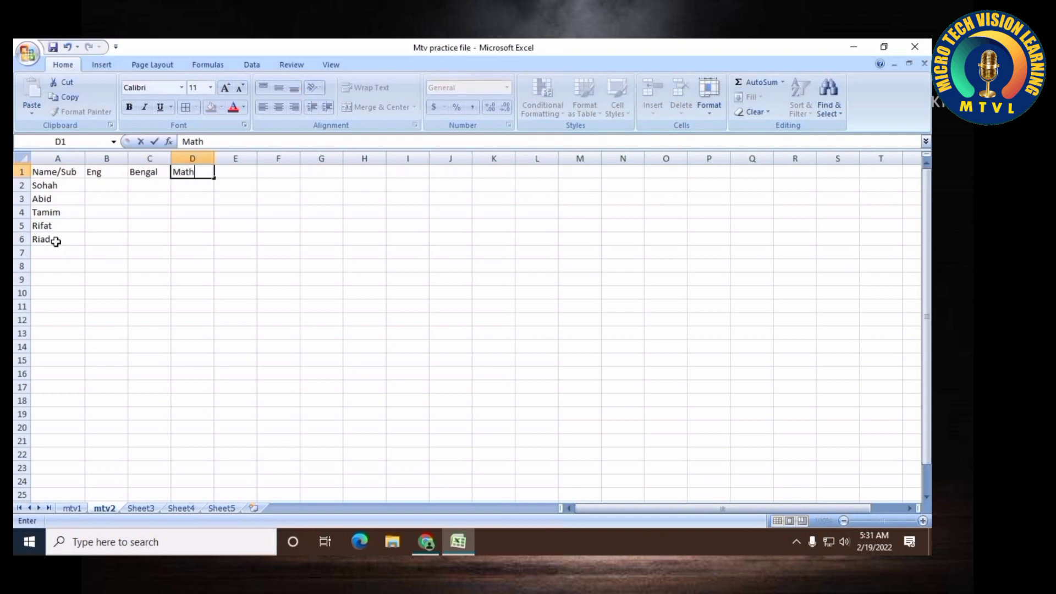
{"action": "key", "text": "Return"}
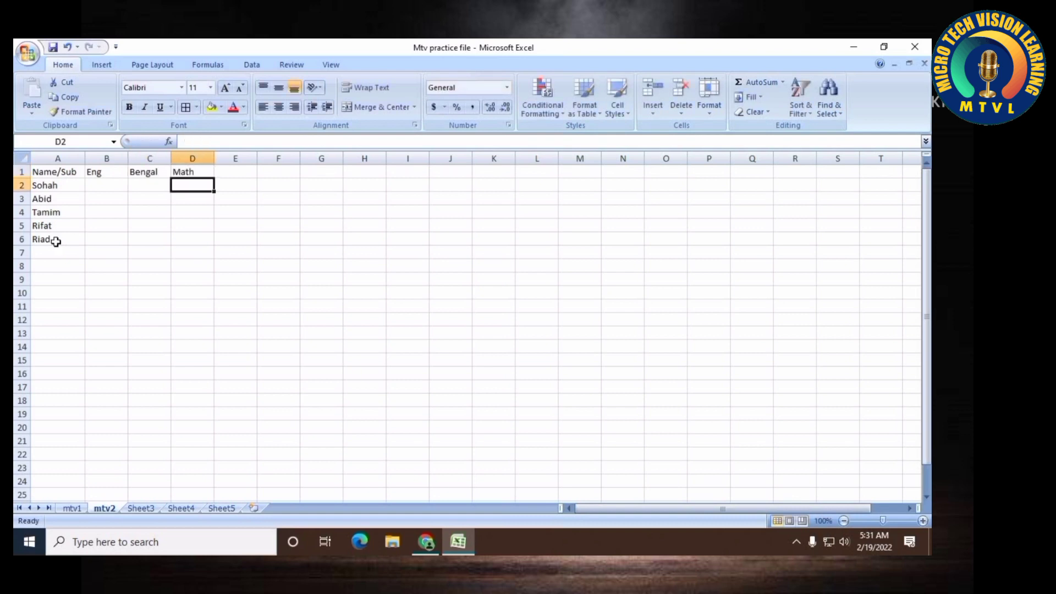
Enter the Eng marks 50, 33, 44, 45 and 70 in cells B2 through B6
{"action": "key", "text": "Left"}
{"action": "key", "text": "Left"}
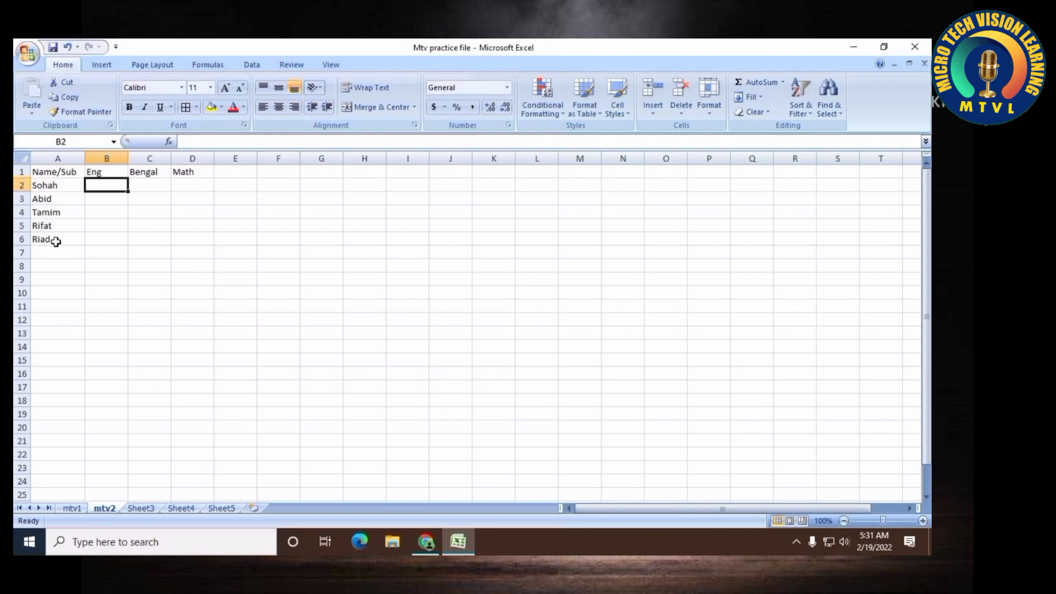
{"action": "type", "text": "50"}
{"action": "key", "text": "Return"}
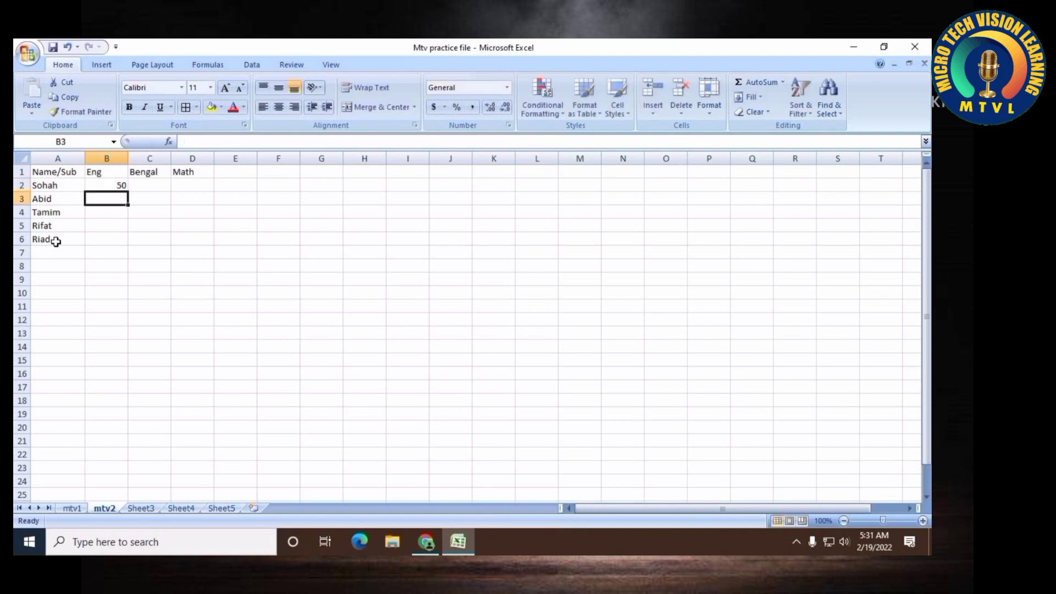
{"action": "type", "text": "30"}
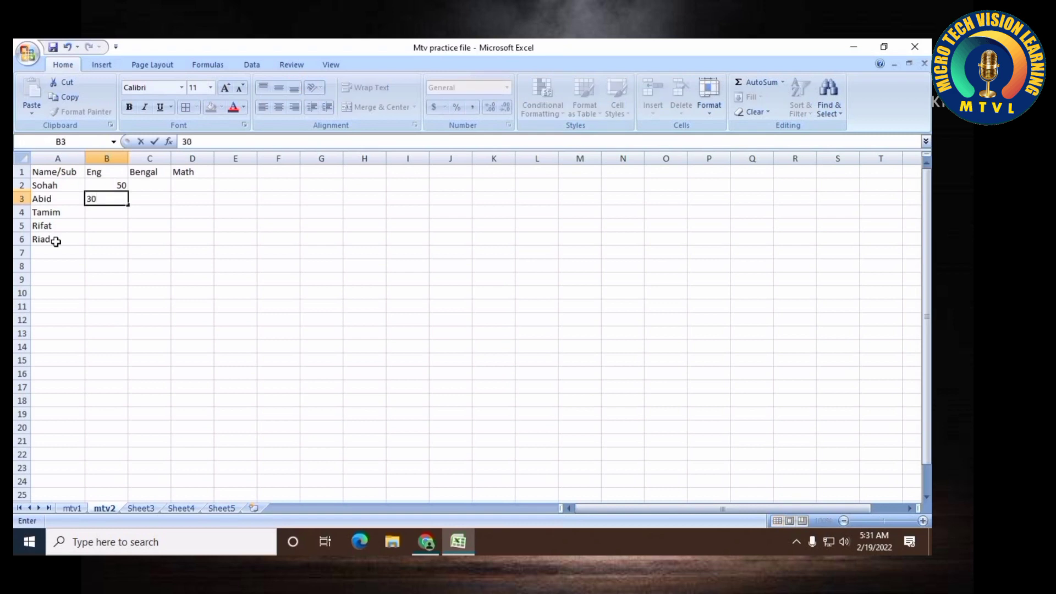
{"action": "key", "text": "BackSpace"}
{"action": "type", "text": "3"}
{"action": "key", "text": "Return"}
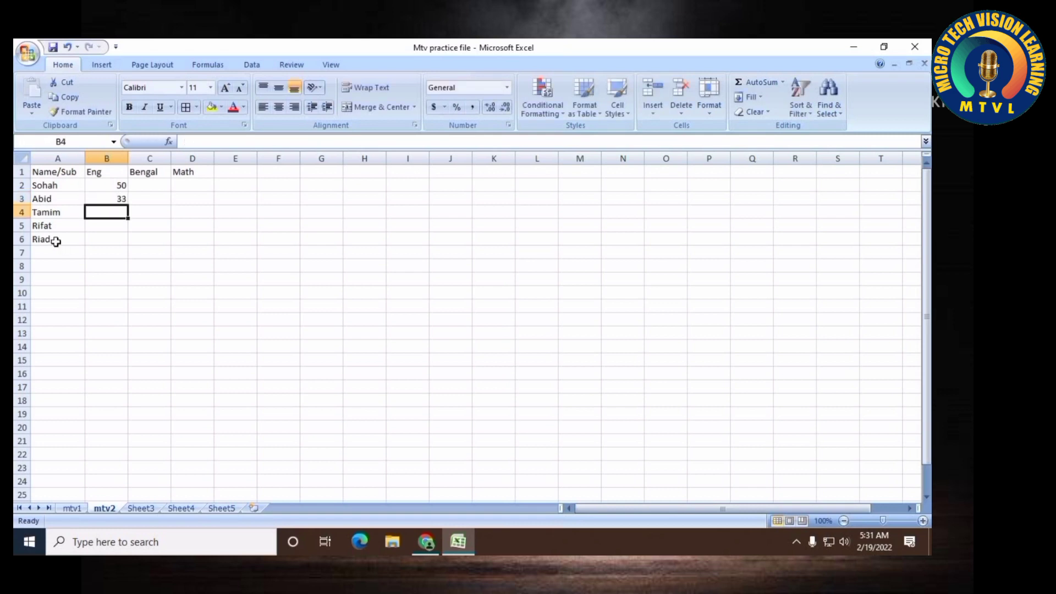
{"action": "type", "text": "44"}
{"action": "key", "text": "Return"}
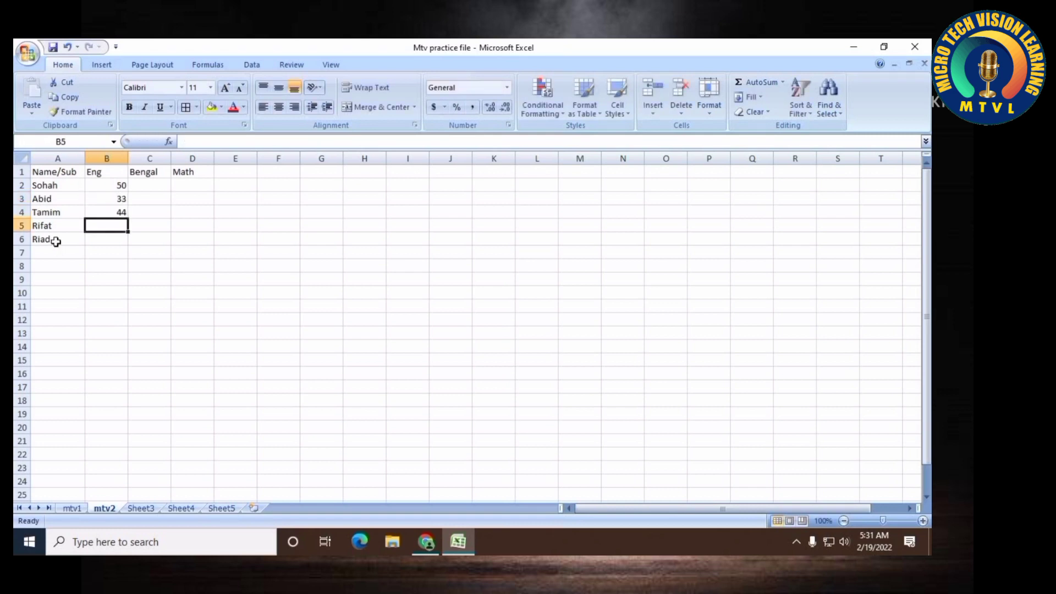
{"action": "type", "text": "45"}
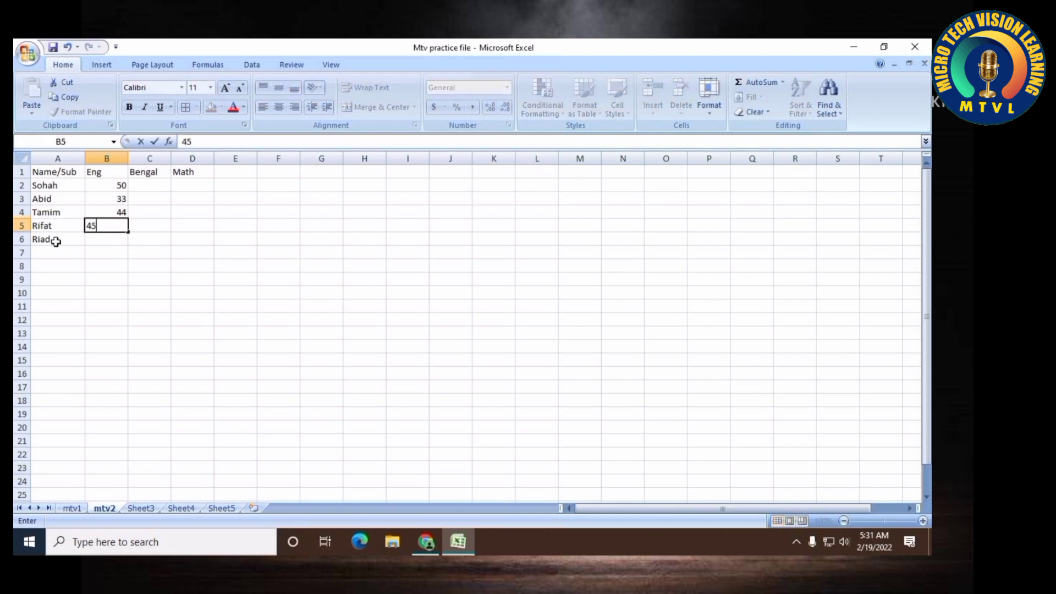
{"action": "key", "text": "Return"}
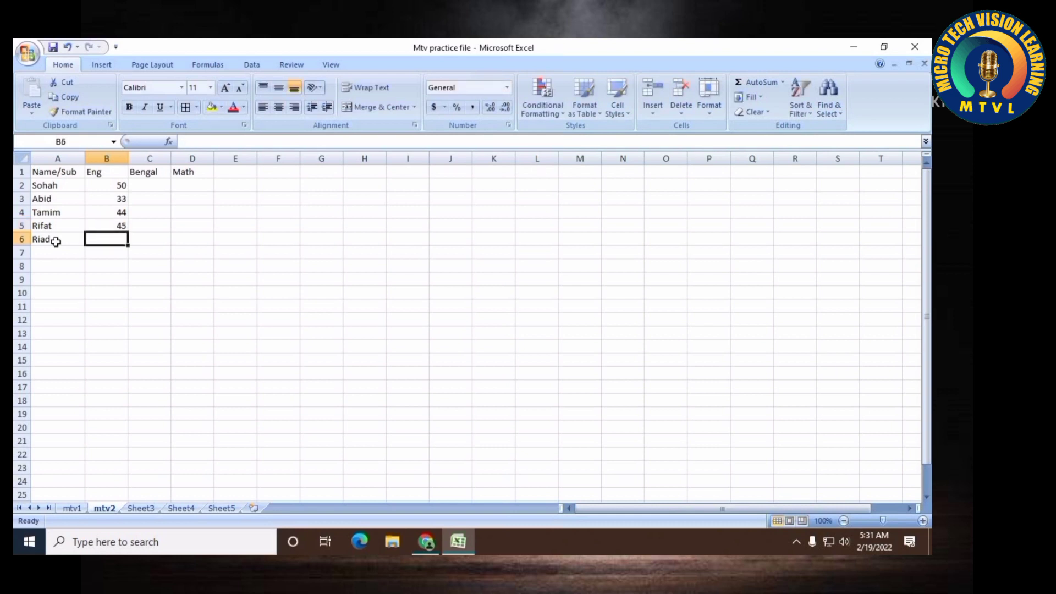
{"action": "type", "text": "70"}
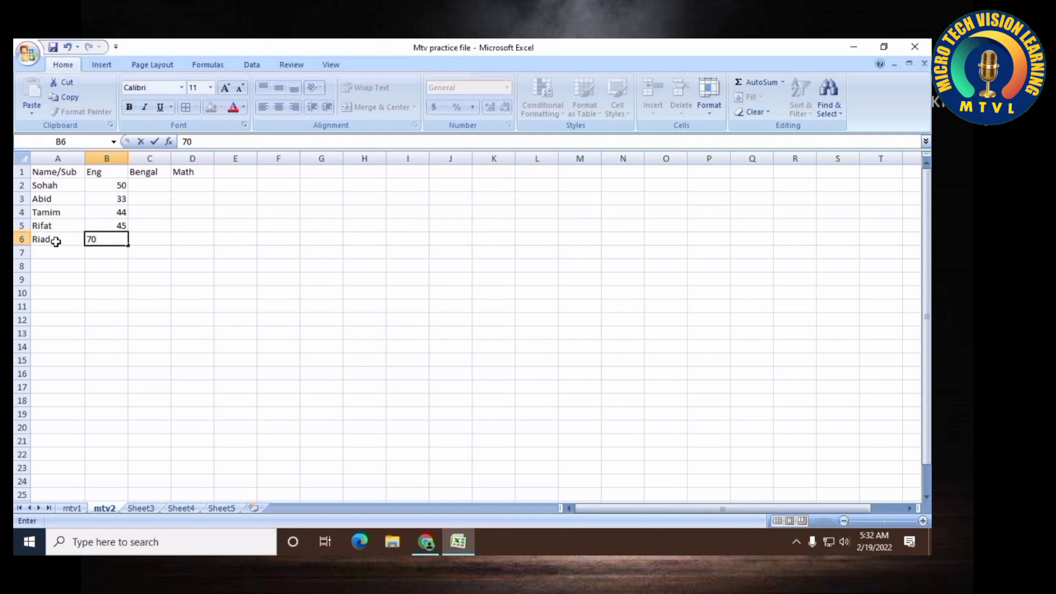
Enter the Bengal marks 55, 40, 55, 70 and 35 in cells C2 through C6
{"action": "key", "text": "Right"}
{"action": "key", "text": "Up"}
{"action": "key", "text": "Up"}
{"action": "key", "text": "Up"}
{"action": "key", "text": "Up"}
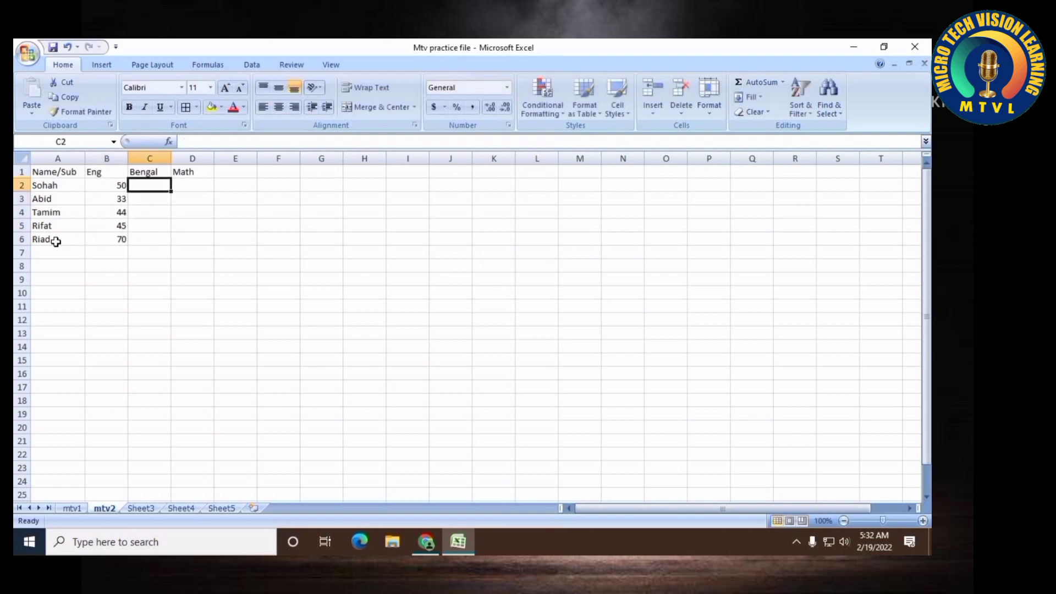
{"action": "type", "text": "55"}
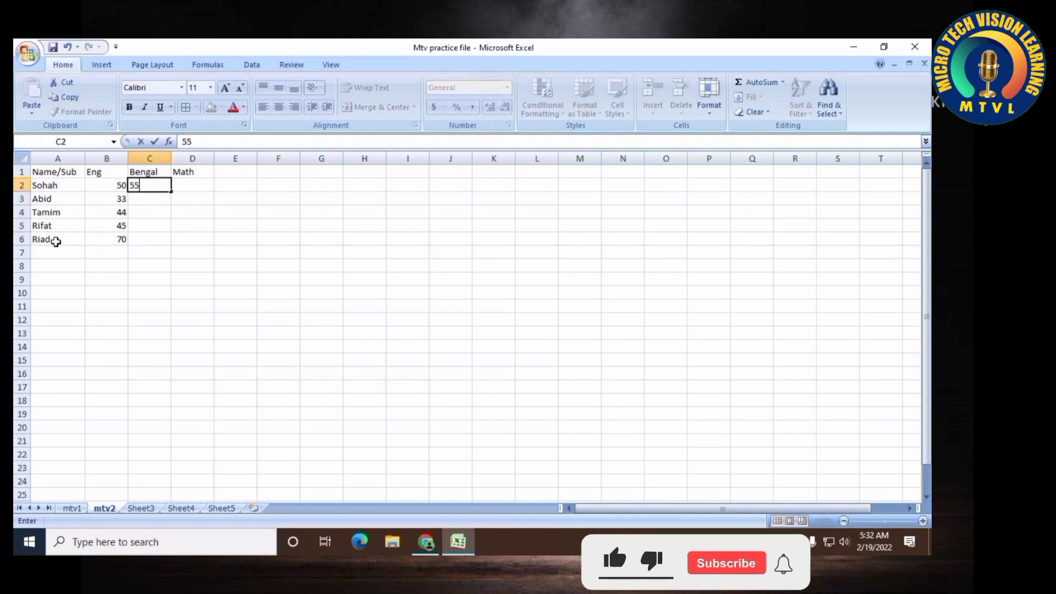
{"action": "key", "text": "Return"}
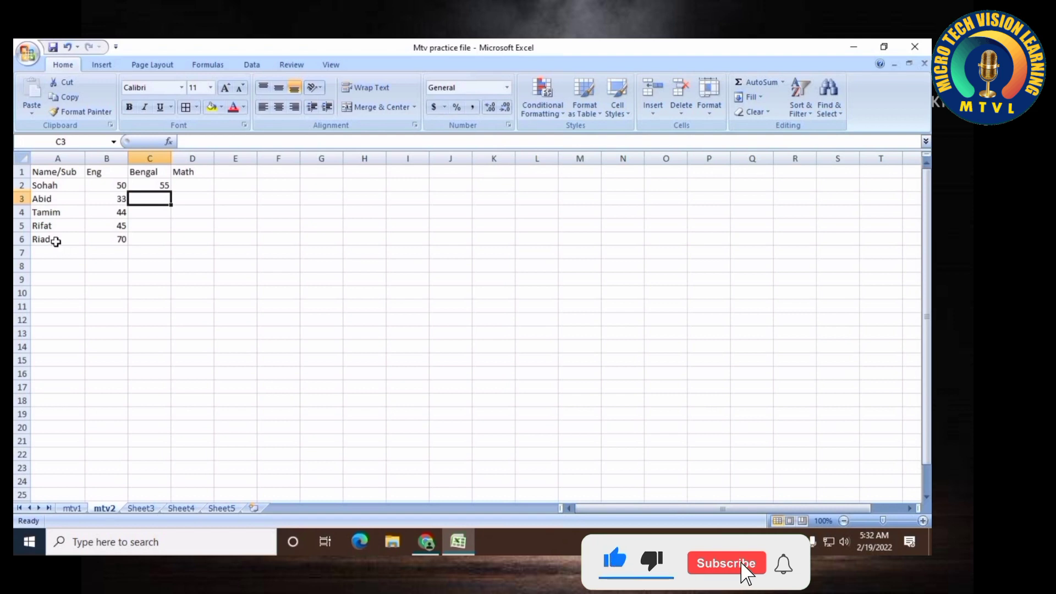
{"action": "type", "text": "40"}
{"action": "key", "text": "Return"}
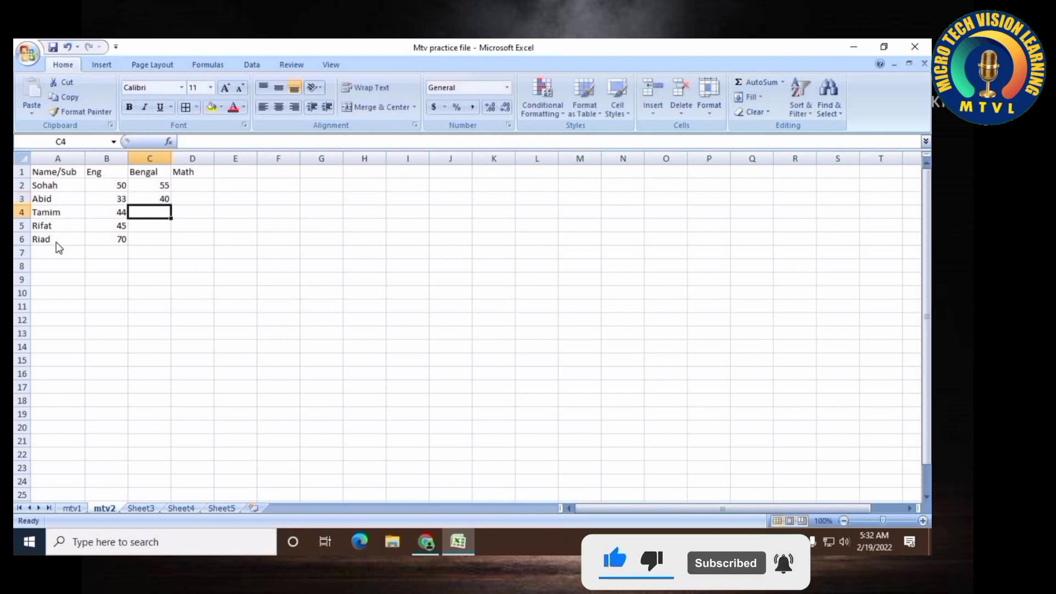
{"action": "type", "text": "55"}
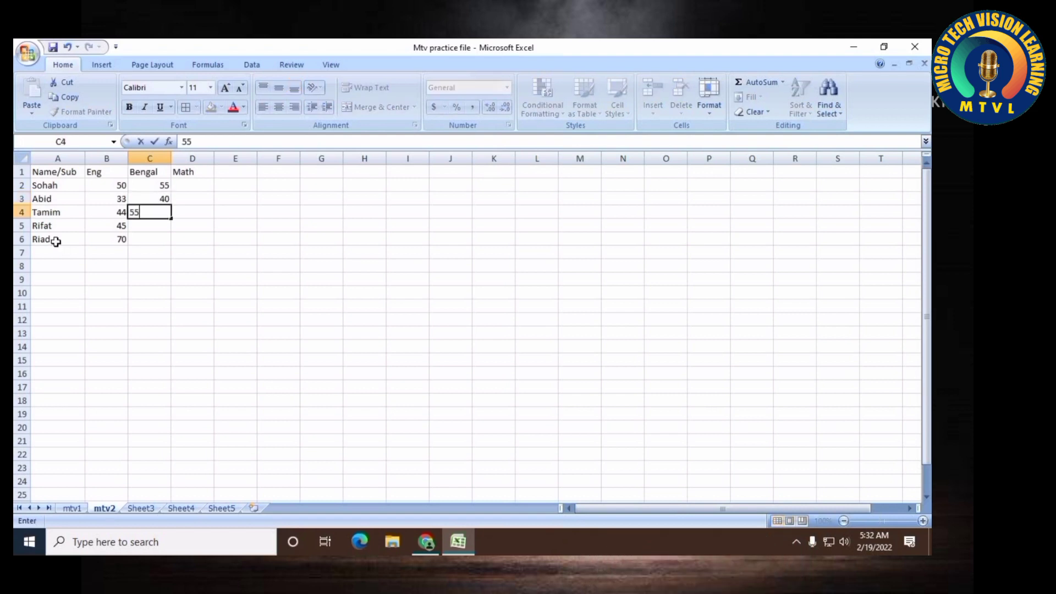
{"action": "key", "text": "Return"}
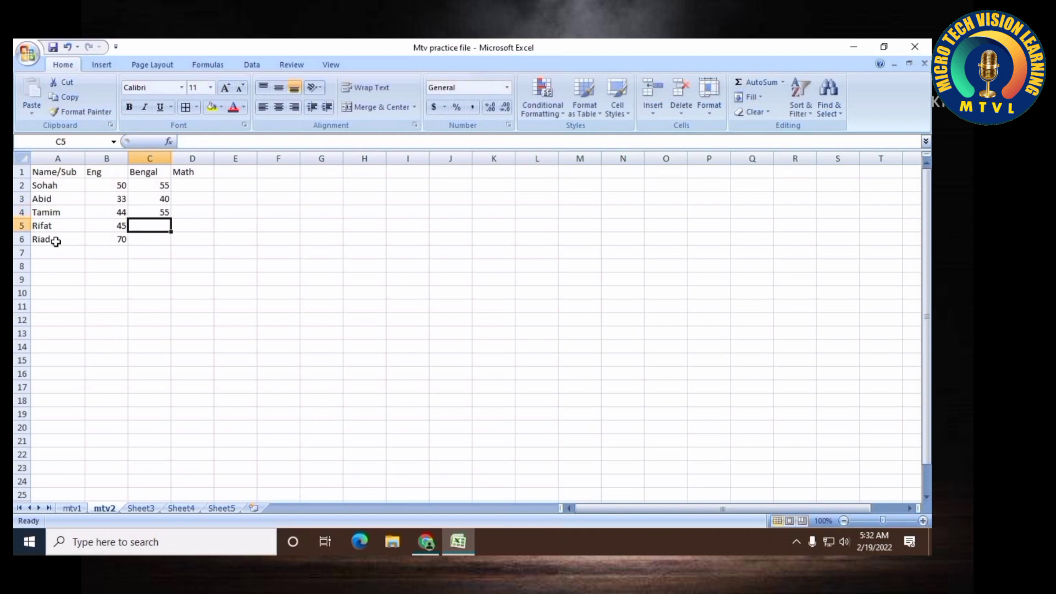
{"action": "type", "text": "70"}
{"action": "key", "text": "Return"}
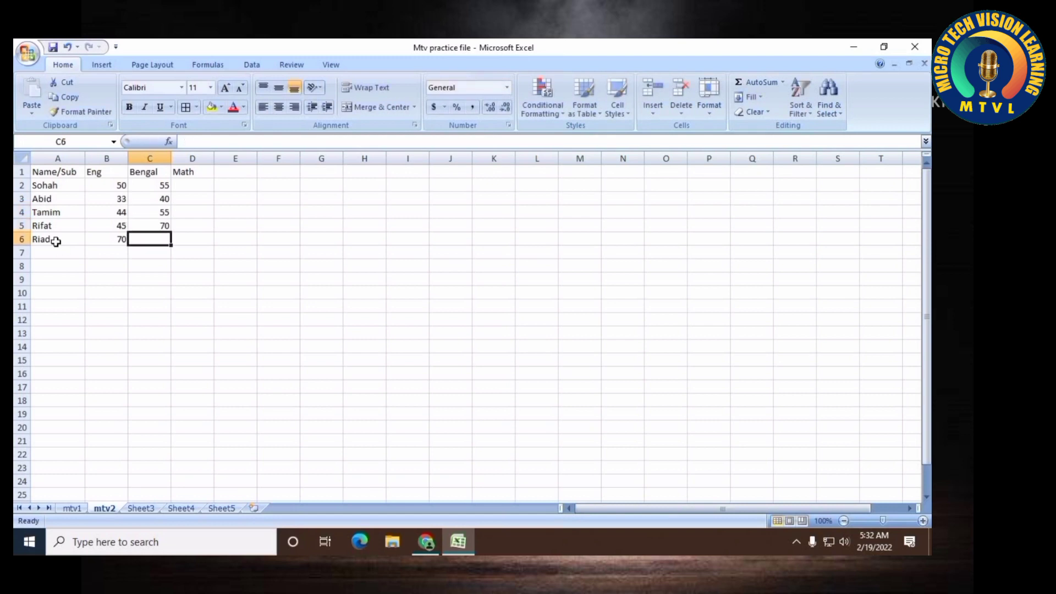
{"action": "type", "text": "35"}
Enter the Math marks 80, 70, 65, 40 and 45 in cells D2 through D6
{"action": "key", "text": "Right"}
{"action": "key", "text": "Up"}
{"action": "key", "text": "Up"}
{"action": "key", "text": "Up"}
{"action": "key", "text": "Up"}
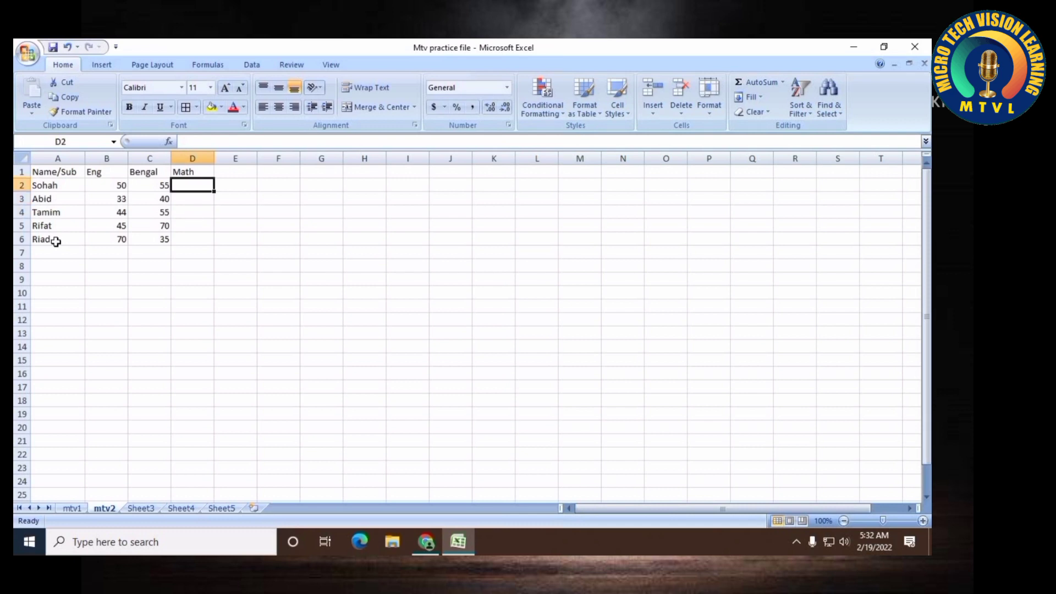
{"action": "type", "text": "80"}
{"action": "key", "text": "Return"}
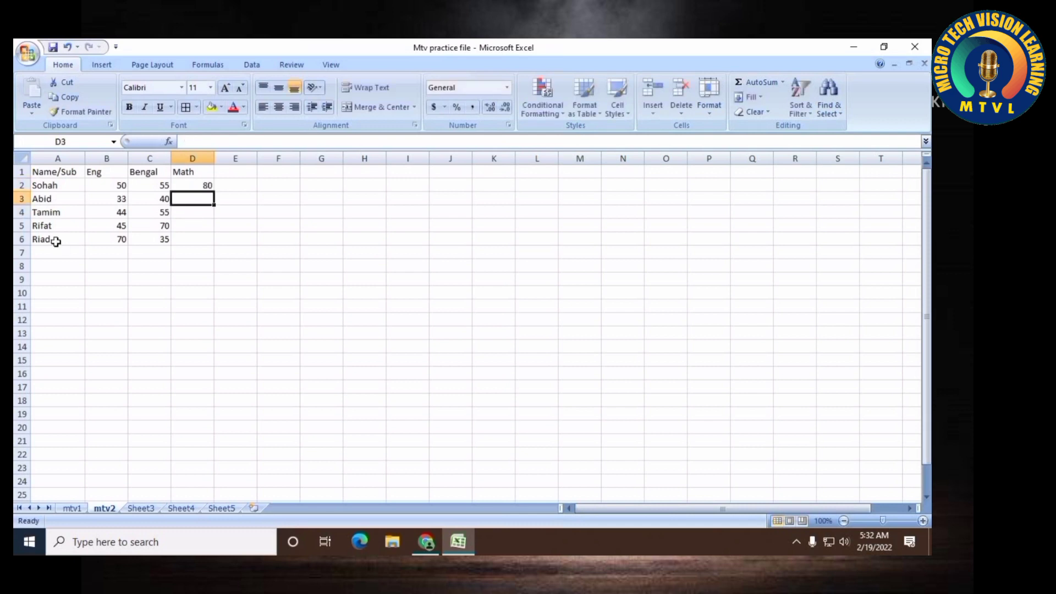
{"action": "type", "text": "70"}
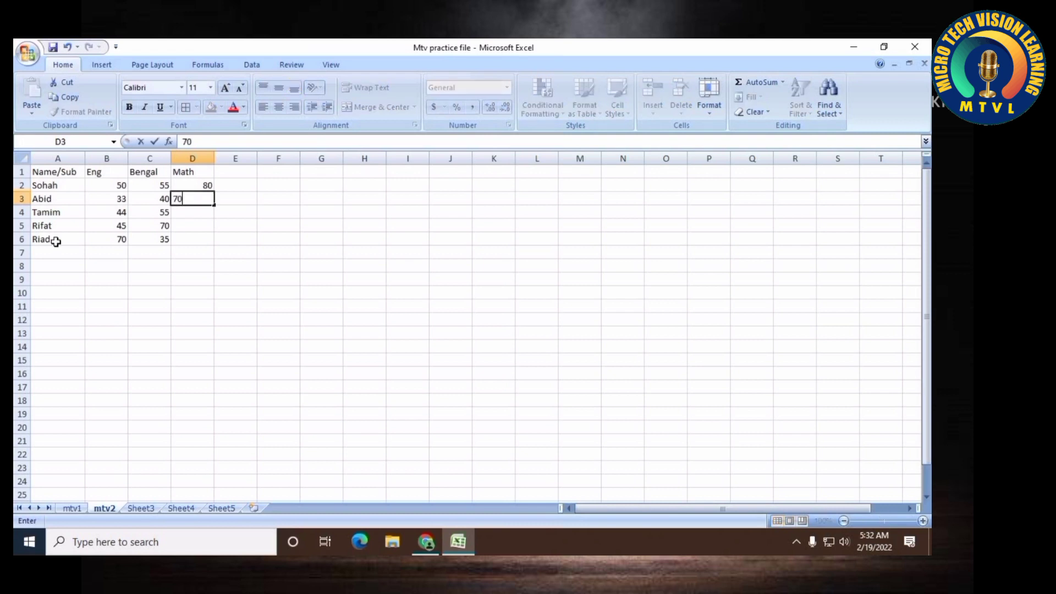
{"action": "key", "text": "Return"}
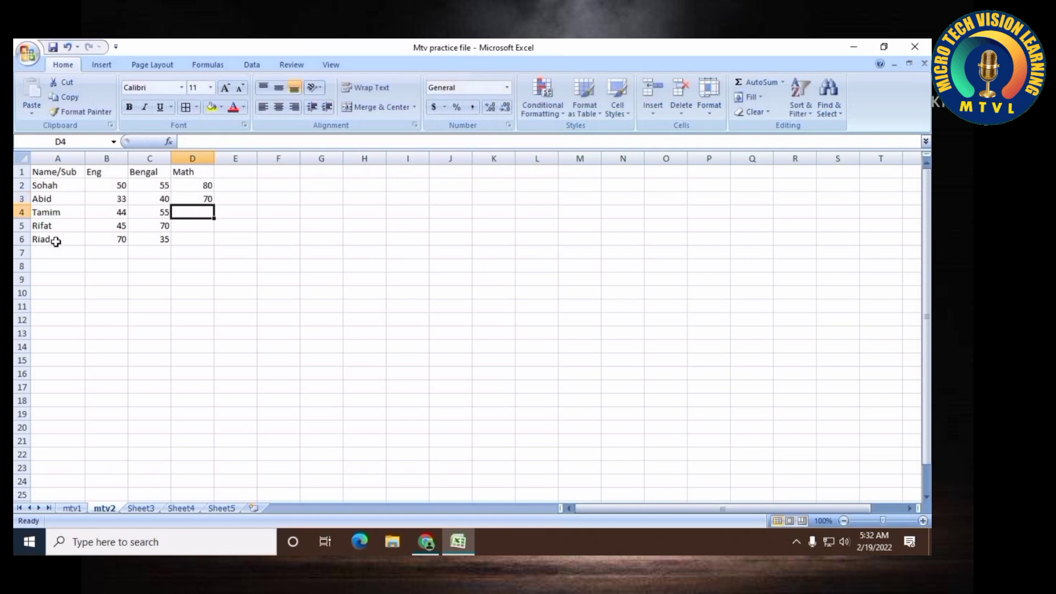
{"action": "type", "text": "65"}
{"action": "key", "text": "Return"}
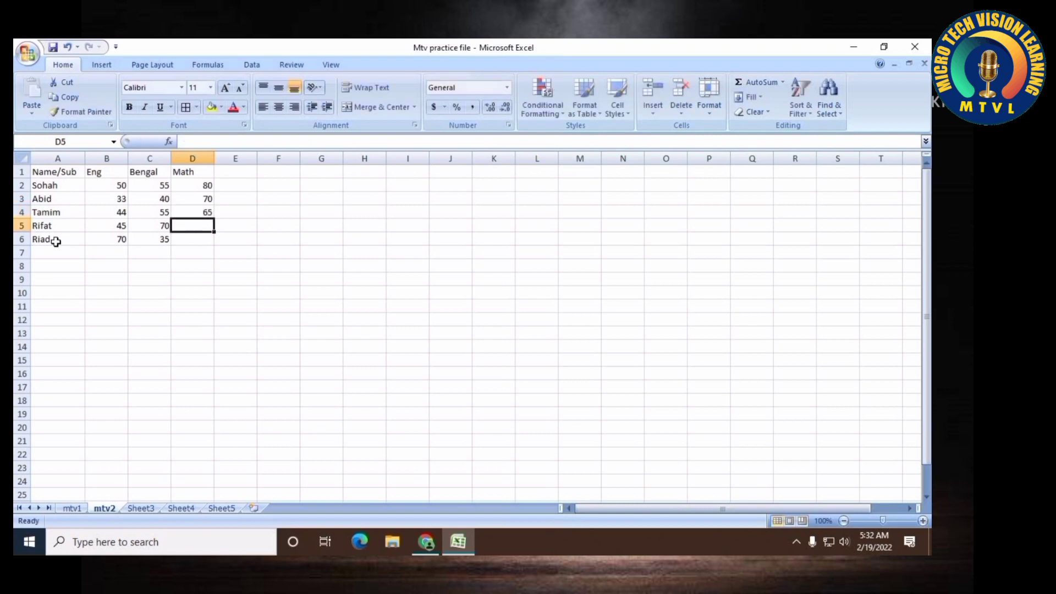
{"action": "type", "text": "40"}
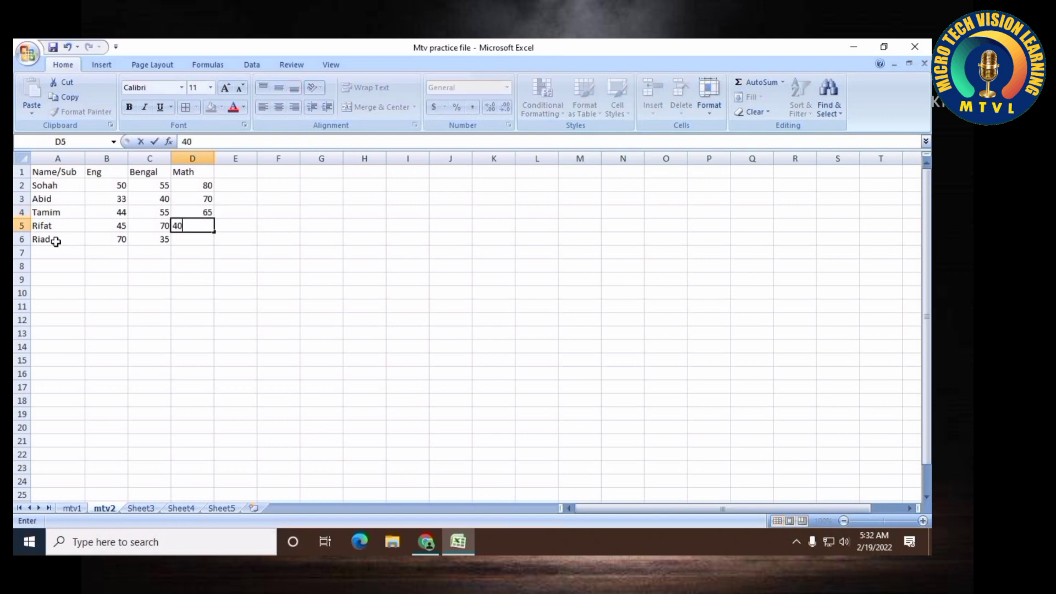
{"action": "key", "text": "Return"}
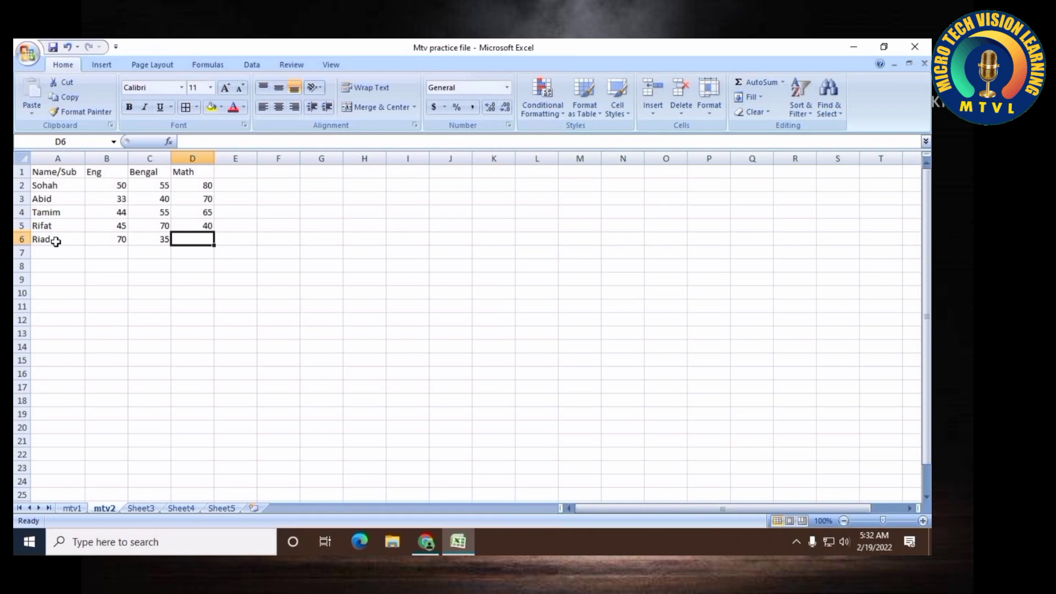
{"action": "type", "text": "45"}
{"action": "key", "text": "Tab"}
Add the header Sub in cell E1
{"action": "key", "text": "Up"}
{"action": "key", "text": "Up"}
{"action": "key", "text": "Up"}
{"action": "key", "text": "Up"}
{"action": "key", "text": "Up"}
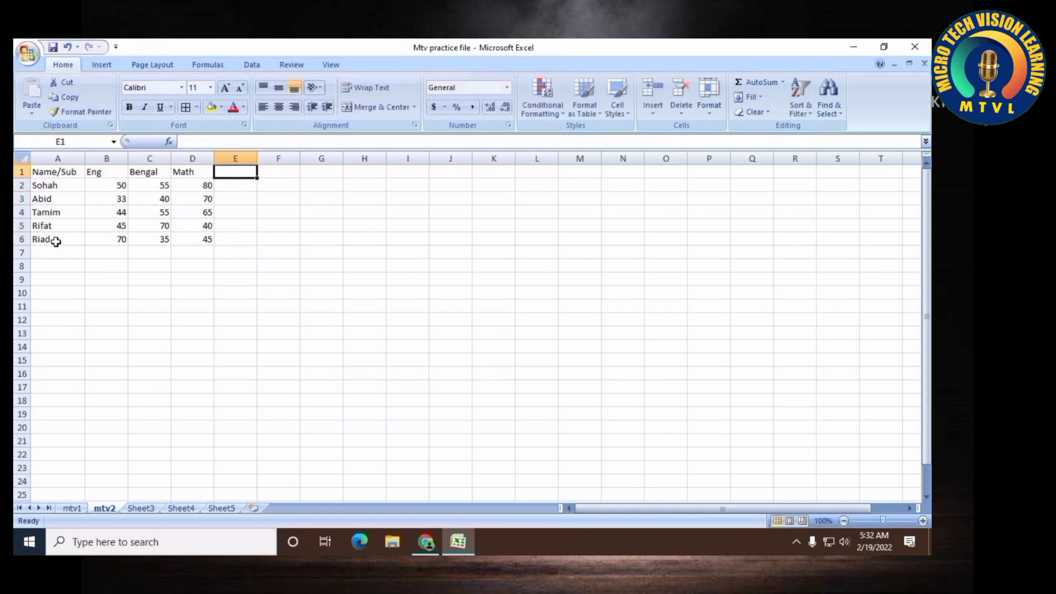
{"action": "type", "text": "Sub"}
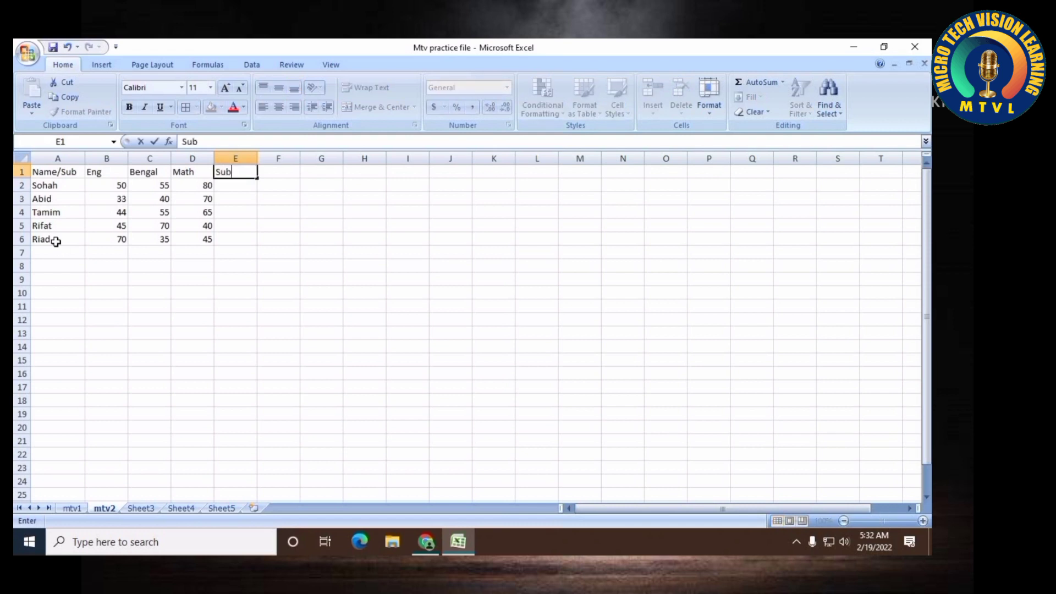
{"action": "key", "text": "Return"}
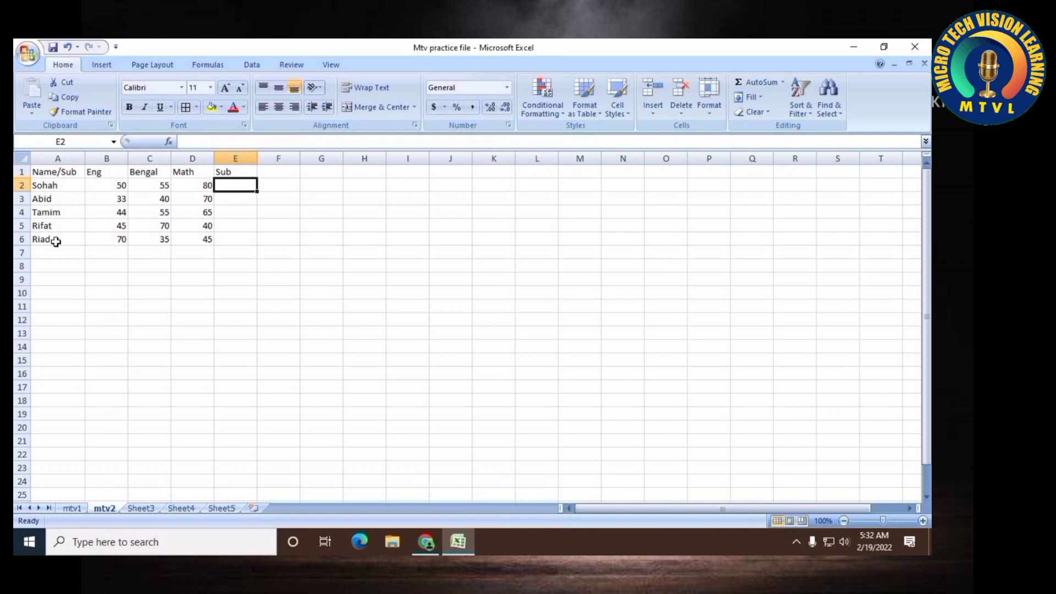
Correct the student name in A2 to Sohag
{"action": "double_click", "coordinate": [78, 189]}
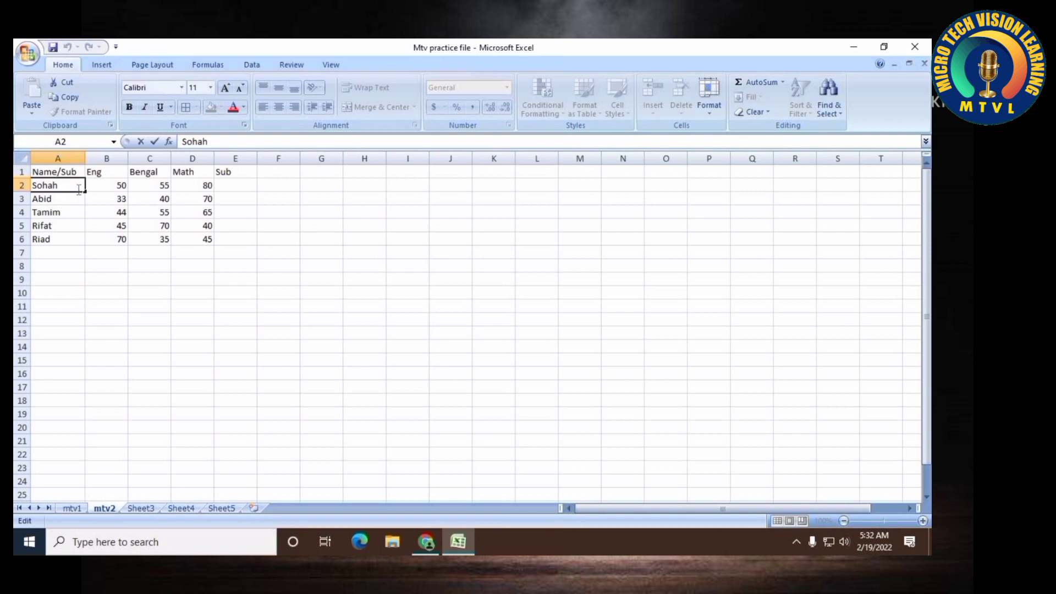
{"action": "key", "text": "BackSpace"}
{"action": "type", "text": "g"}
{"action": "key", "text": "Return"}
Add Sohag's Eng, Bengal and Math marks in E2 with the formula =B2+C2+D2
{"action": "key", "text": "Right"}
{"action": "key", "text": "Right"}
{"action": "key", "text": "Right"}
{"action": "key", "text": "Right"}
{"action": "key", "text": "Up"}
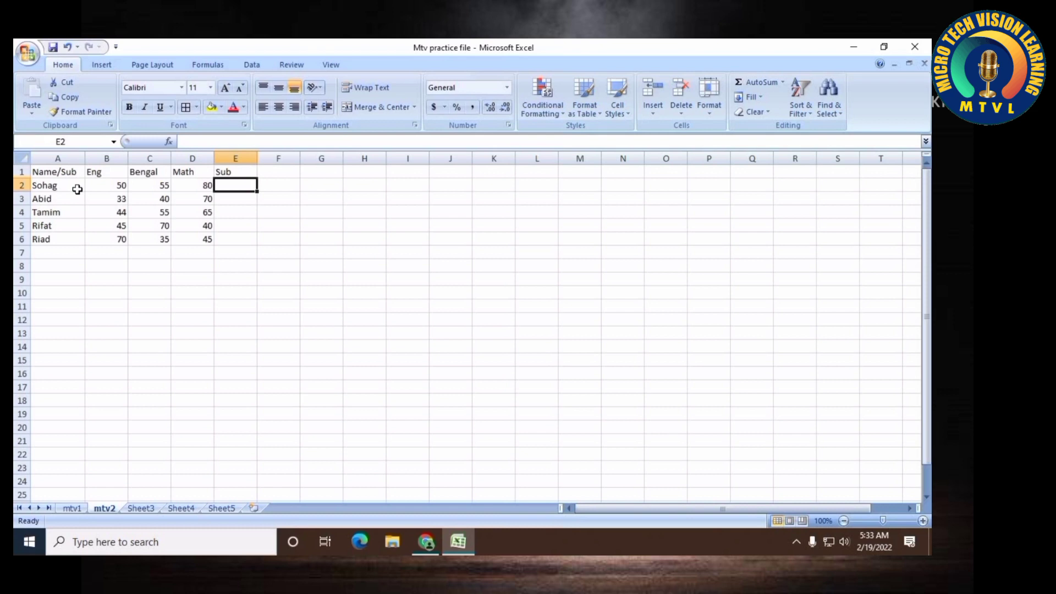
{"action": "type", "text": "="}
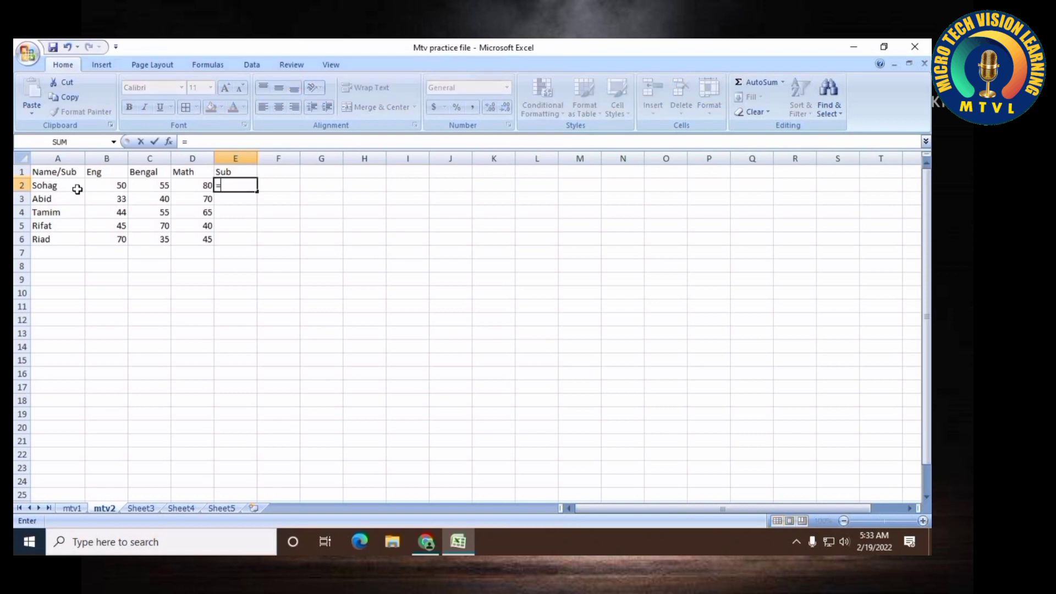
{"action": "left_click", "coordinate": [117, 185]}
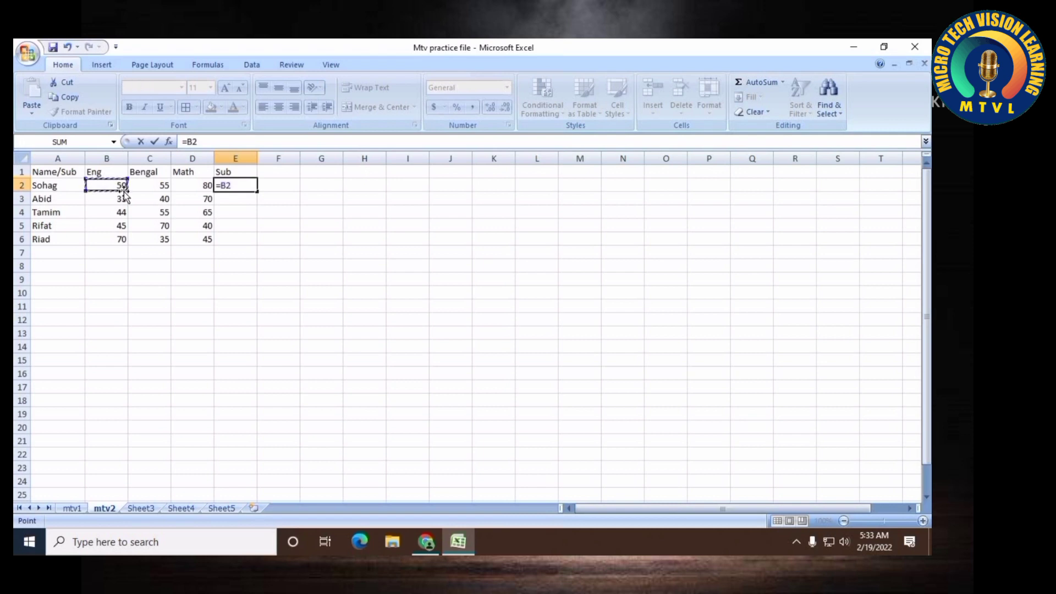
{"action": "type", "text": "+"}
{"action": "left_click", "coordinate": [166, 188]}
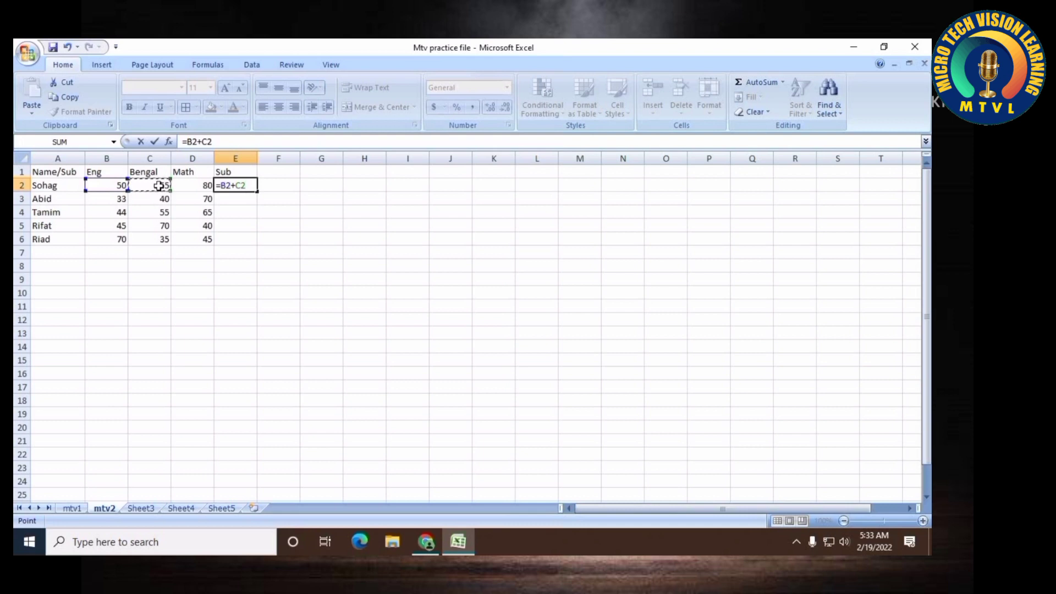
{"action": "type", "text": "+"}
{"action": "left_click", "coordinate": [184, 188]}
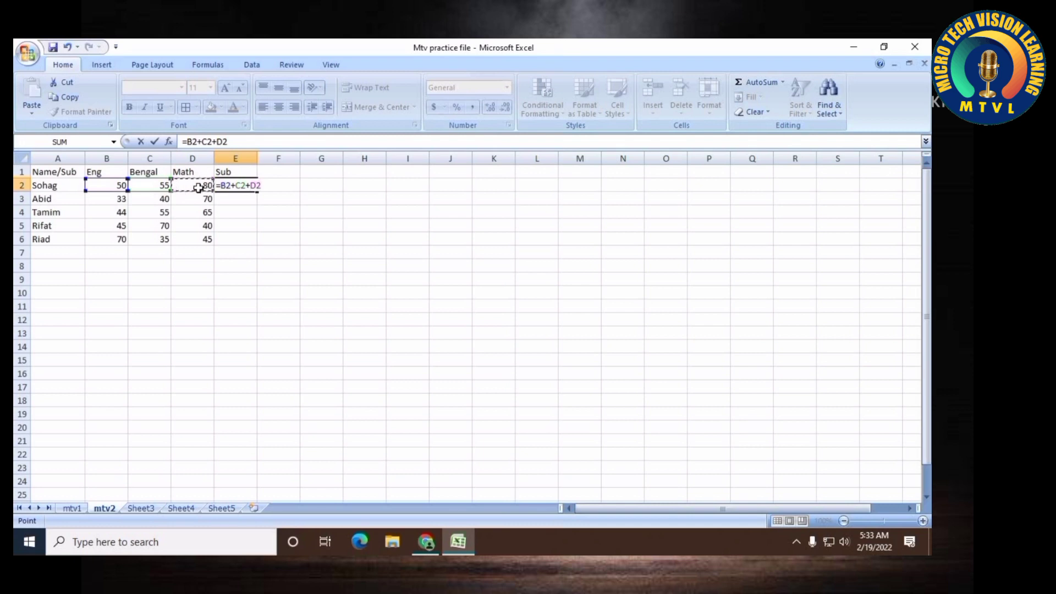
{"action": "key", "text": "Return"}
{"action": "left_click", "coordinate": [234, 189]}
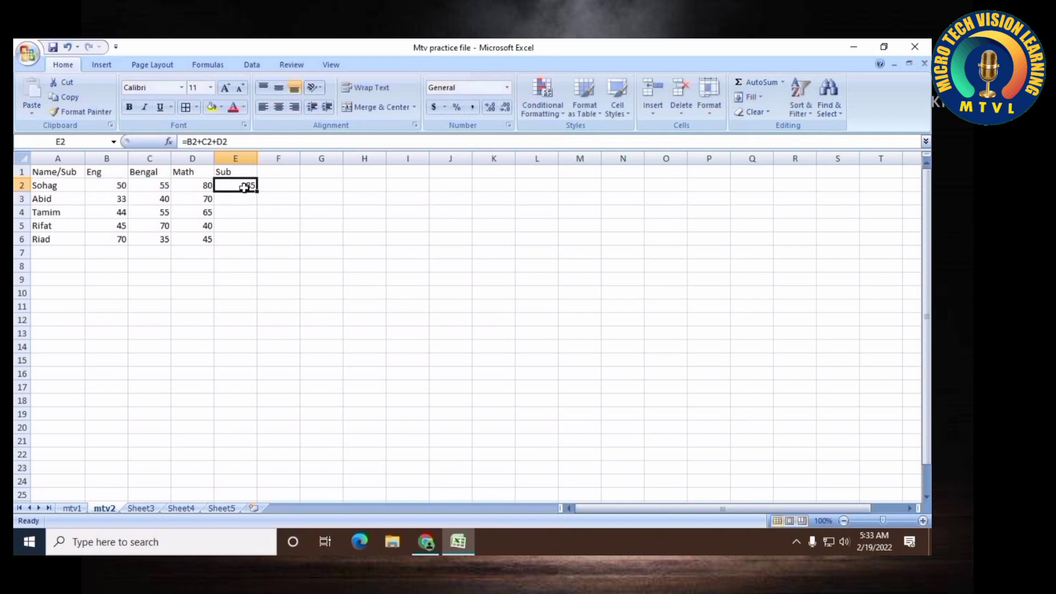
{"action": "double_click", "coordinate": [232, 186]}
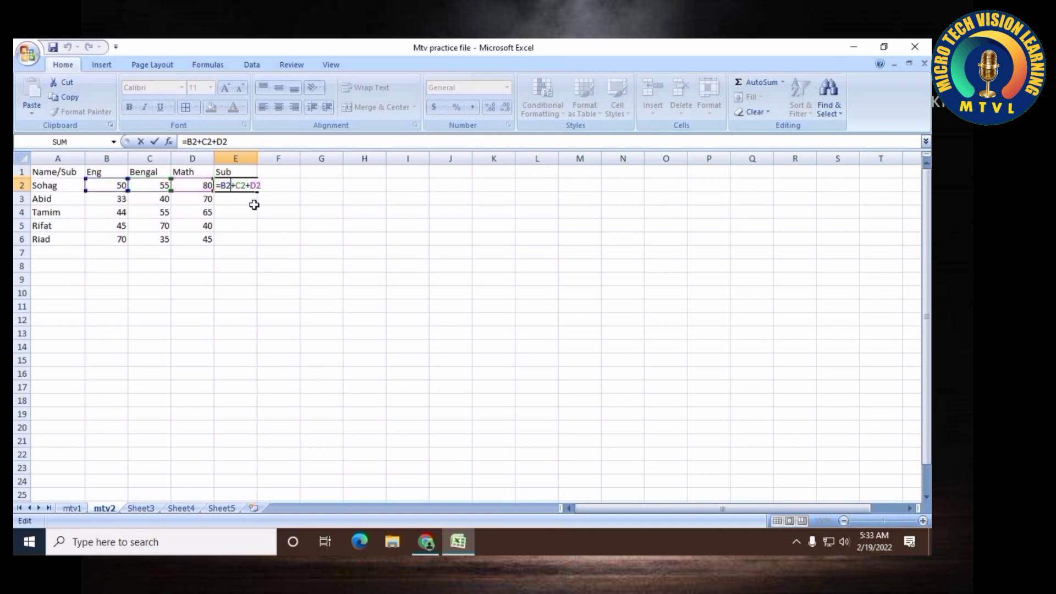
{"action": "key", "text": "Return"}
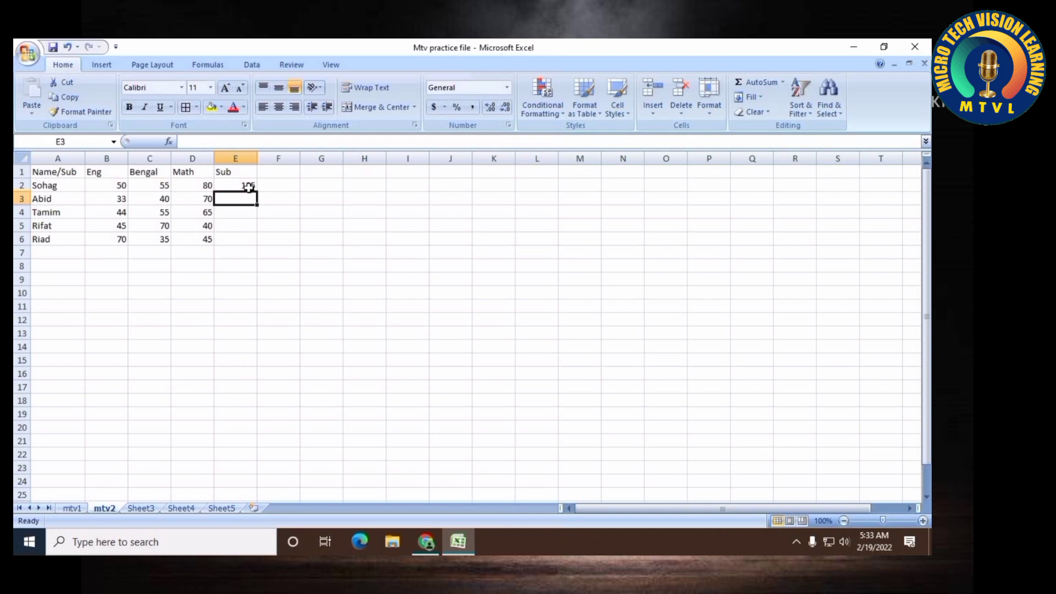
Replace the formula in E2 with =SUM(B2:D2)
{"action": "left_click", "coordinate": [246, 186]}
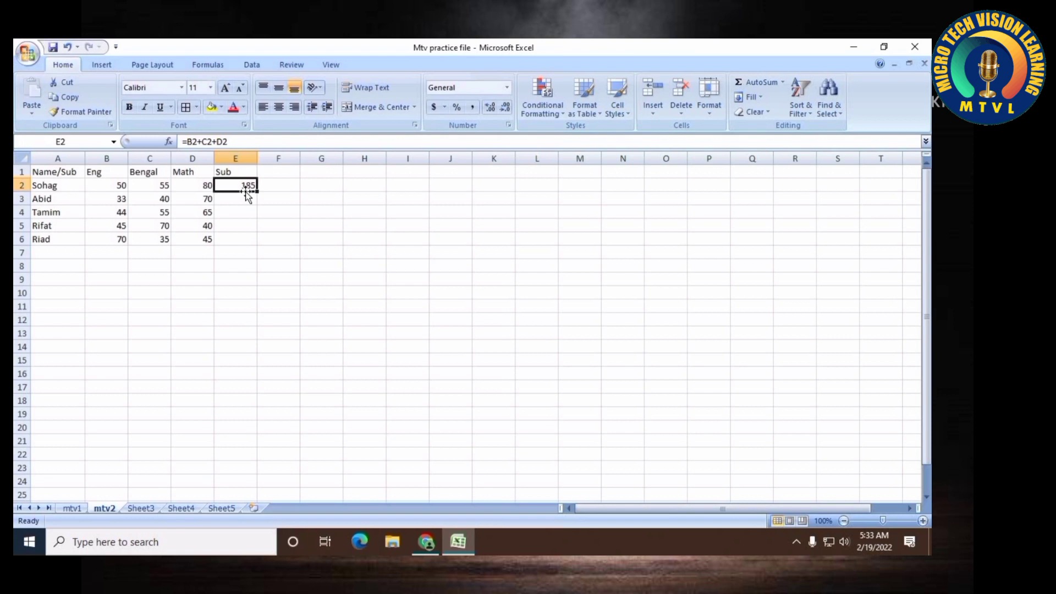
{"action": "key", "text": "BackSpace"}
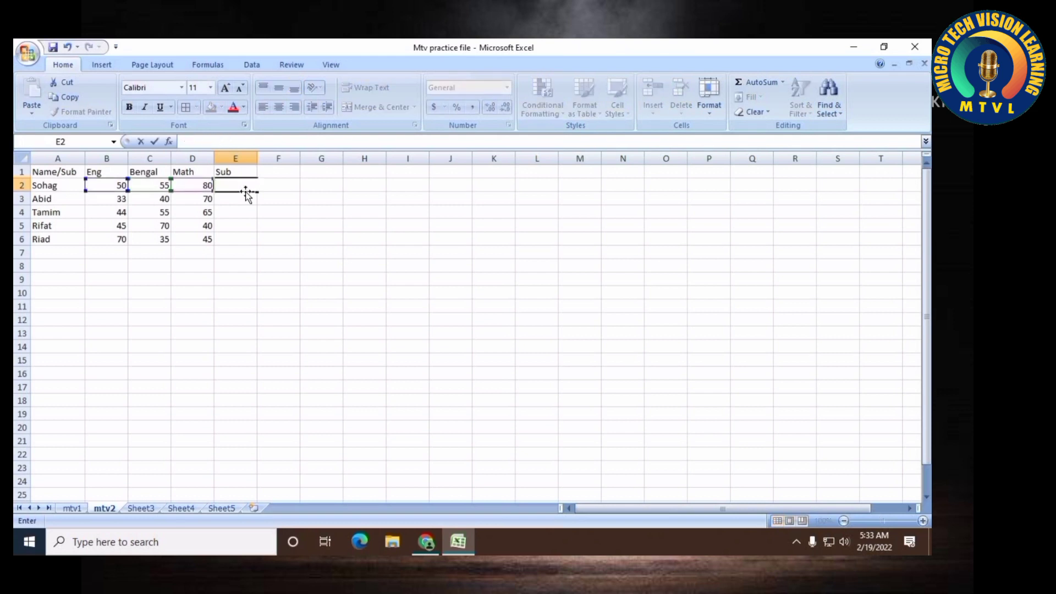
{"action": "type", "text": "=sum"}
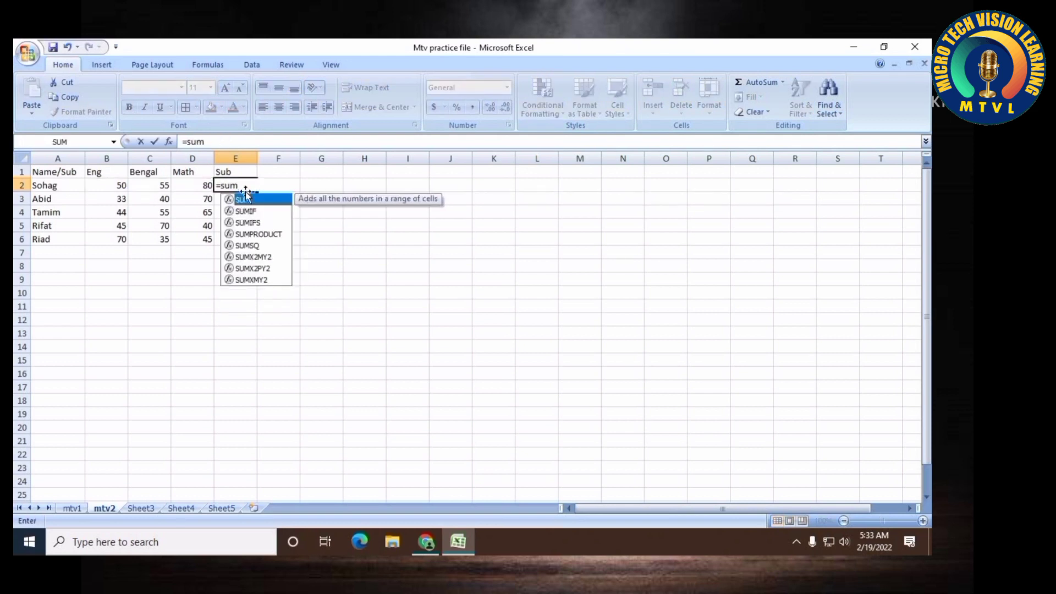
{"action": "type", "text": "("}
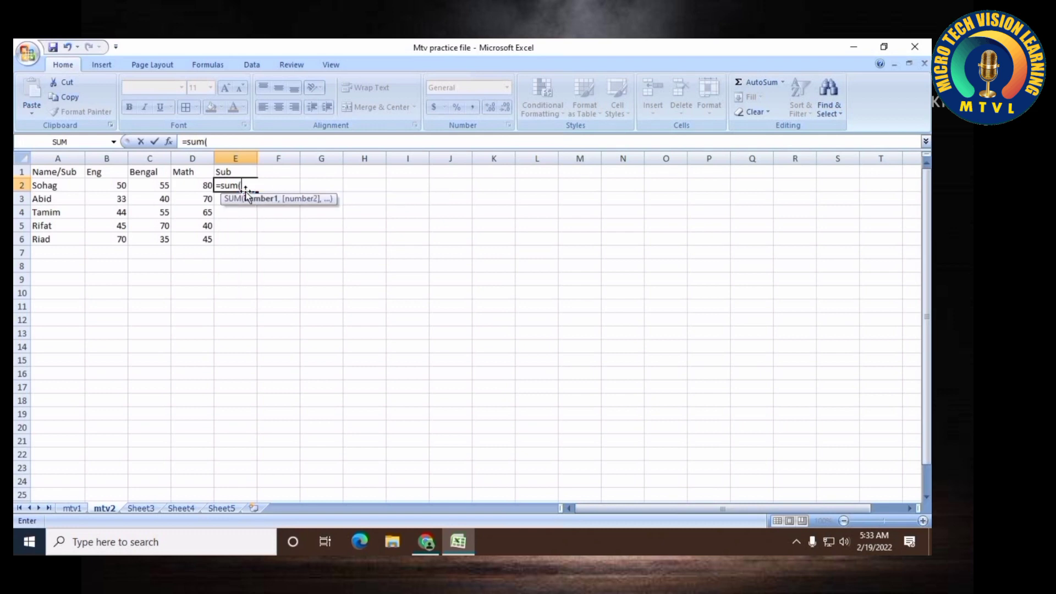
{"action": "type", "text": "b2:d"}
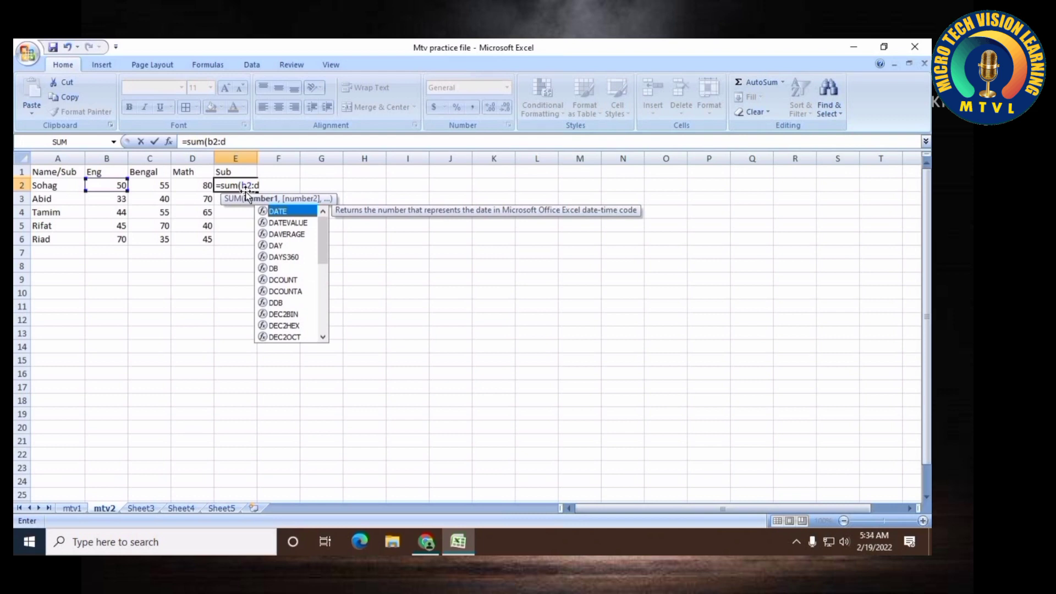
{"action": "type", "text": "2"}
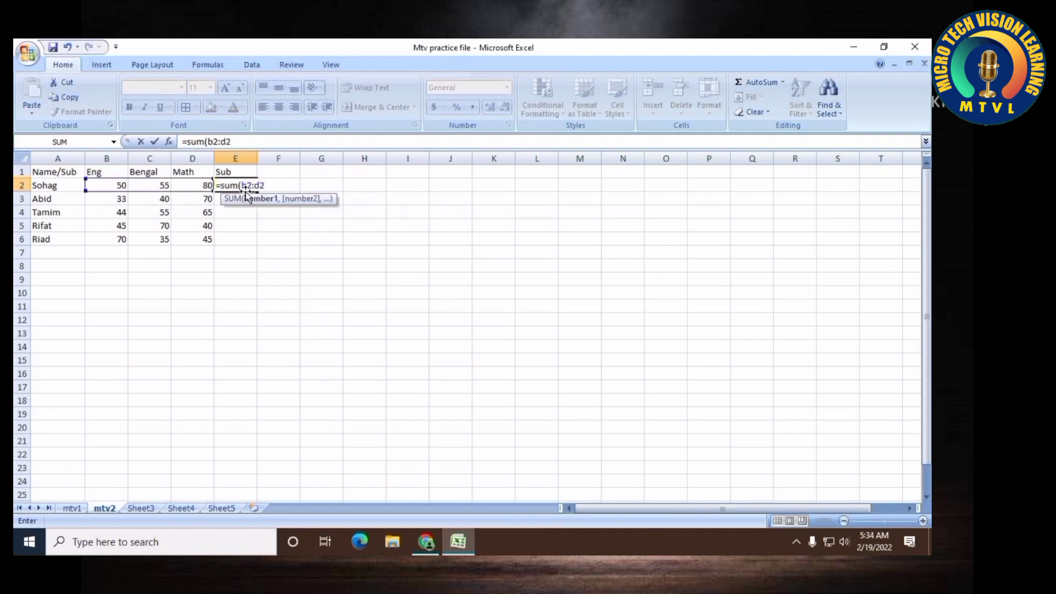
{"action": "type", "text": ")"}
{"action": "key", "text": "Return"}
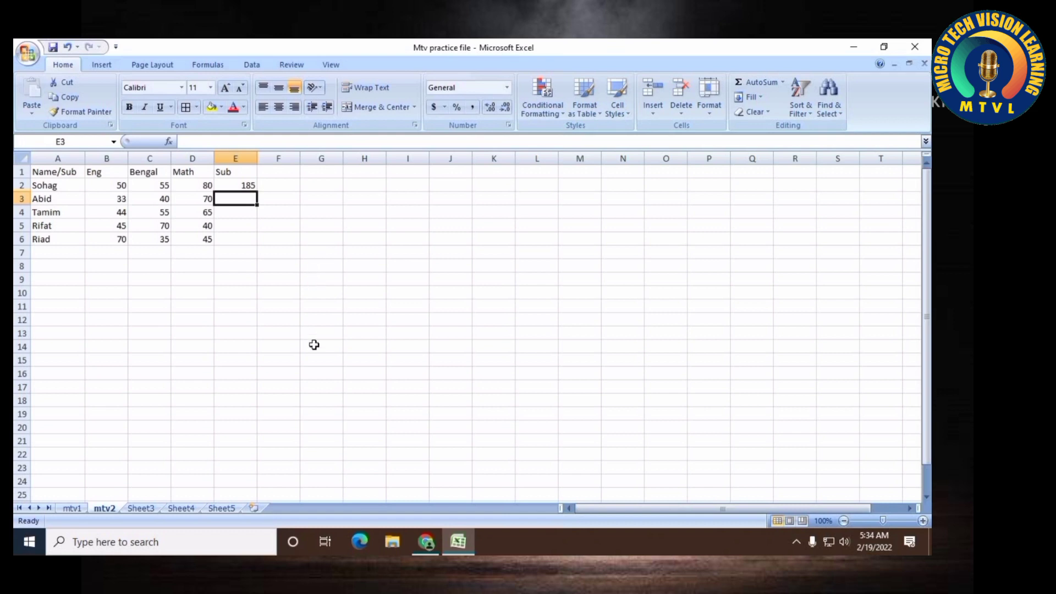
Fill the SUM formula from E2 down through E6
{"action": "left_click", "coordinate": [248, 185]}
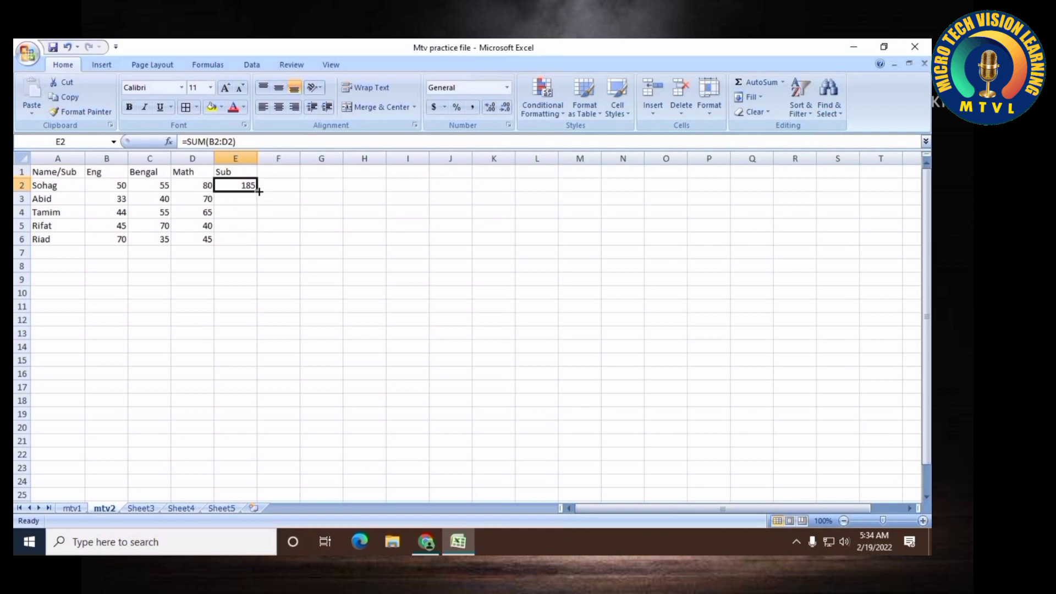
{"action": "left_click_drag", "start_coordinate": [257, 191], "coordinate": [254, 237]}
{"action": "left_click", "coordinate": [213, 266]}
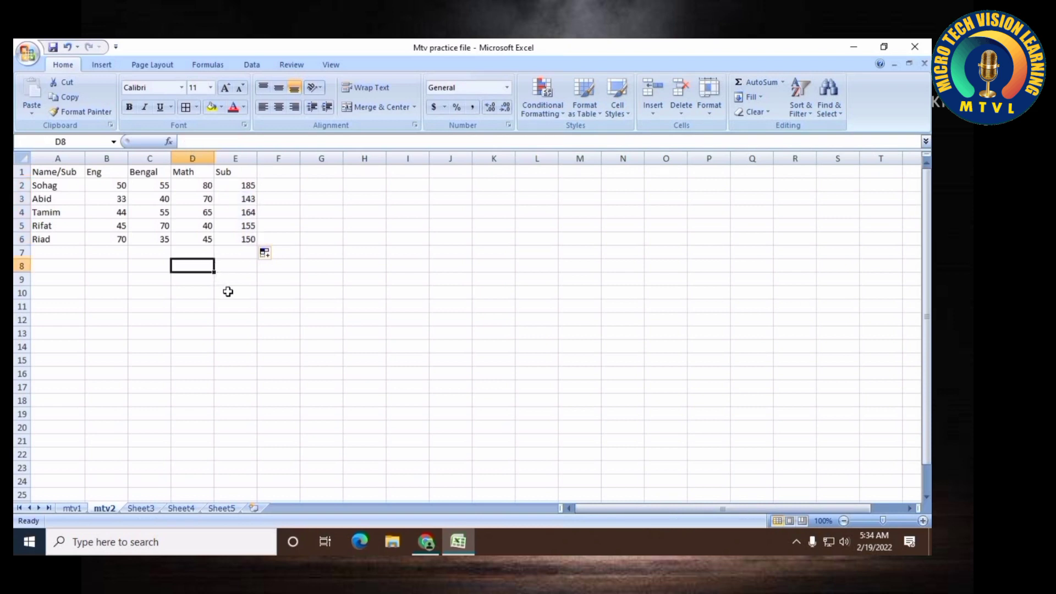
Rename the column E header to Total
{"action": "left_click", "coordinate": [255, 171]}
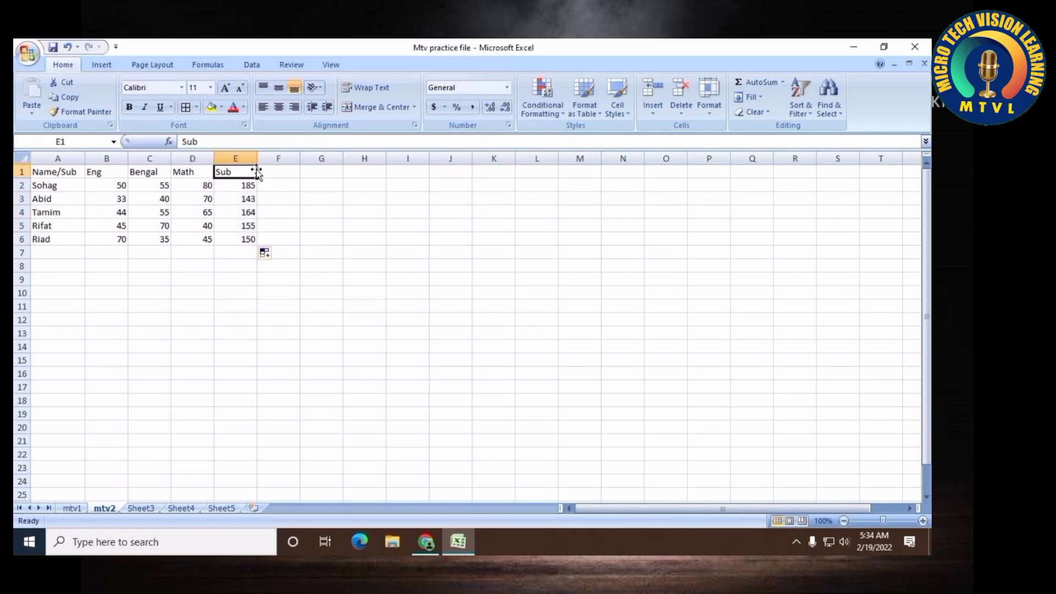
{"action": "type", "text": "Total"}
{"action": "left_click", "coordinate": [242, 266]}
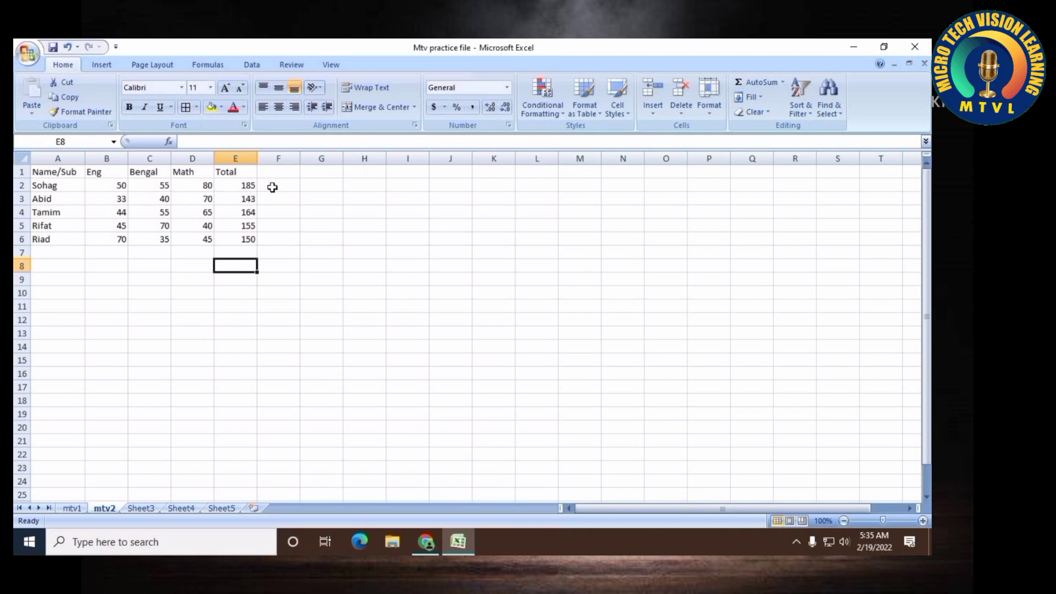
Enter the formula =185-15 in F2, then delete it
{"action": "left_click", "coordinate": [276, 186]}
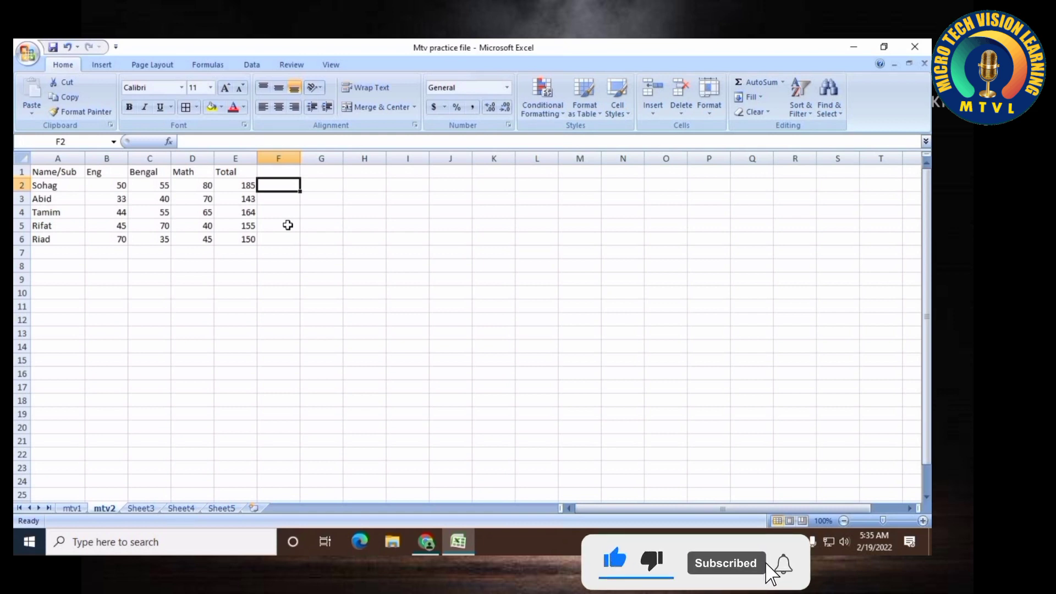
{"action": "type", "text": "="}
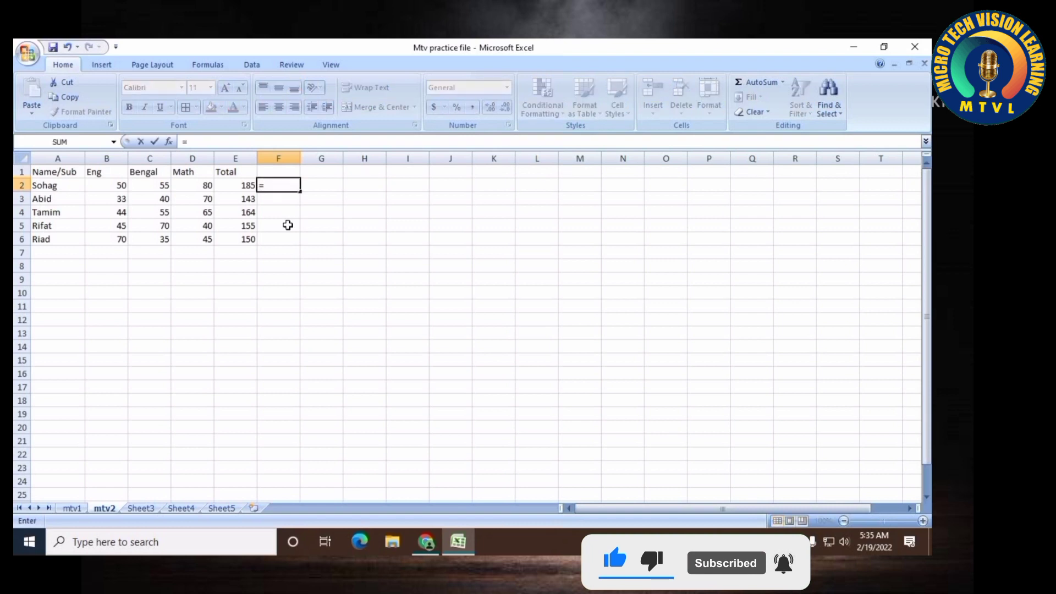
{"action": "type", "text": "185"}
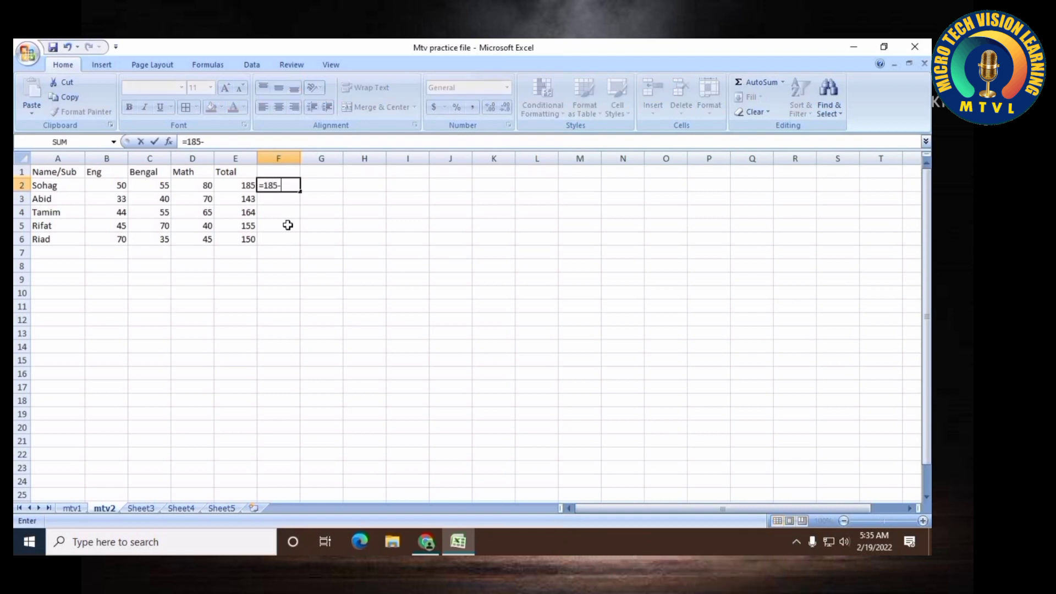
{"action": "type", "text": "-15"}
{"action": "key", "text": "Return"}
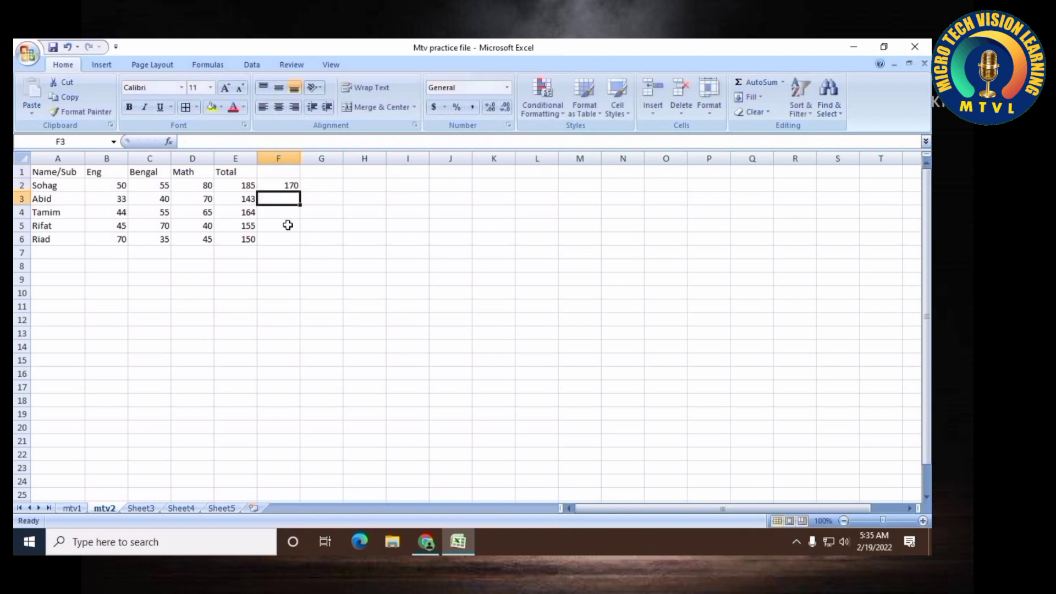
{"action": "left_click", "coordinate": [287, 184]}
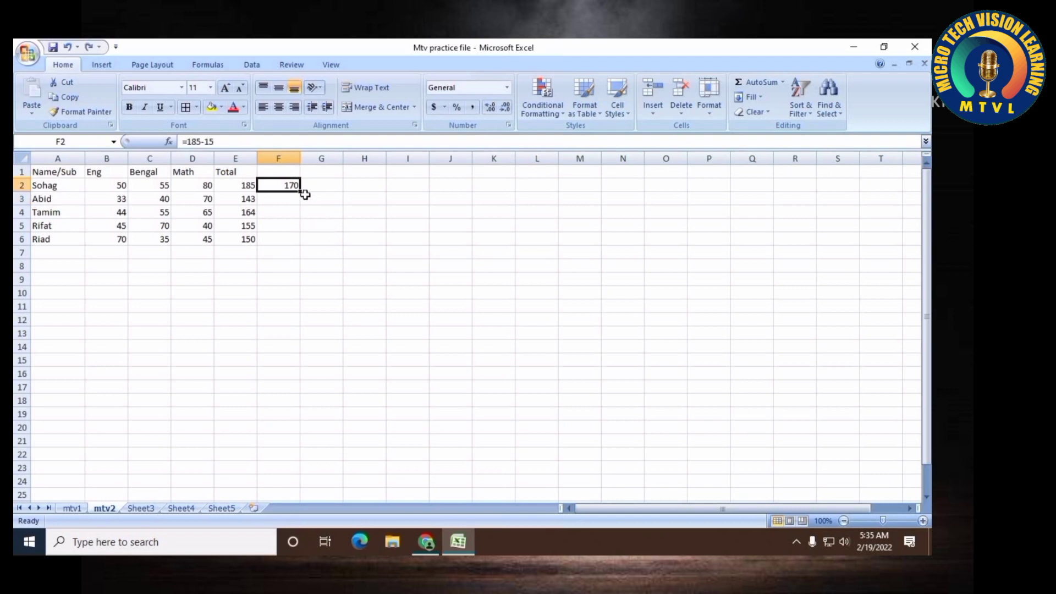
{"action": "key", "text": "Delete"}
Enter the formula =E2-B2 in F2 to subtract the Eng mark from the total
{"action": "left_click", "coordinate": [291, 211]}
{"action": "left_click", "coordinate": [290, 188]}
{"action": "type", "text": "="}
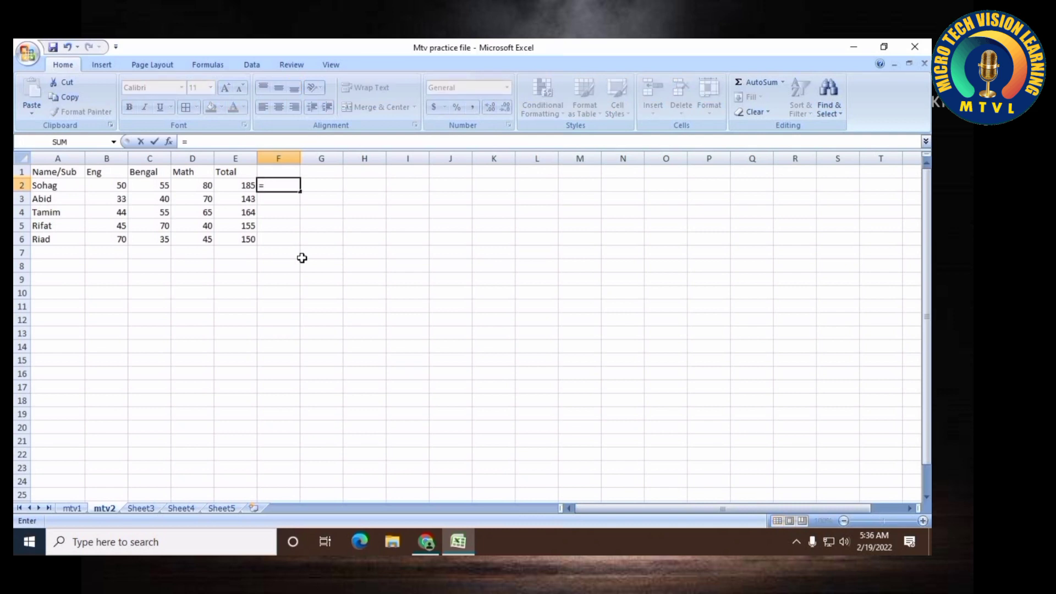
{"action": "type", "text": "e"}
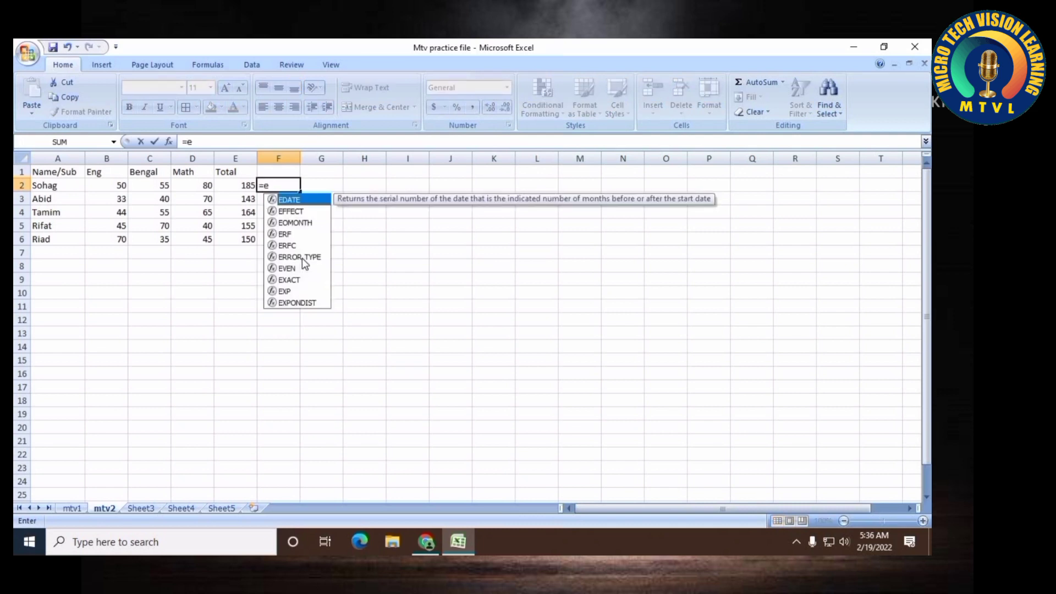
{"action": "type", "text": "2"}
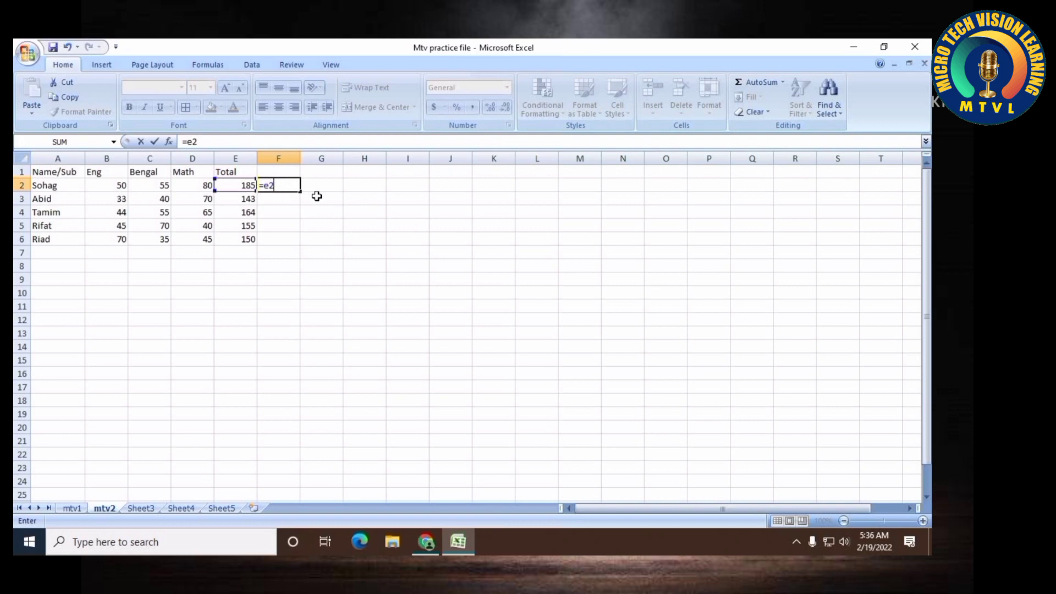
{"action": "type", "text": "-"}
{"action": "left_click", "coordinate": [108, 185]}
{"action": "key", "text": "Return"}
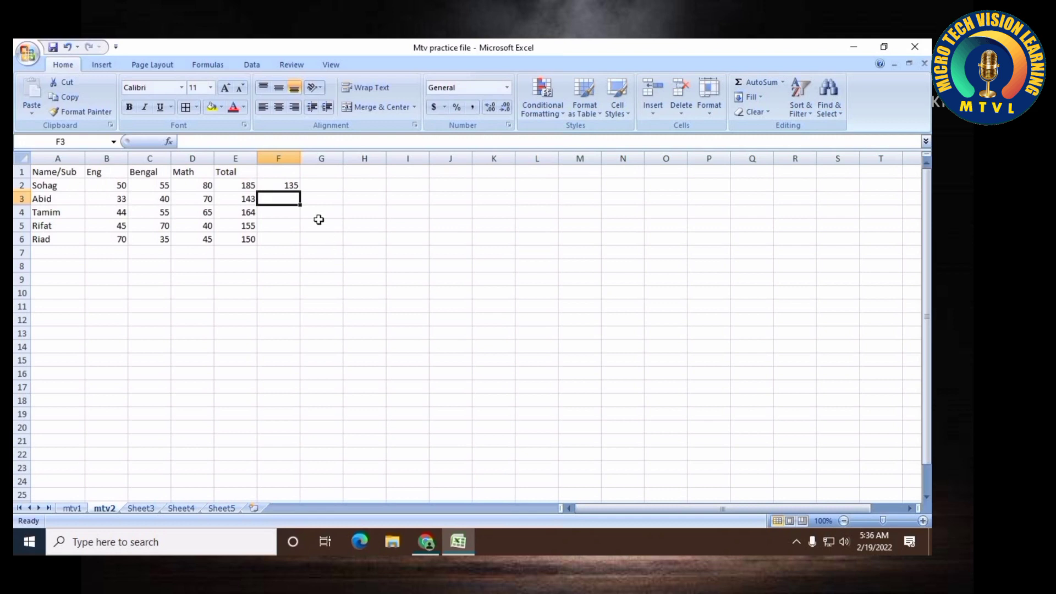
Fill the subtraction formula from F2 down through F6
{"action": "left_click", "coordinate": [243, 184]}
{"action": "left_click", "coordinate": [122, 184]}
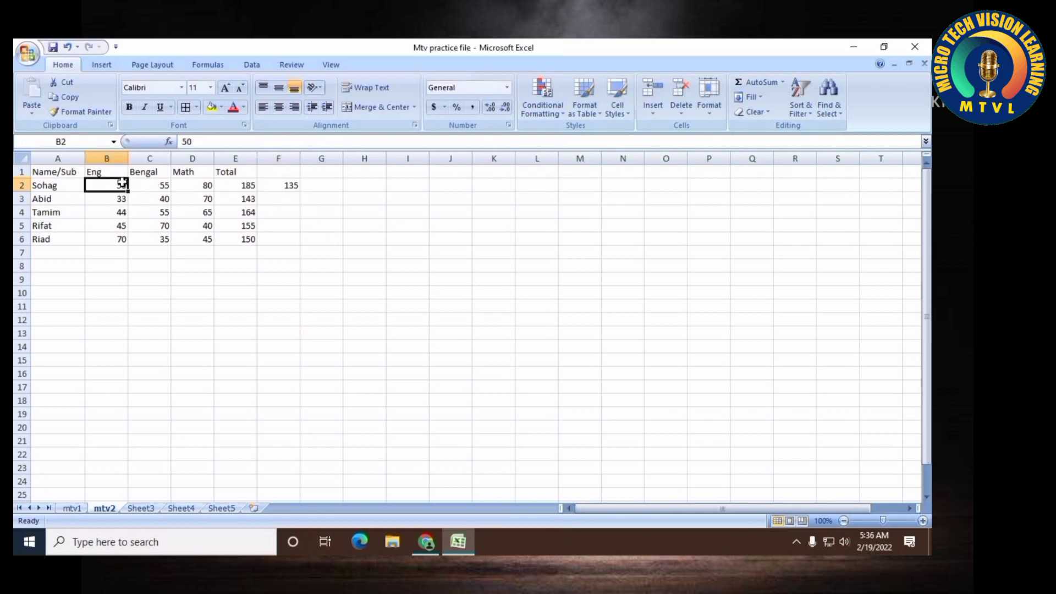
{"action": "left_click", "coordinate": [289, 183]}
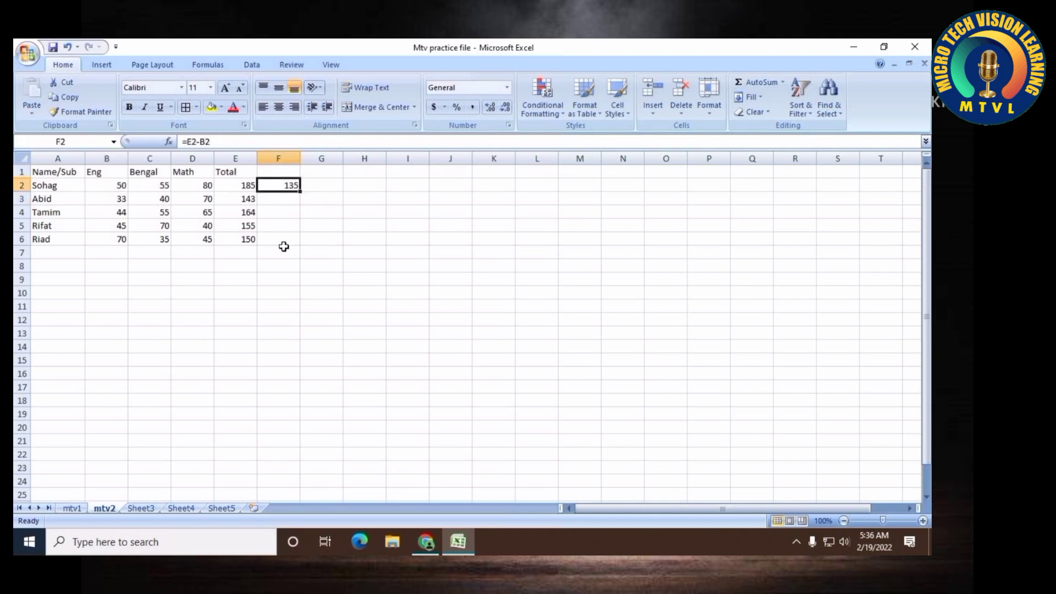
{"action": "left_click_drag", "start_coordinate": [299, 190], "coordinate": [303, 246]}
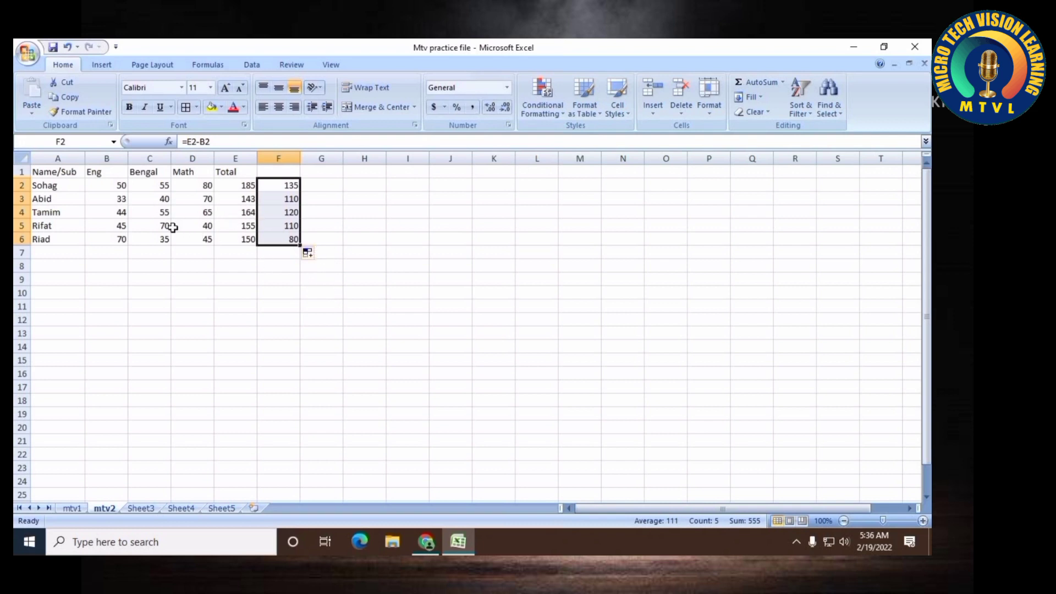
{"action": "left_click", "coordinate": [273, 265]}
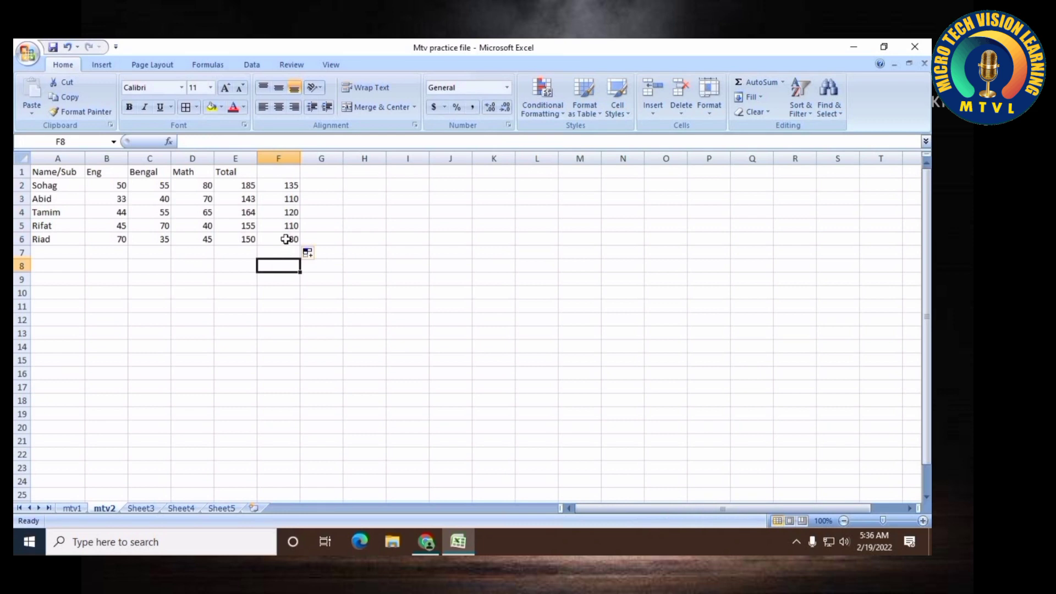
{"action": "left_click", "coordinate": [286, 238]}
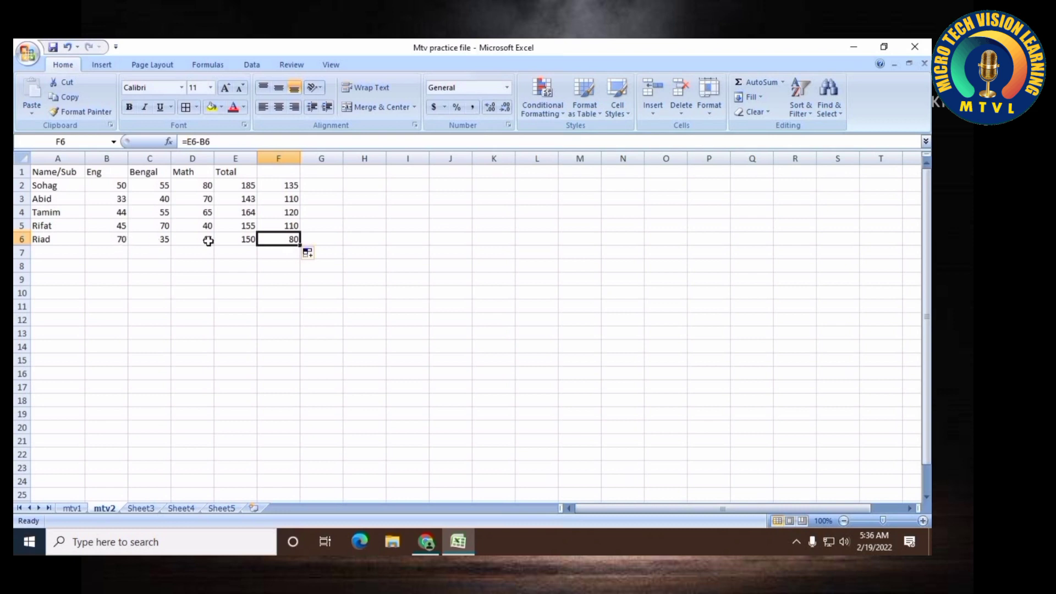
{"action": "left_click", "coordinate": [288, 293]}
{"action": "left_click", "coordinate": [280, 173]}
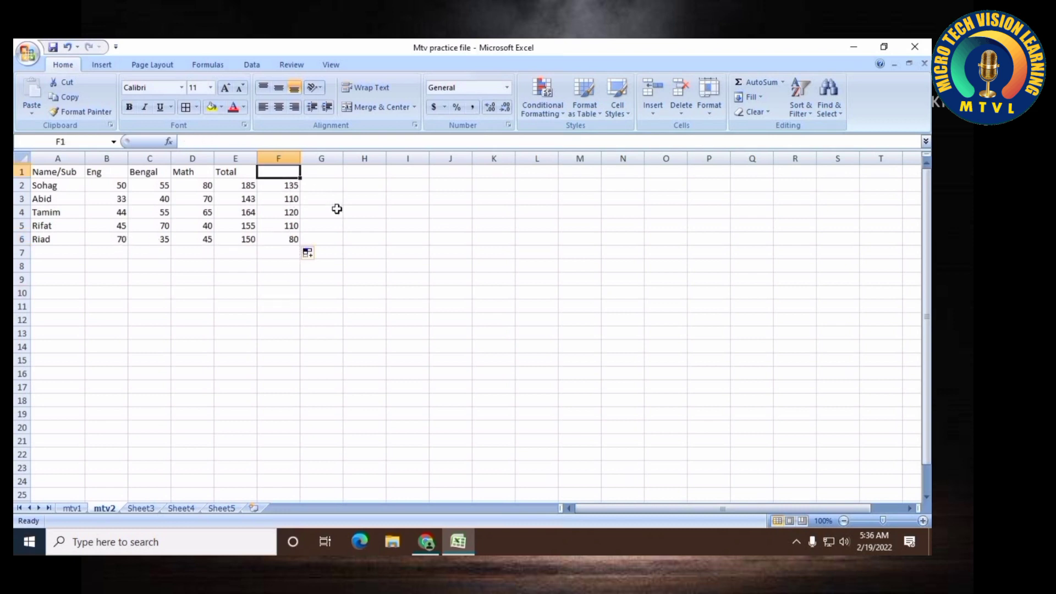
Label column F as Minus Formula and widen the column to fit the header
{"action": "type", "text": "Mi"}
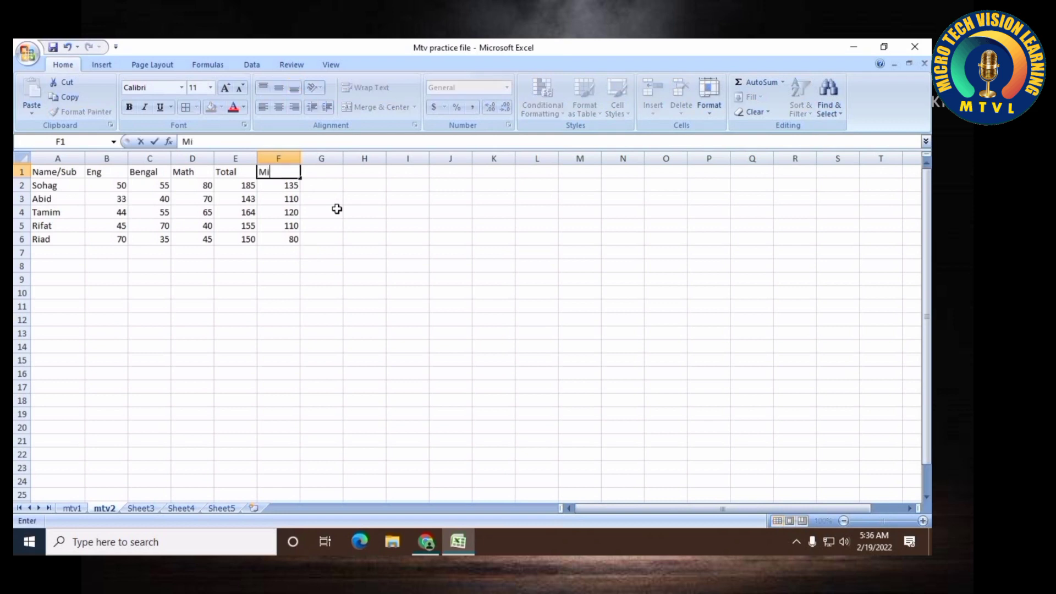
{"action": "type", "text": "nus Formula"}
{"action": "key", "text": "Return"}
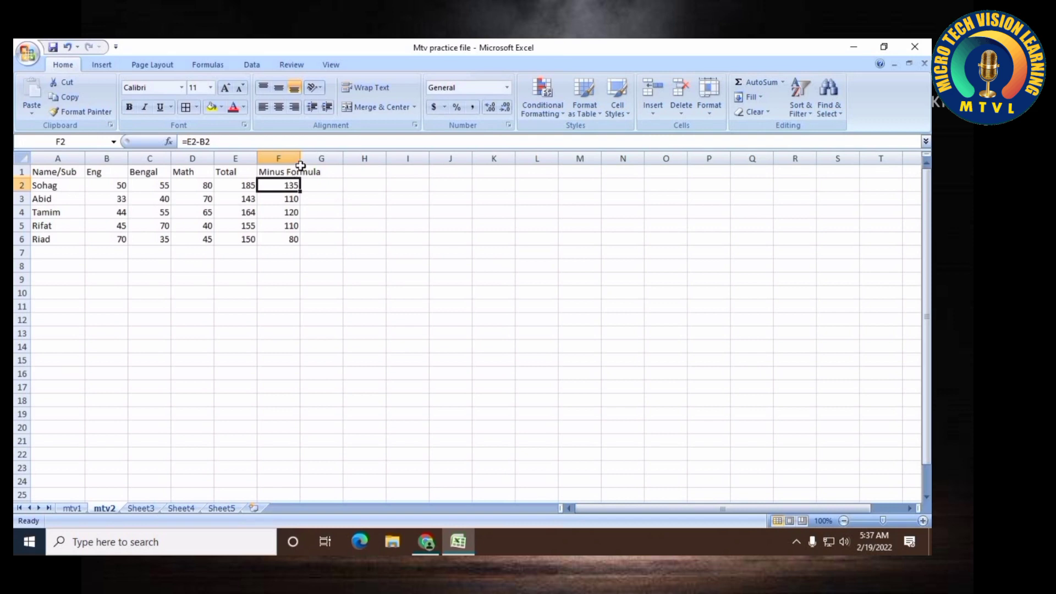
{"action": "left_click_drag", "start_coordinate": [301, 158], "coordinate": [338, 159]}
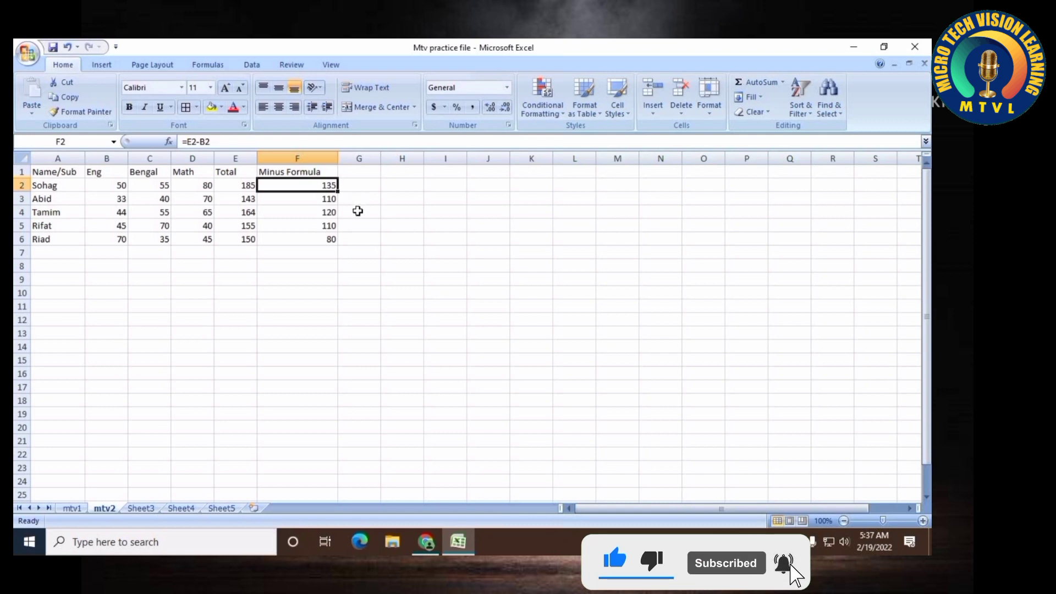
Add the header Divided in G1
{"action": "left_click", "coordinate": [357, 173]}
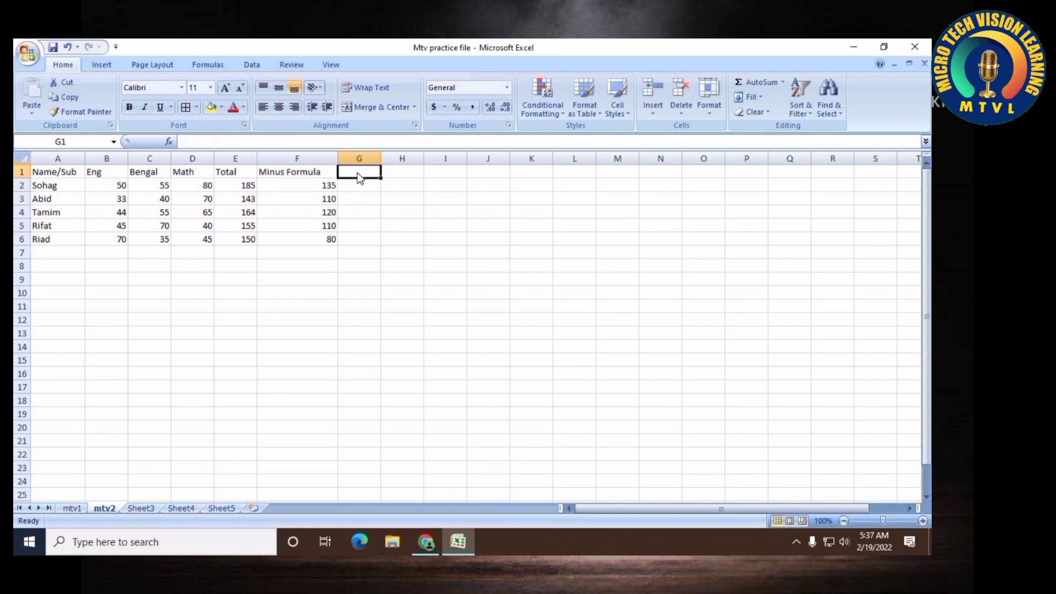
{"action": "type", "text": "Divided"}
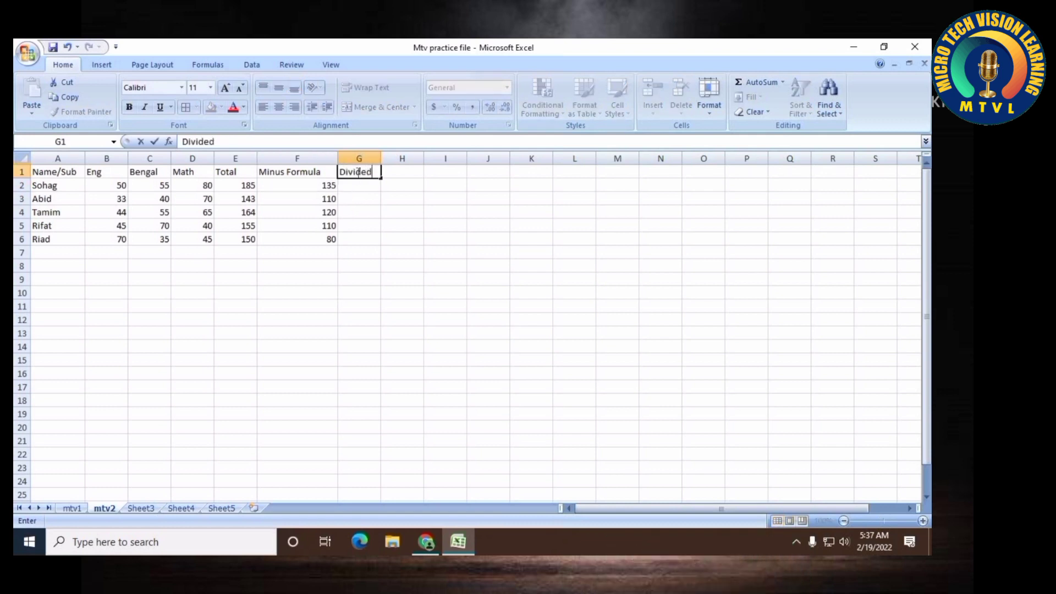
{"action": "key", "text": "Return"}
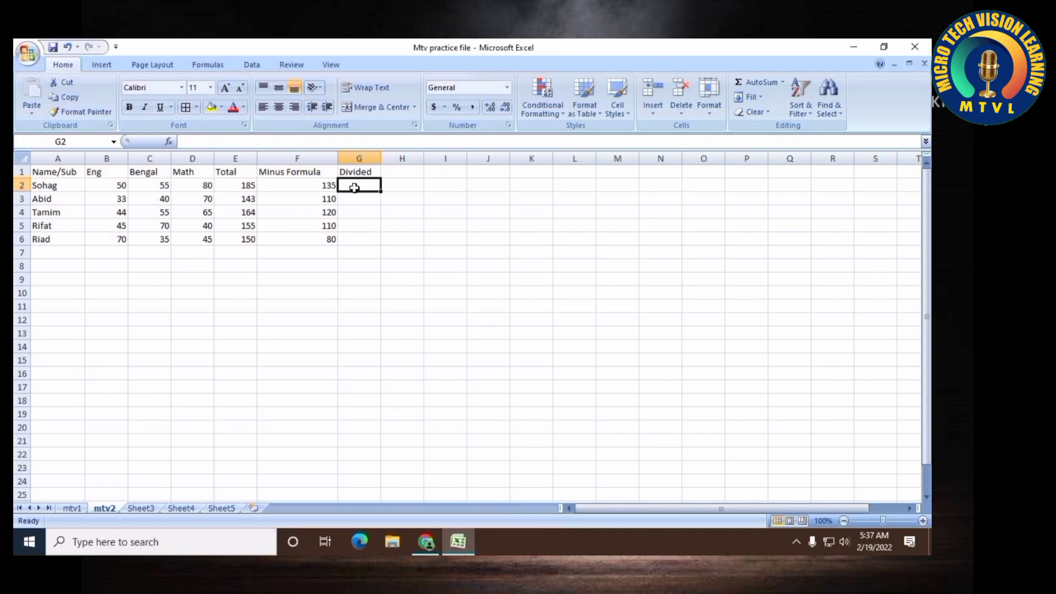
Enter a division formula in G2 under the Divided header
{"action": "type", "text": "="}
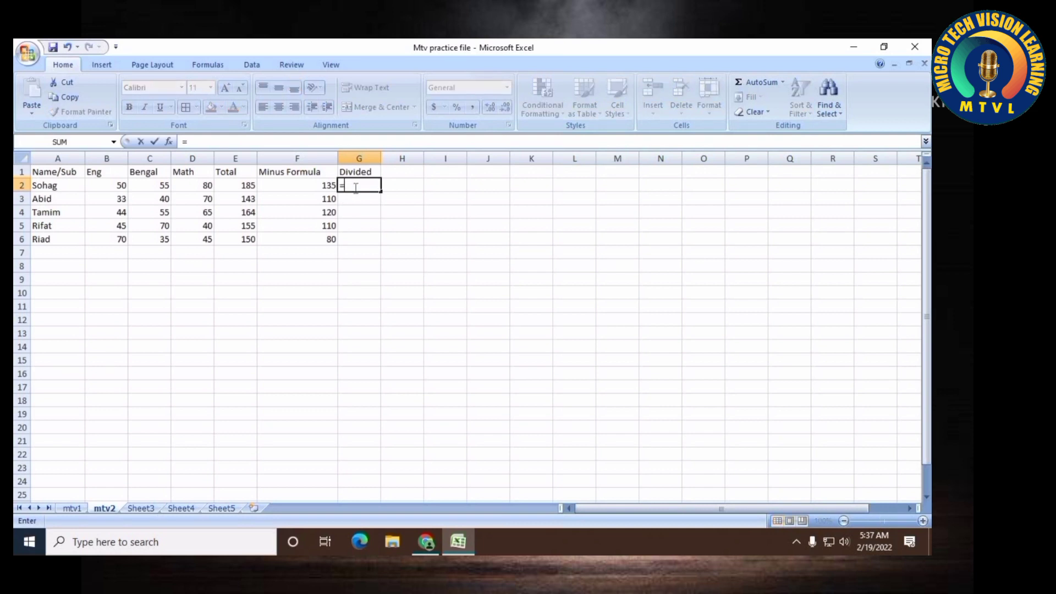
{"action": "type", "text": "135/3"}
{"action": "key", "text": "Return"}
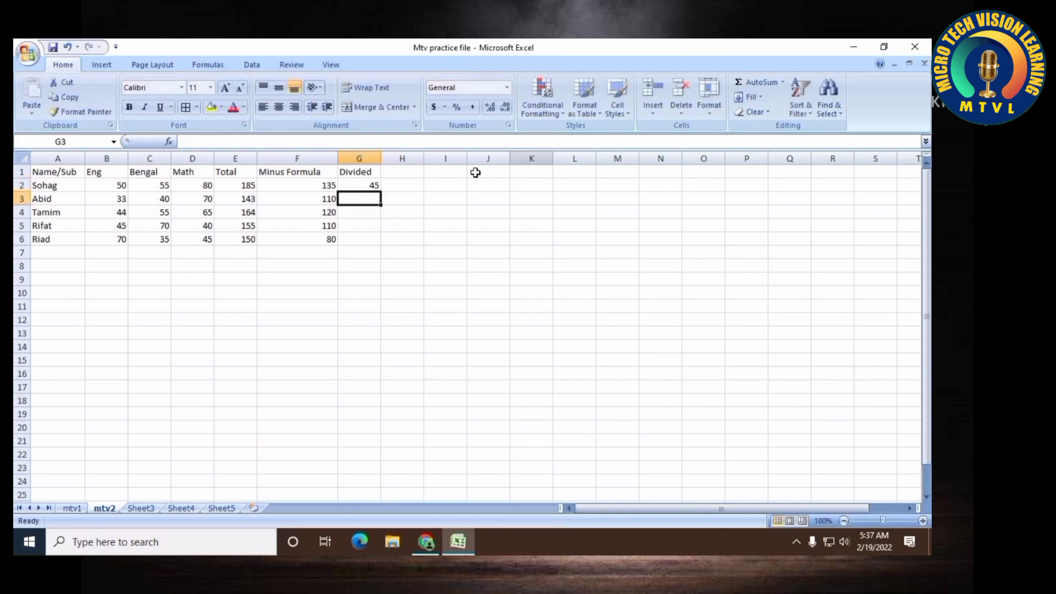
Enter the formula =f2*g2 in H2 to multiply the Minus Formula and Divided values
{"action": "left_click", "coordinate": [375, 184]}
{"action": "left_click", "coordinate": [393, 189]}
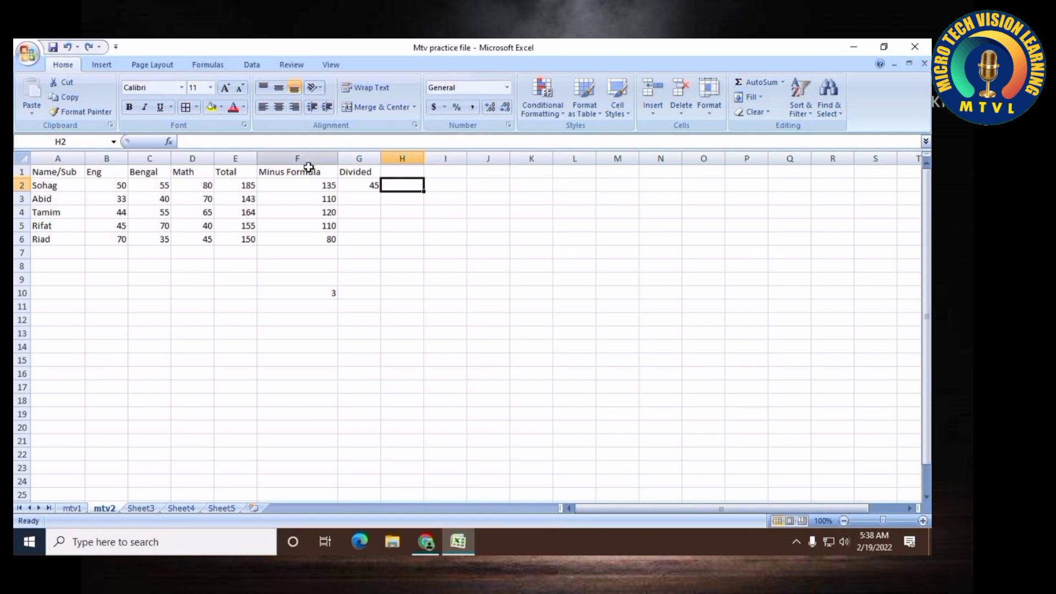
{"action": "left_click", "coordinate": [315, 183]}
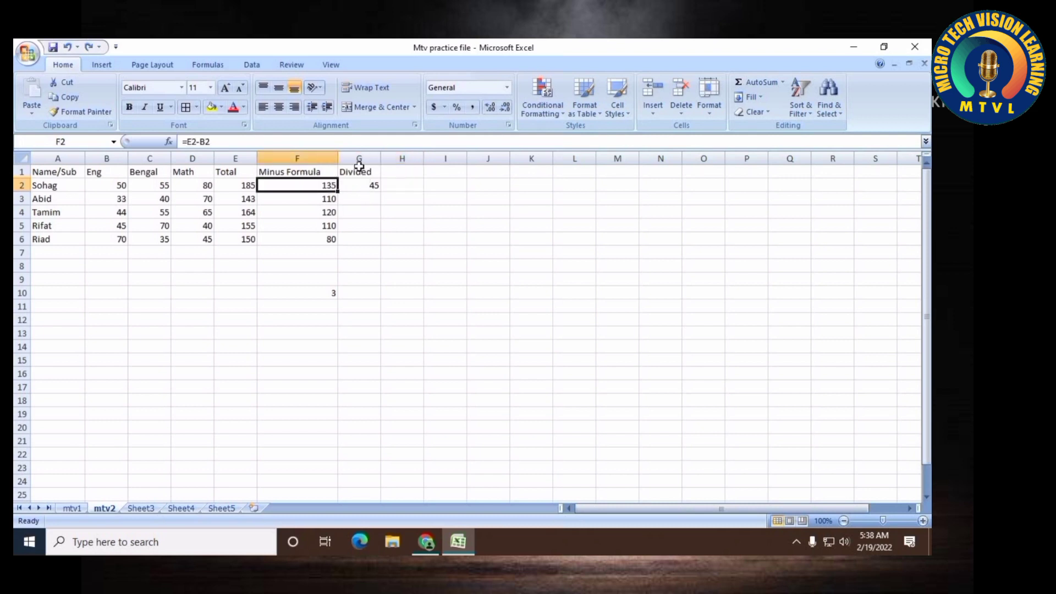
{"action": "left_click", "coordinate": [376, 185]}
{"action": "left_click", "coordinate": [413, 185]}
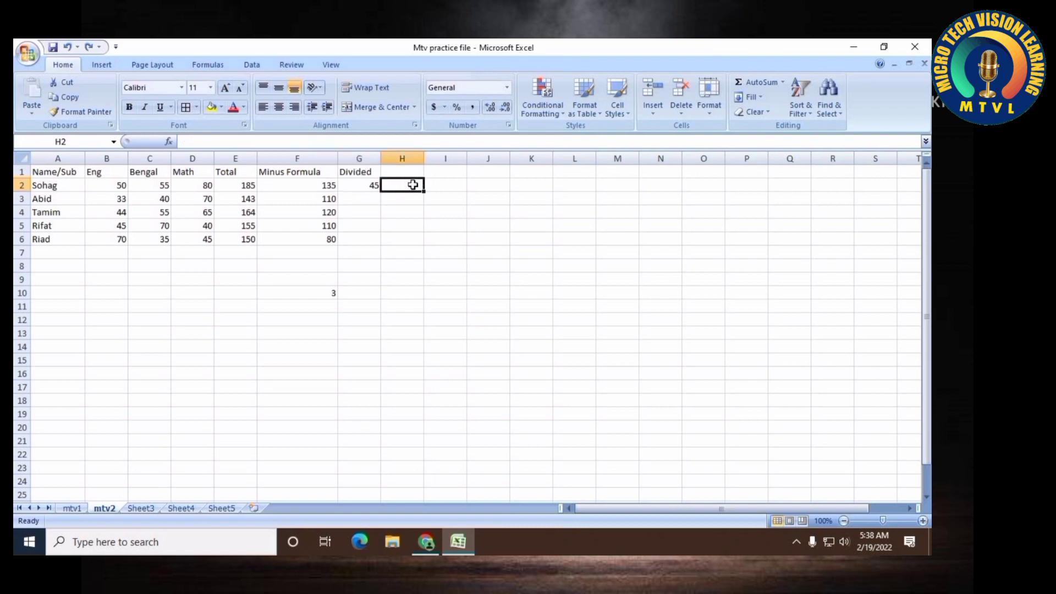
{"action": "double_click", "coordinate": [414, 185]}
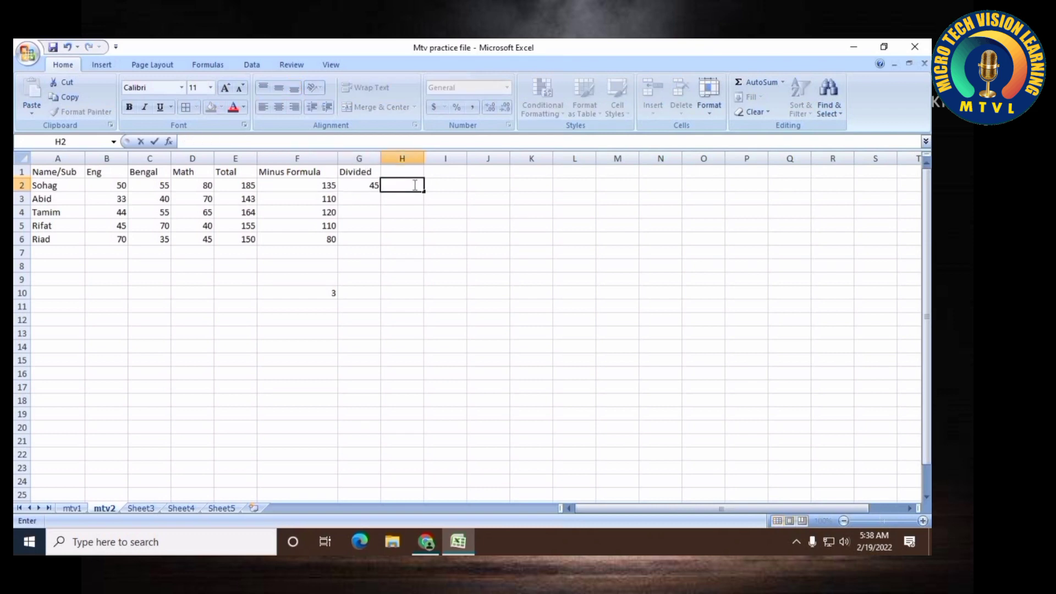
{"action": "key", "text": "Escape"}
{"action": "type", "text": "="}
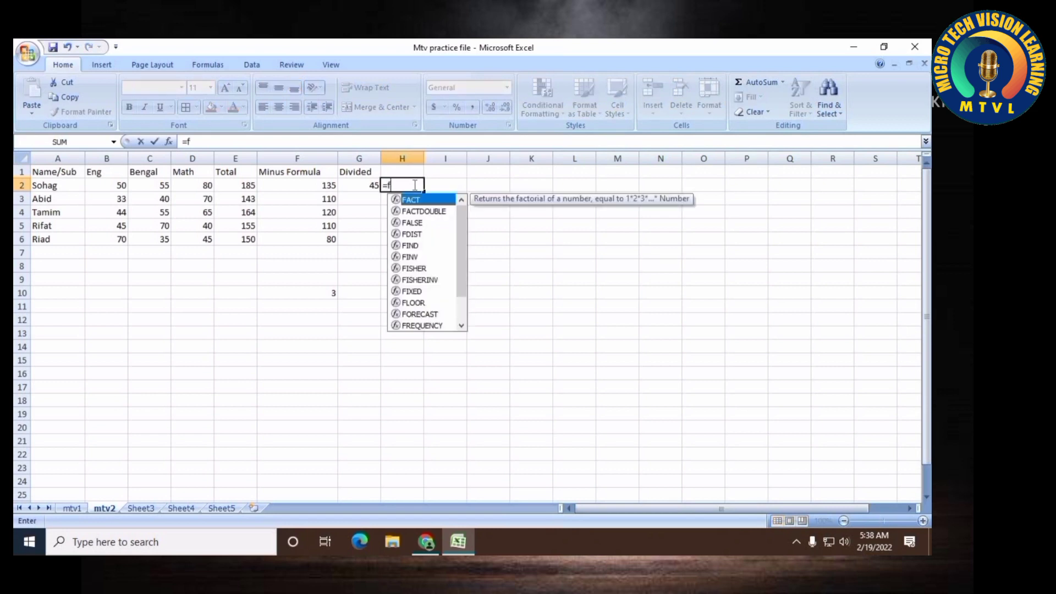
{"action": "type", "text": "f2*"}
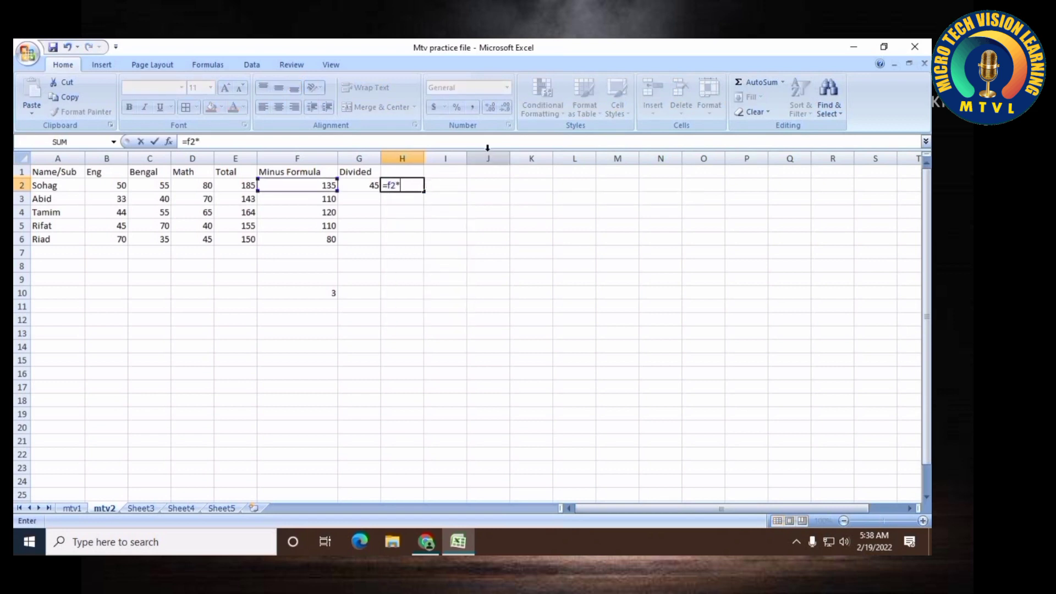
{"action": "type", "text": "g2"}
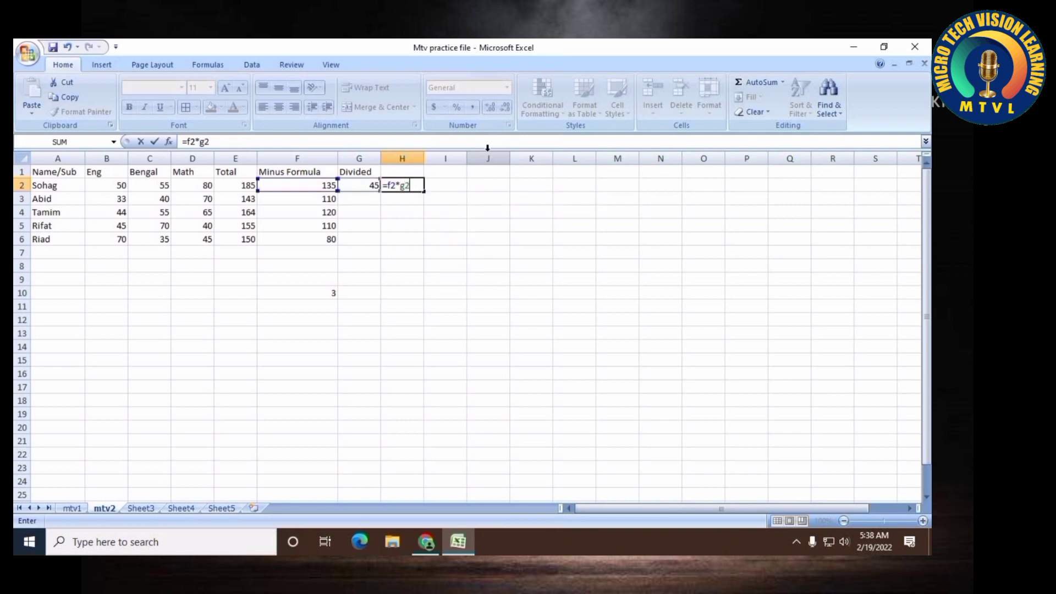
{"action": "key", "text": "Return"}
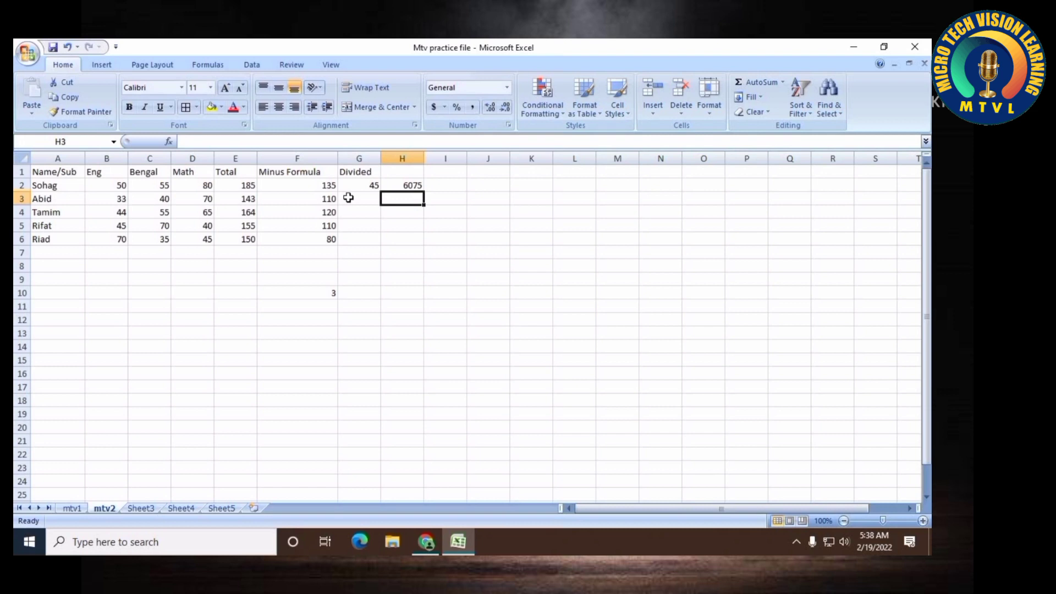
Apply all borders to the range A1:H17
{"action": "left_click_drag", "start_coordinate": [50, 173], "coordinate": [409, 250]}
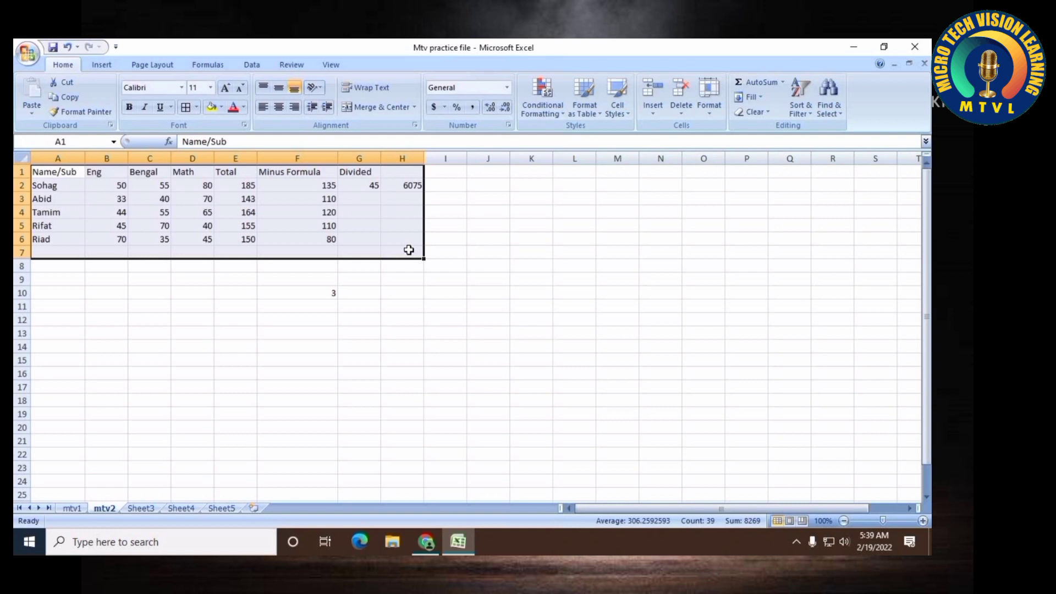
{"action": "left_click", "coordinate": [341, 291]}
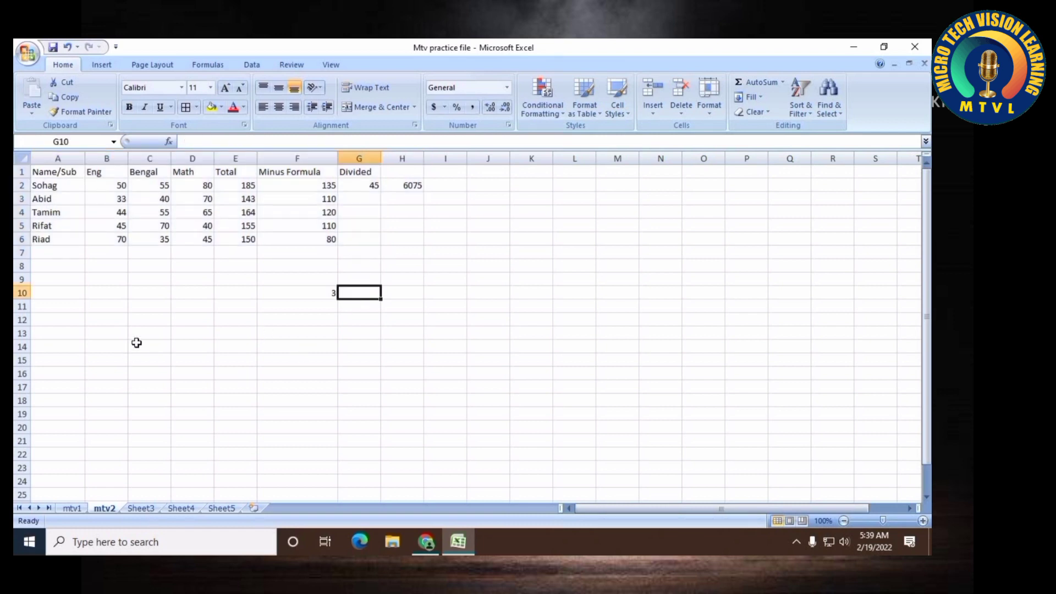
{"action": "left_click_drag", "start_coordinate": [52, 176], "coordinate": [399, 386]}
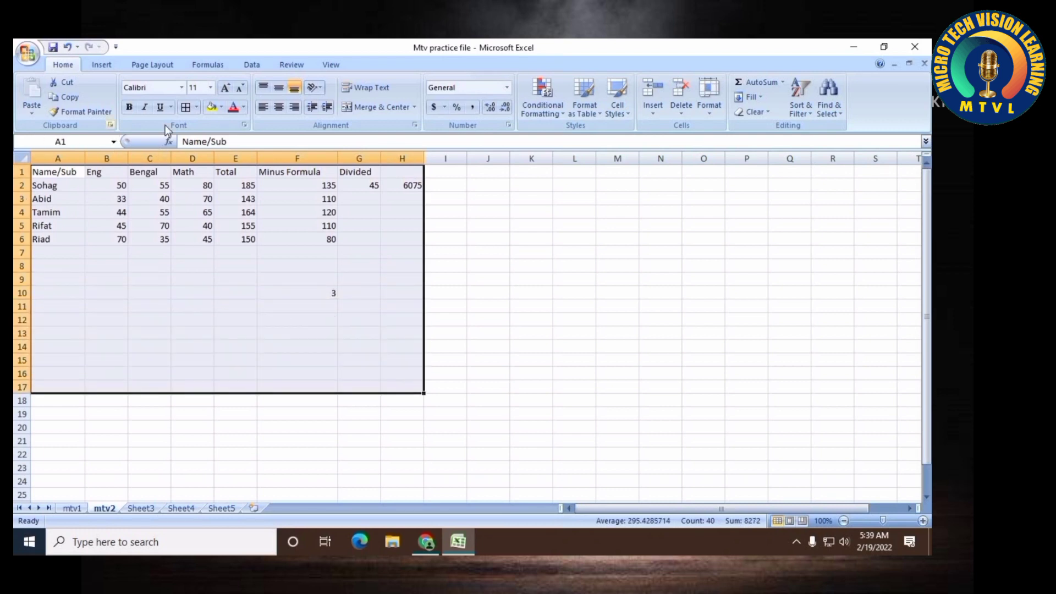
{"action": "left_click", "coordinate": [184, 108]}
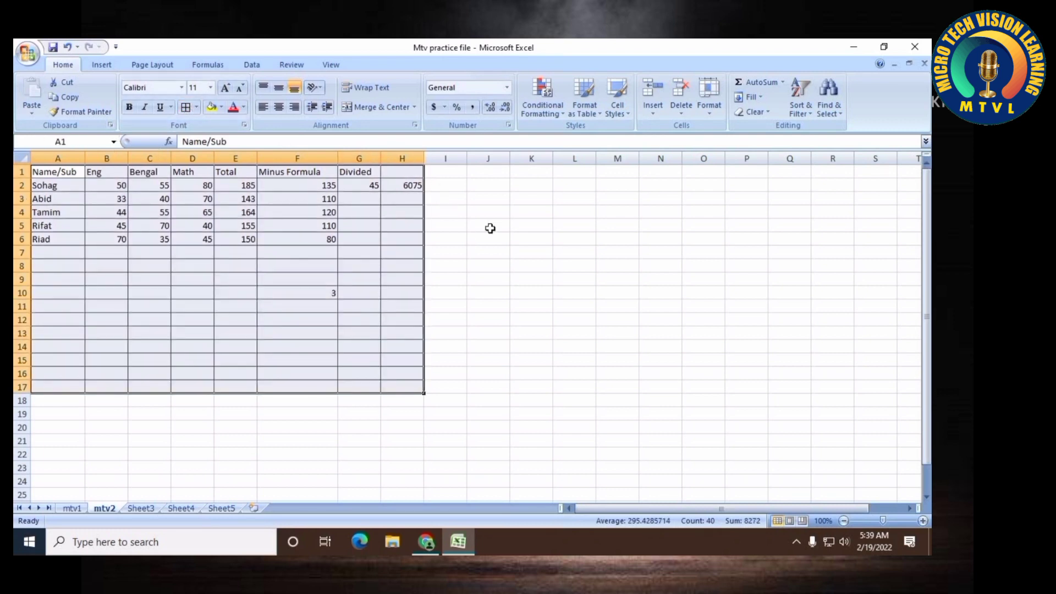
Format the range A1:H17 as a table with a dark red style, keeping the header row
{"action": "left_click", "coordinate": [149, 293]}
{"action": "left_click_drag", "start_coordinate": [61, 172], "coordinate": [408, 386]}
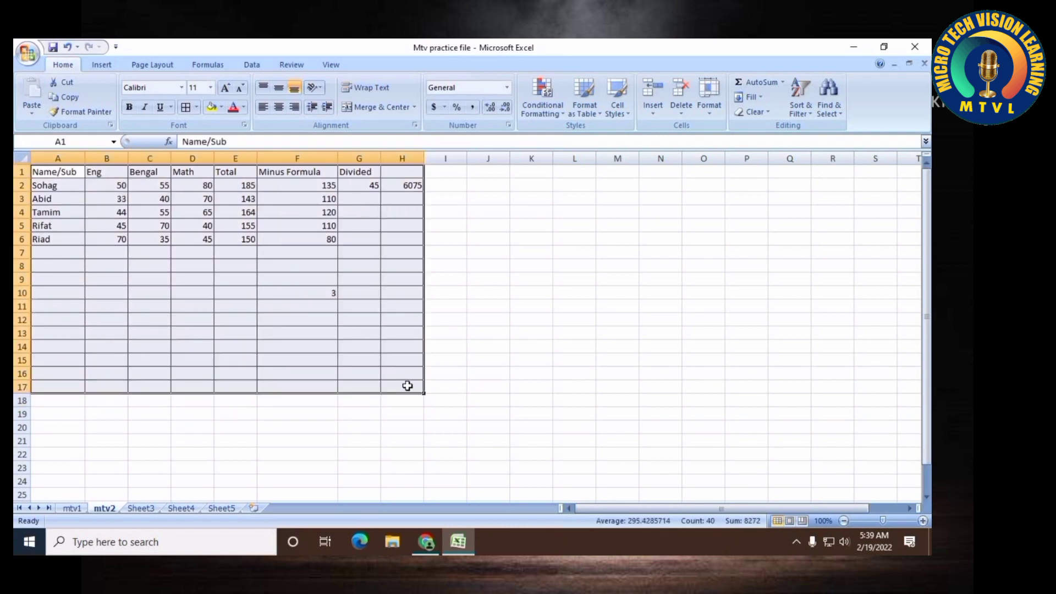
{"action": "left_click", "coordinate": [245, 109]}
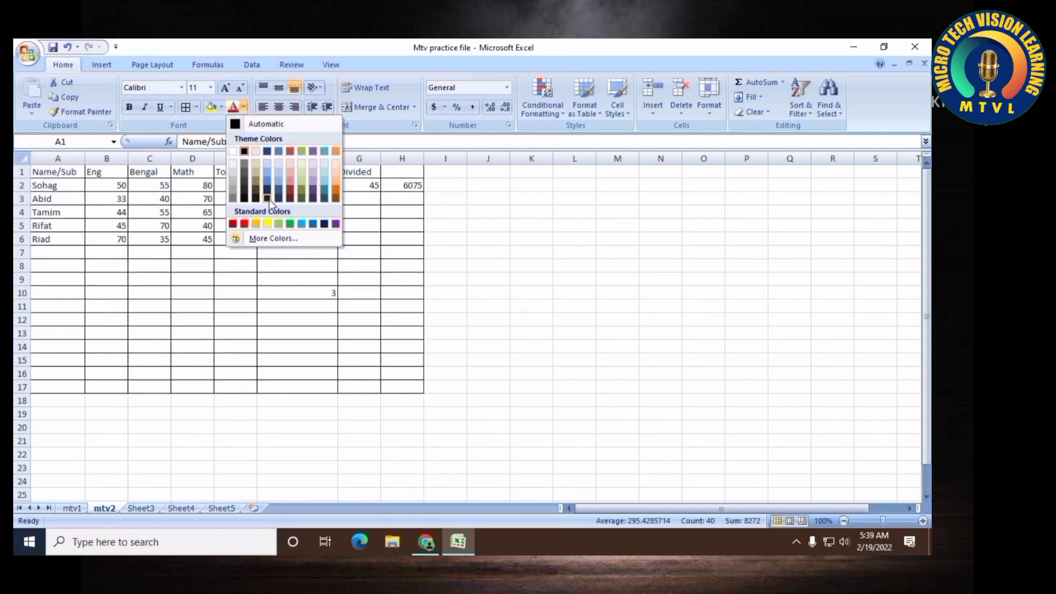
{"action": "left_click", "coordinate": [593, 116]}
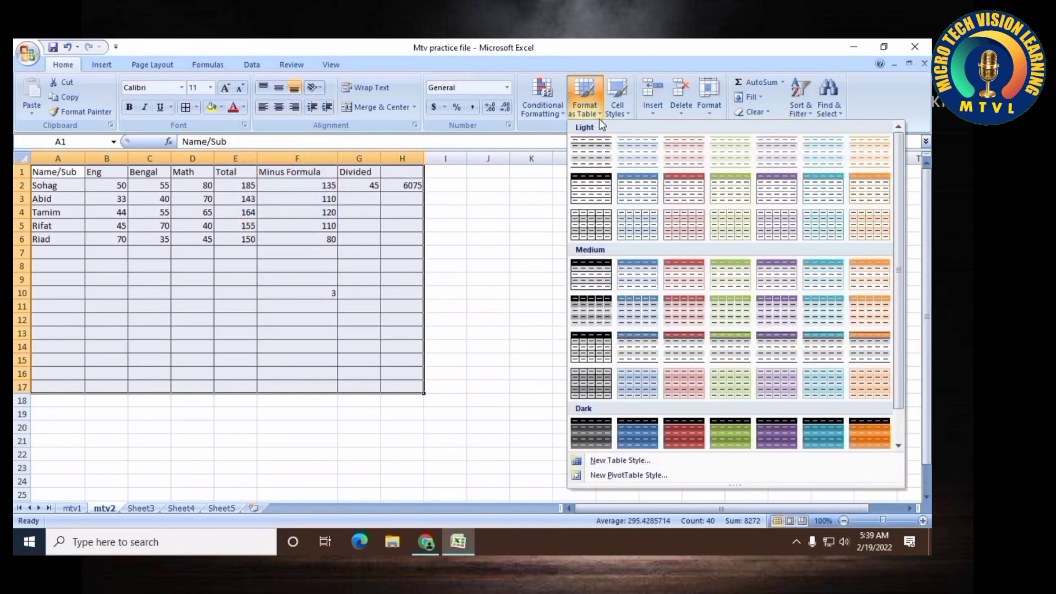
{"action": "left_click", "coordinate": [696, 430]}
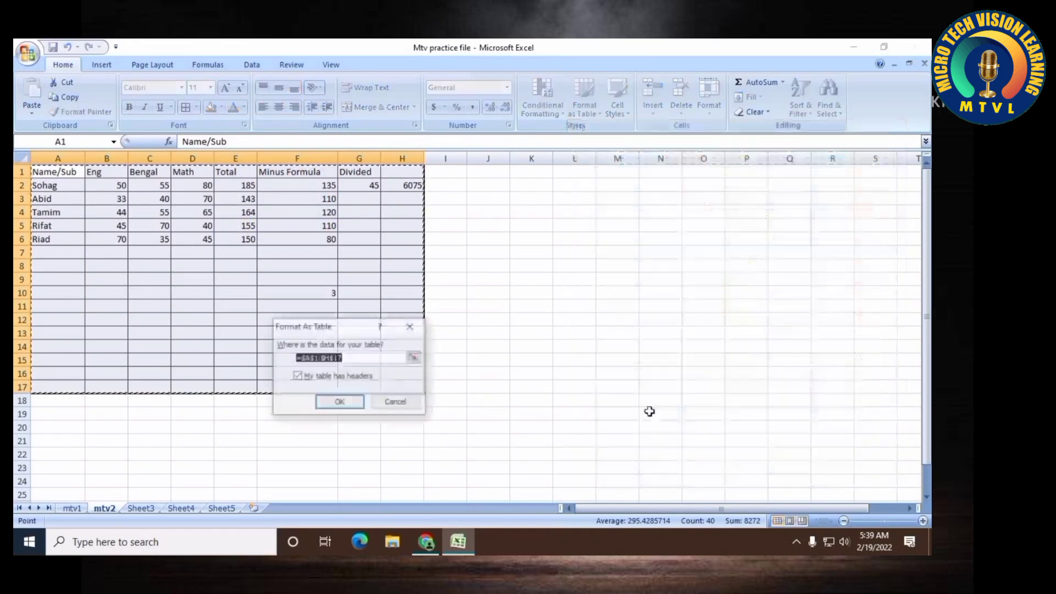
{"action": "left_click", "coordinate": [361, 402]}
{"action": "left_click", "coordinate": [474, 372]}
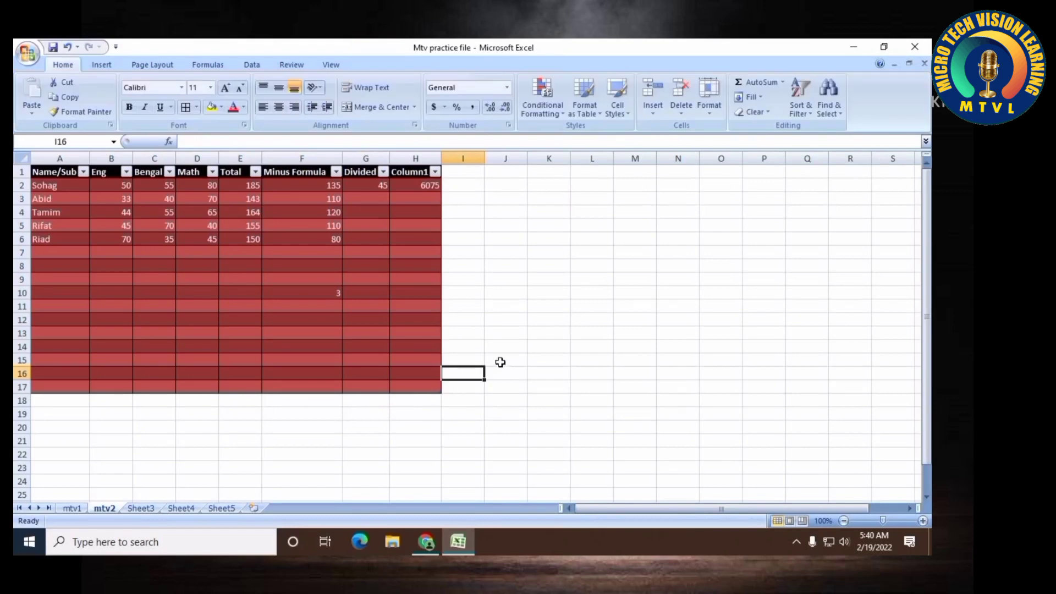
Change the table style to a blue banded style
{"action": "left_click", "coordinate": [352, 251]}
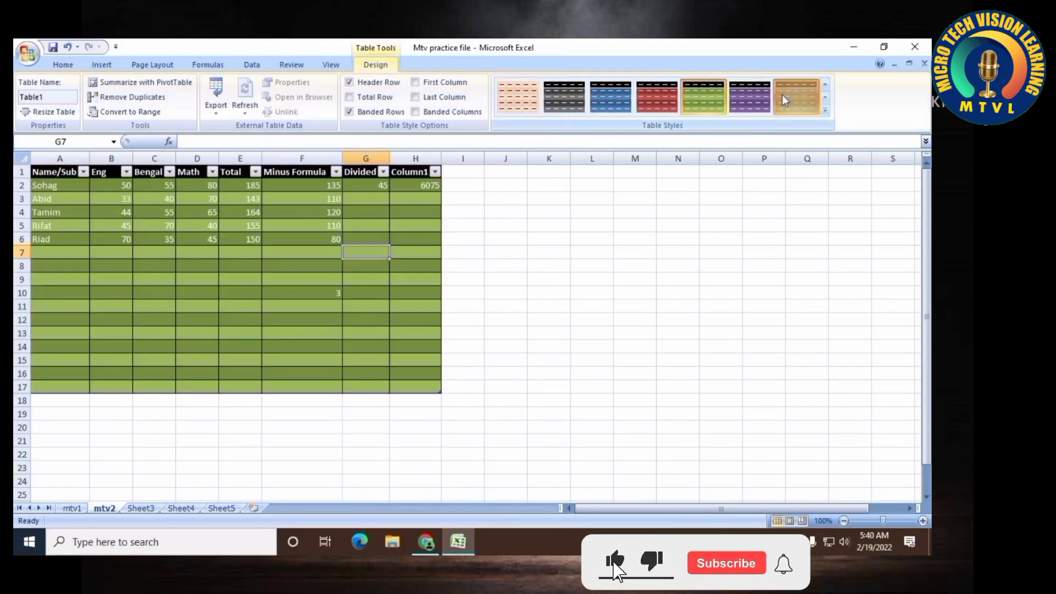
{"action": "left_click", "coordinate": [506, 252]}
Open and close the filter lists on the Divided and Column1 headers
{"action": "left_click", "coordinate": [384, 172]}
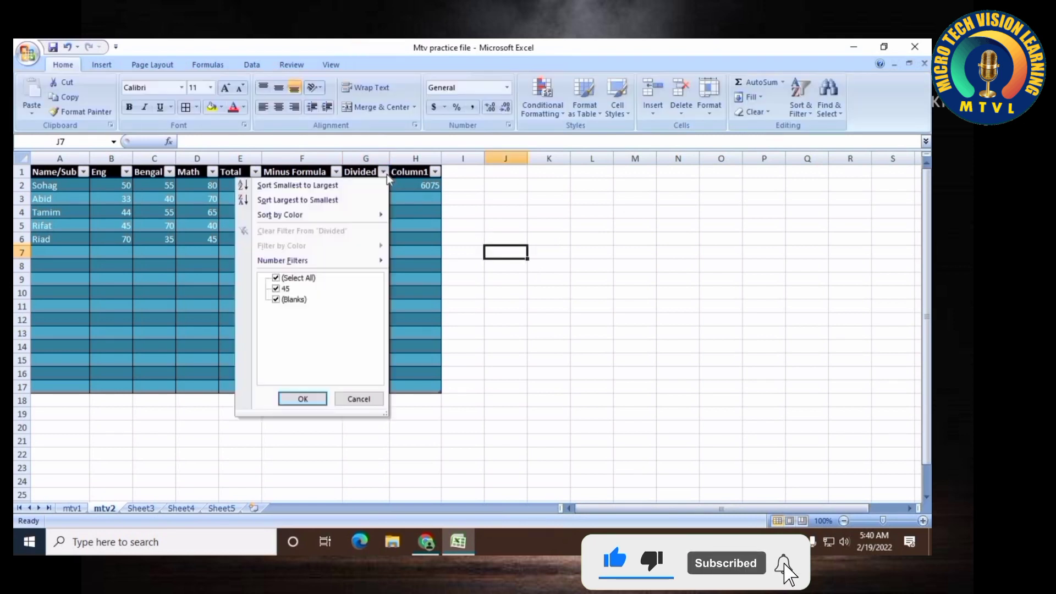
{"action": "left_click", "coordinate": [580, 292]}
{"action": "left_click", "coordinate": [436, 173]}
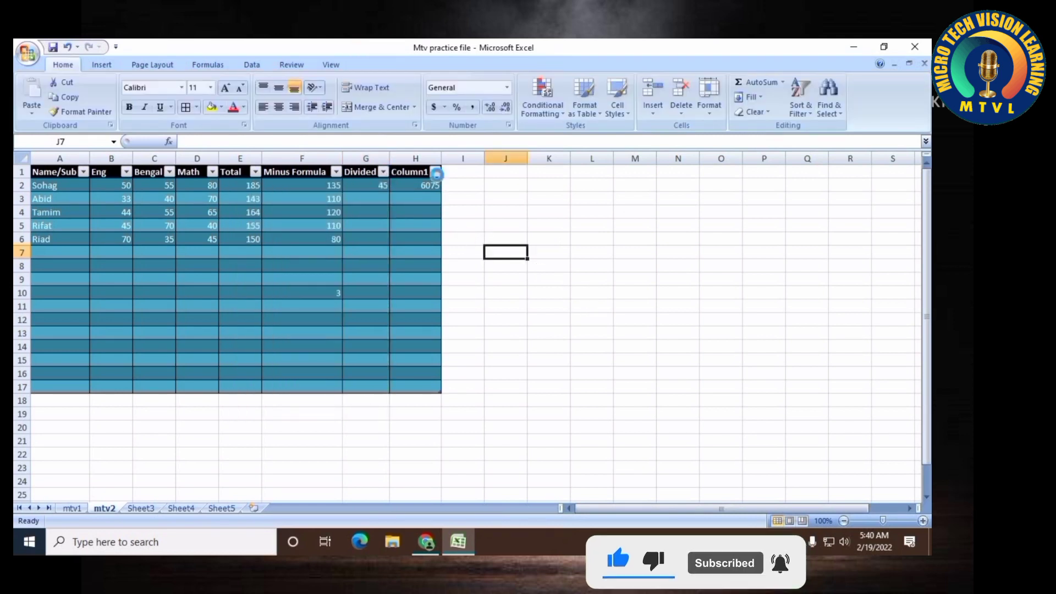
{"action": "left_click", "coordinate": [584, 282]}
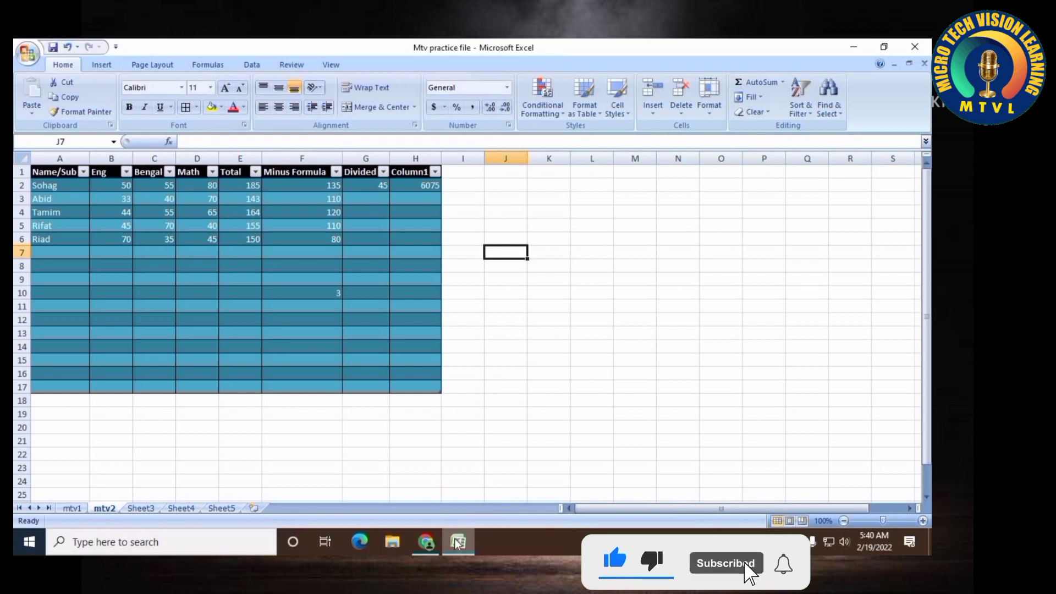
{"action": "mouse_move", "coordinate": [427, 543]}
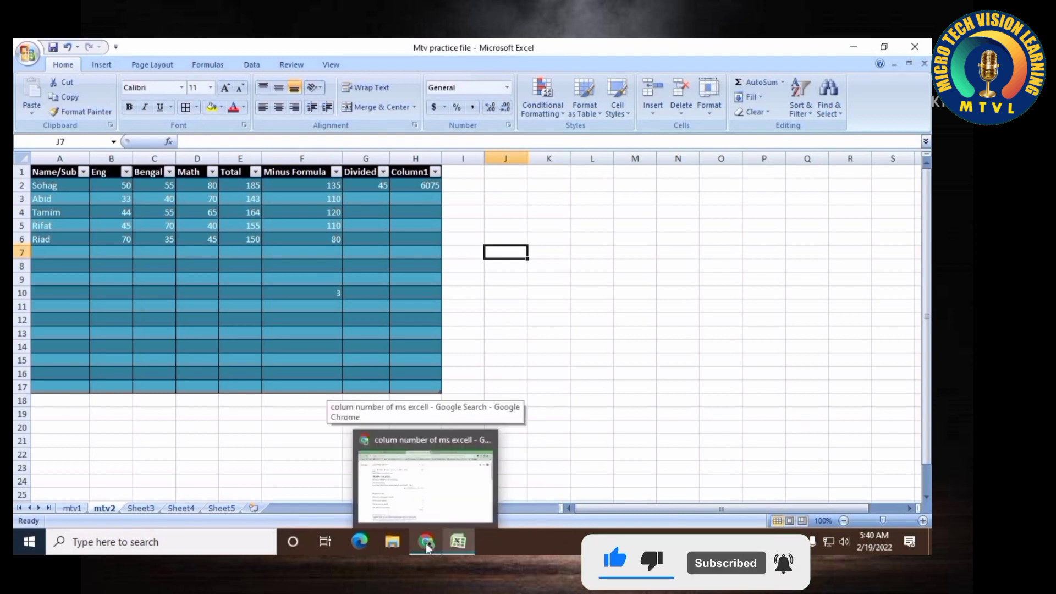